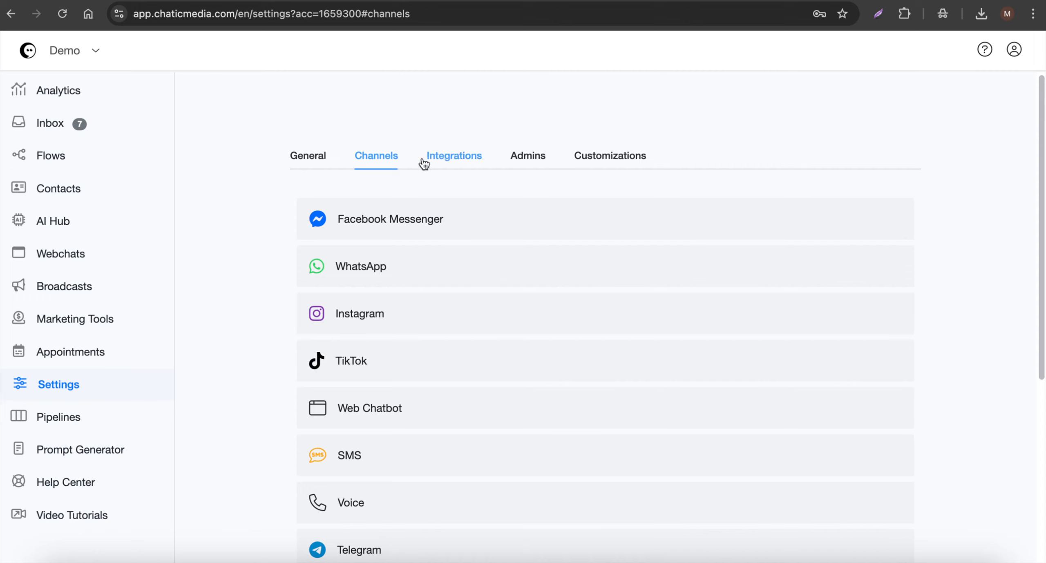
- Open the TikTok channel settings and examine the region restrictions for business accounts
click(351, 367)
scroll(353, 370, down, 3)
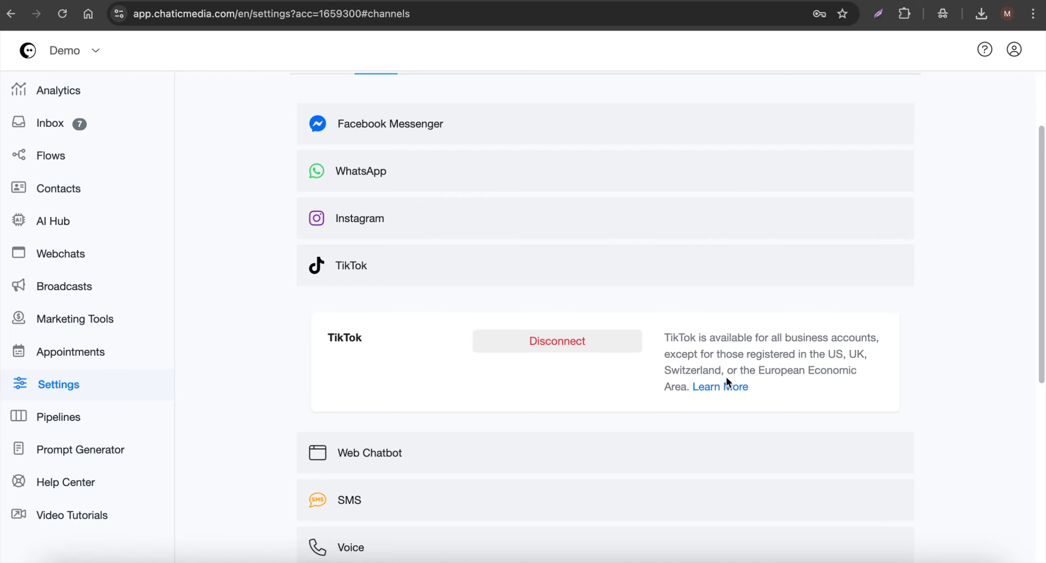
drag(828, 354, 707, 338)
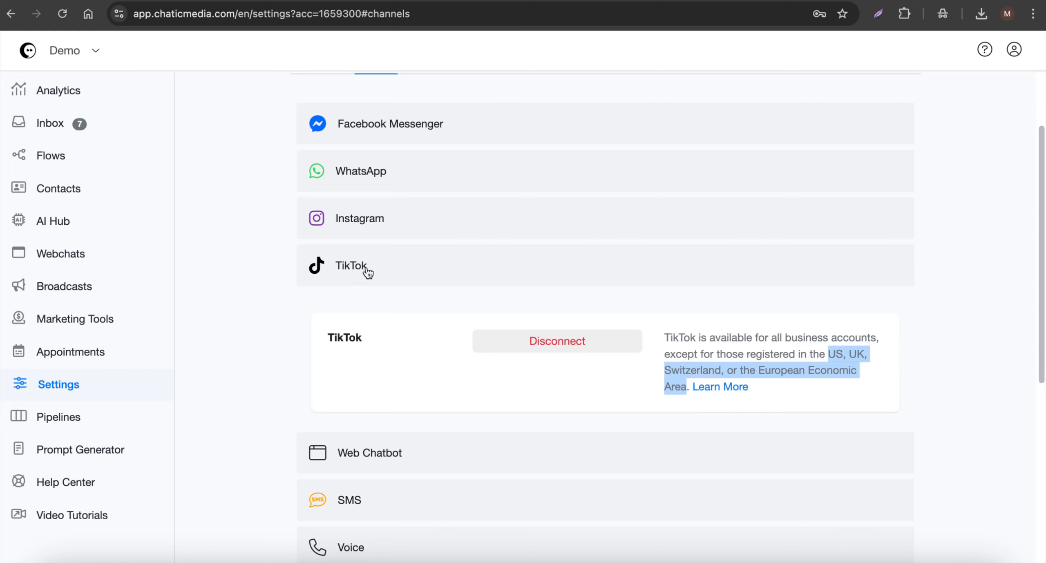
- Open the TikTok Automation article in the Help Center and read its Before You Begin requirements, including the business account rule
click(78, 482)
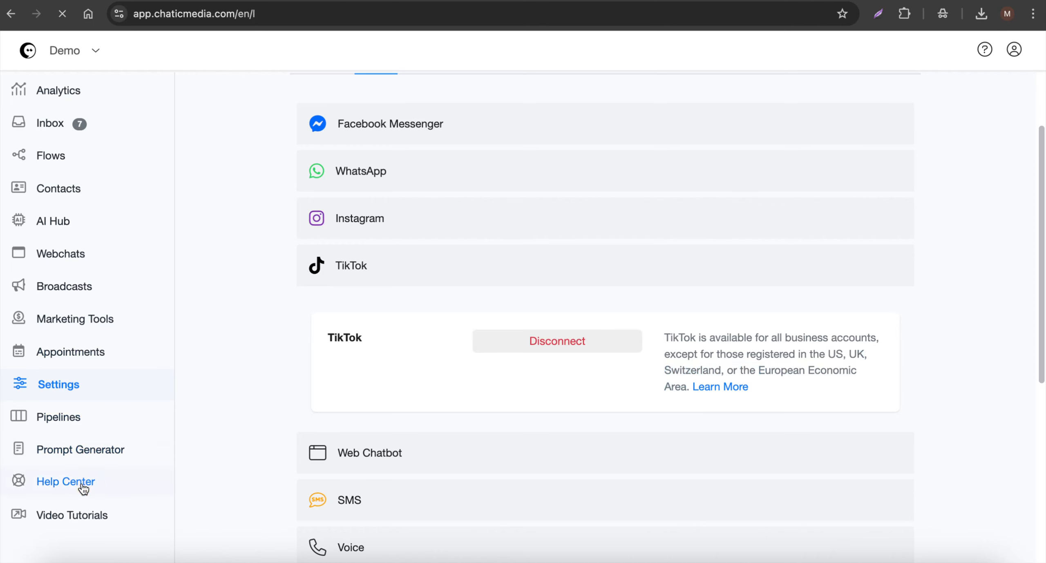
scroll(333, 450, down, 3)
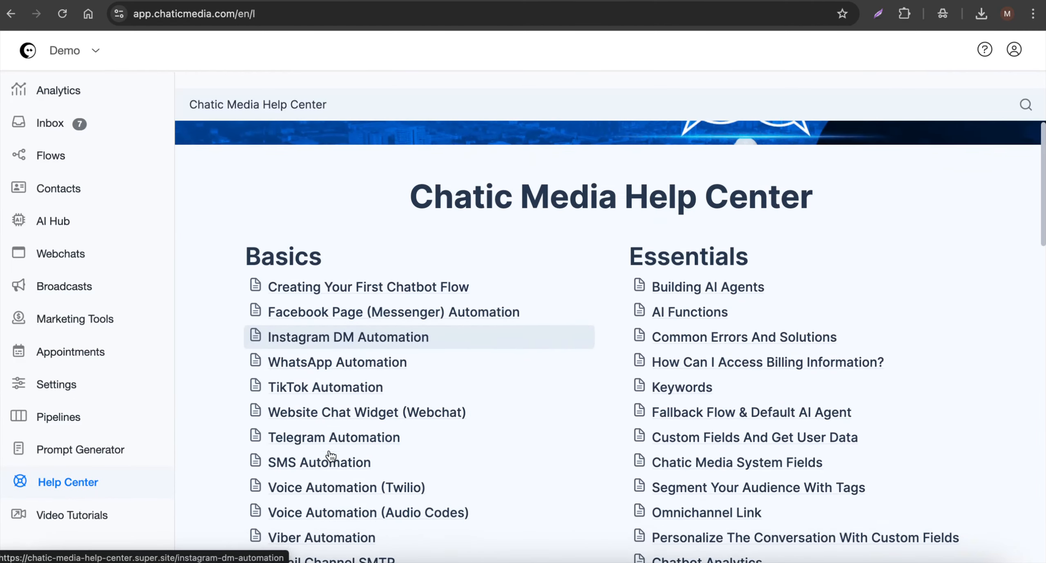
click(304, 387)
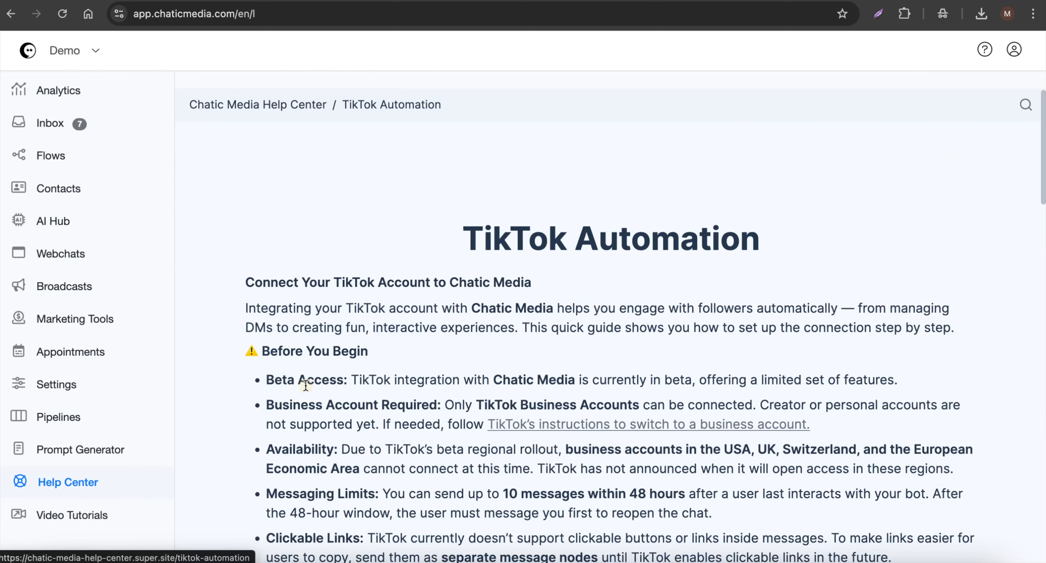
scroll(343, 347, down, 6)
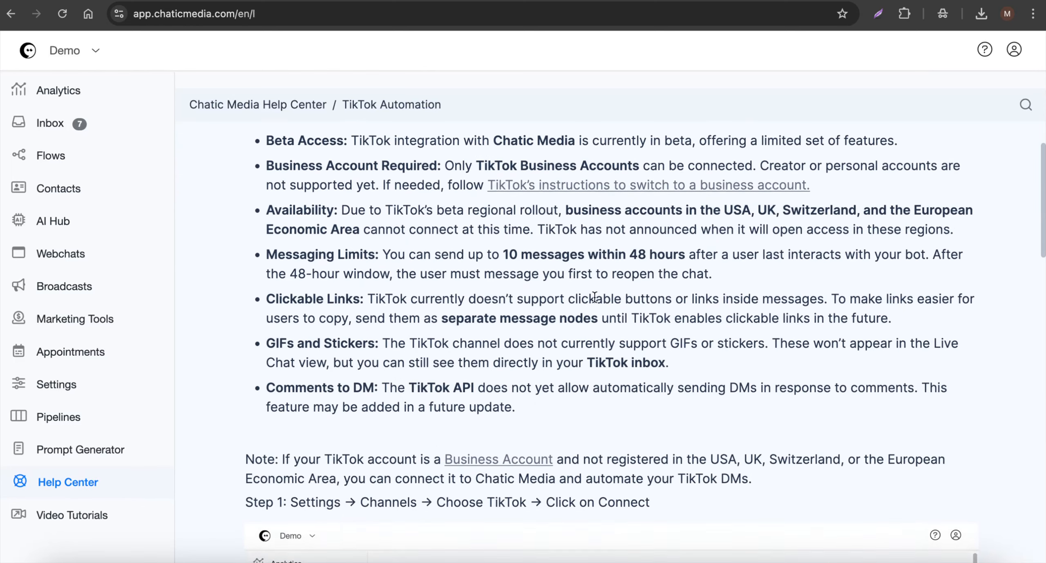
scroll(545, 298, up, 3)
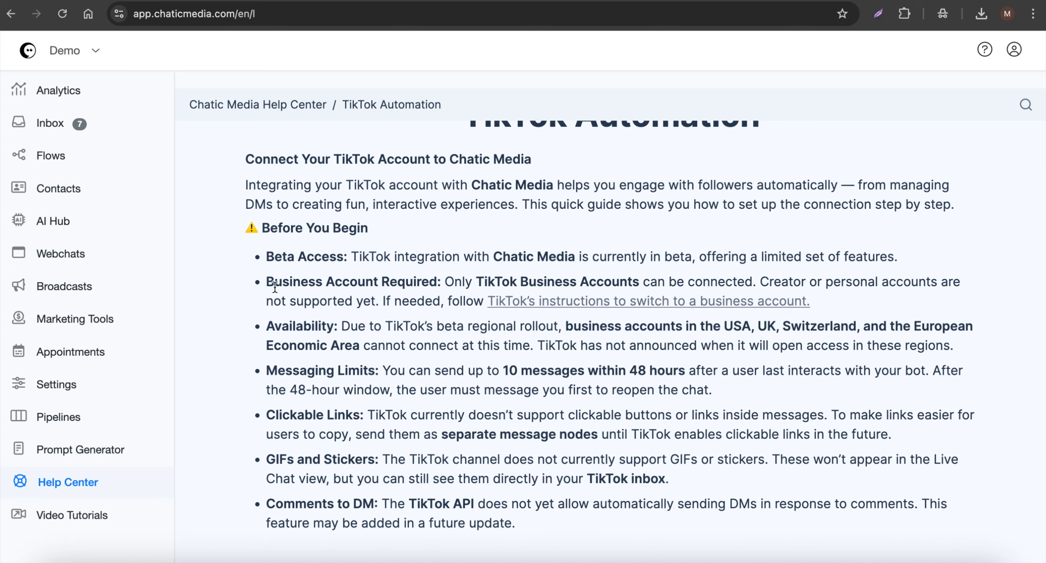
drag(265, 282, 437, 282)
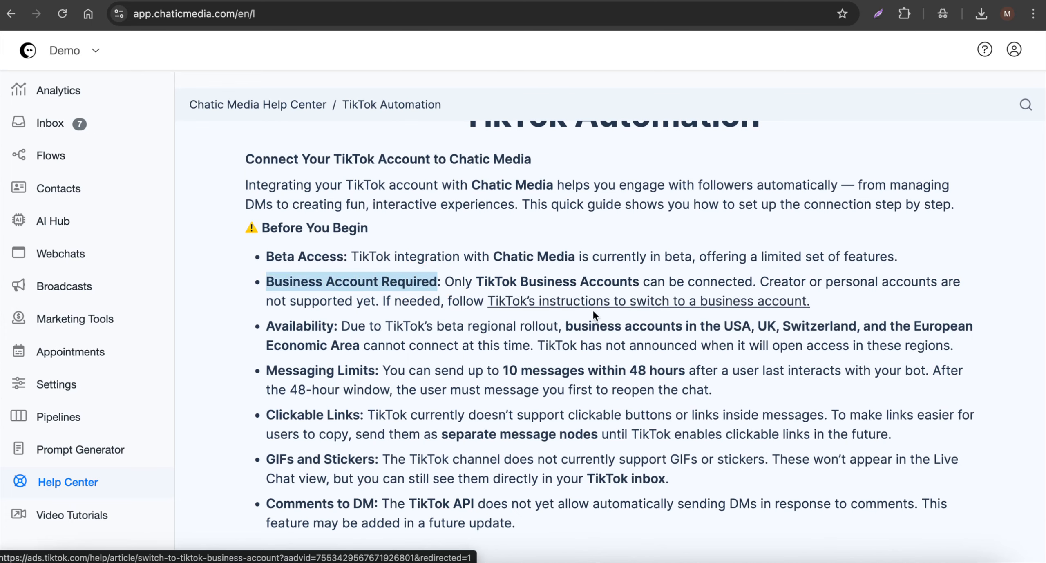
- Review the article's steps for connecting a TikTok account, and check the connected channels on the Analytics dashboard
scroll(489, 354, down, 5)
scroll(582, 316, down, 1)
scroll(583, 317, up, 4)
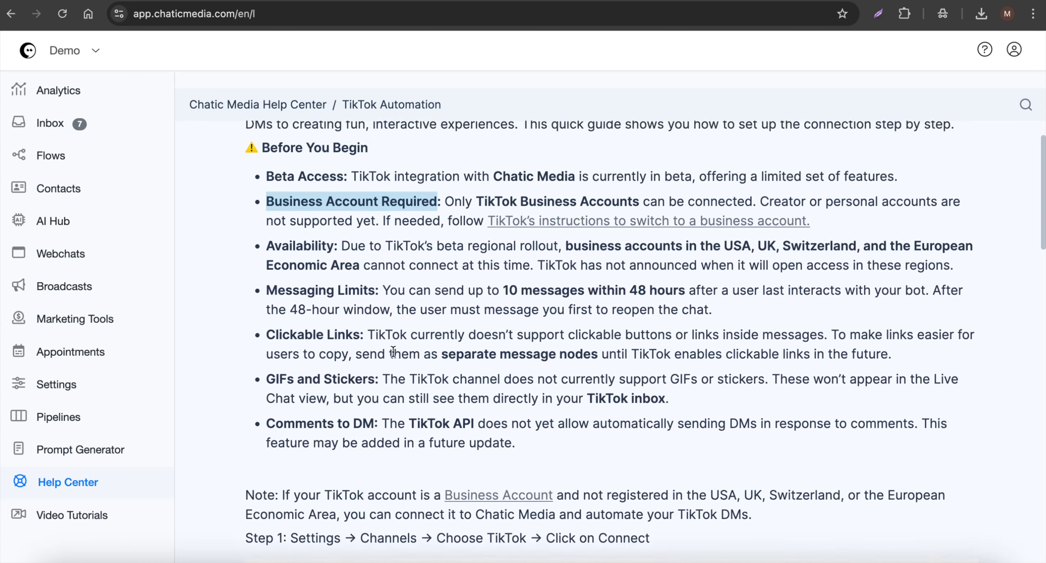
scroll(391, 362, down, 10)
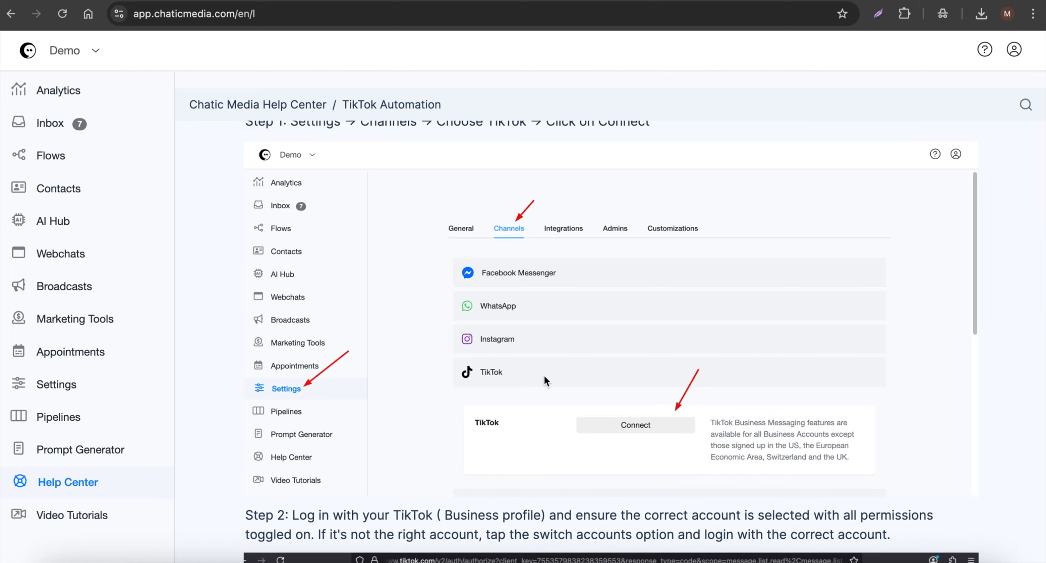
scroll(543, 374, down, 7)
scroll(542, 374, up, 5)
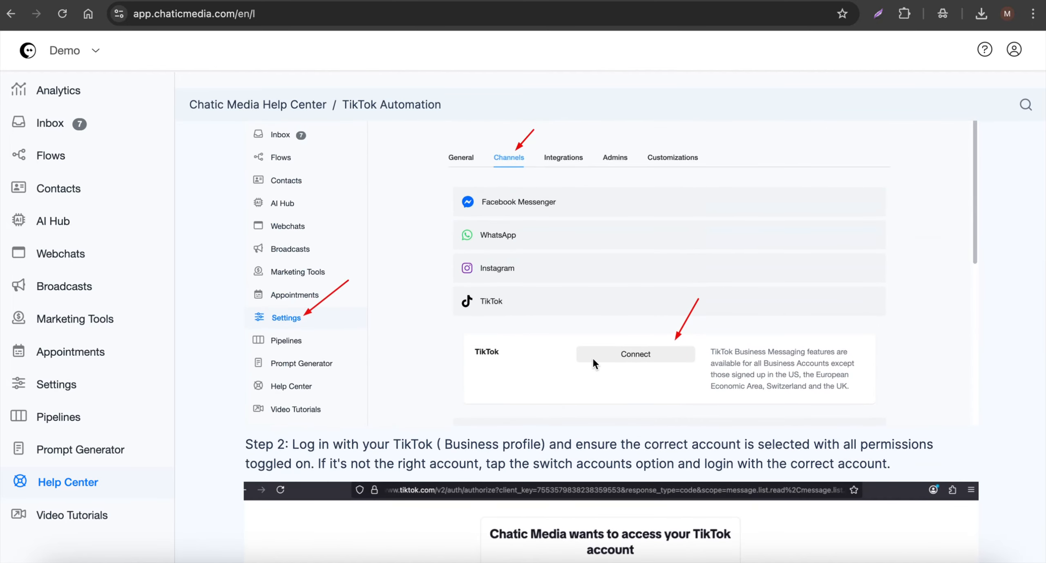
scroll(659, 351, down, 13)
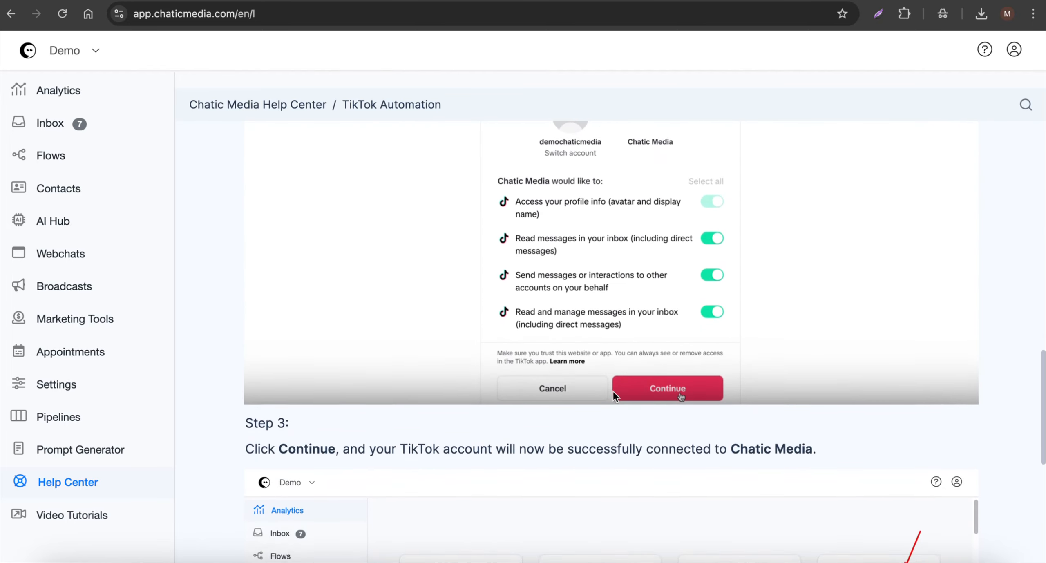
scroll(730, 399, up, 1)
scroll(728, 402, up, 1)
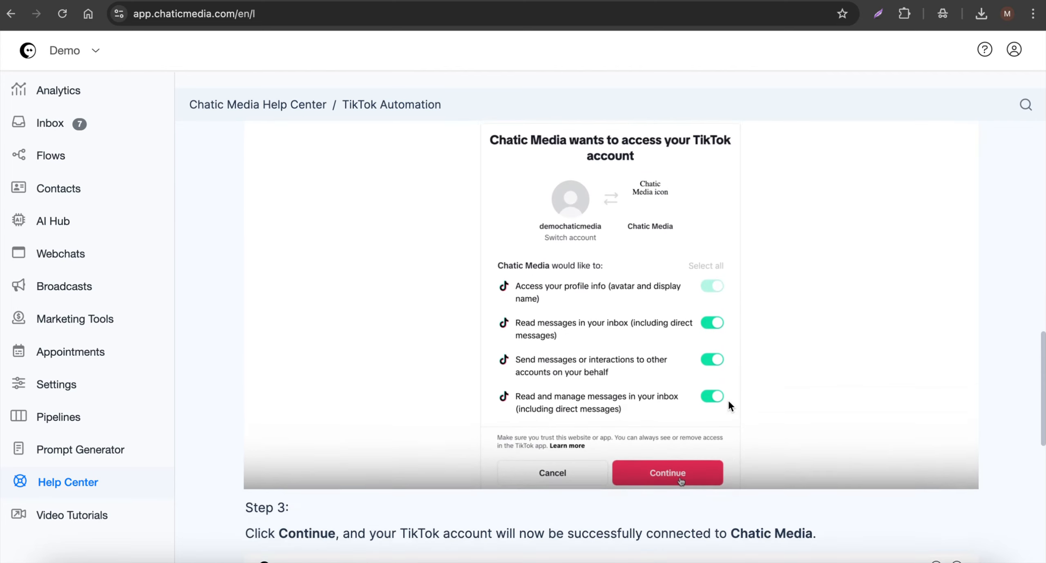
scroll(729, 401, down, 8)
scroll(727, 399, down, 2)
scroll(727, 399, up, 3)
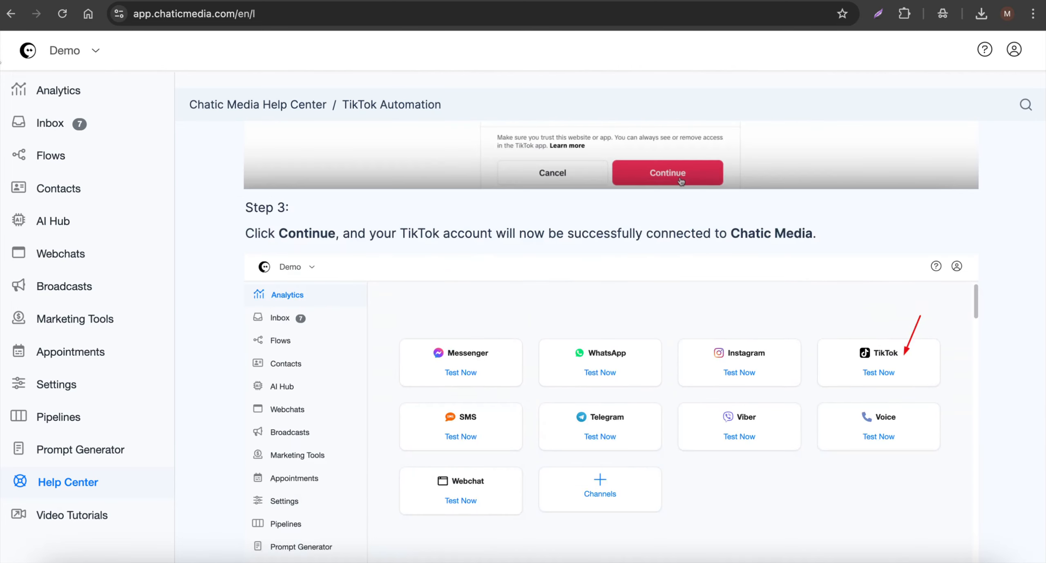
click(40, 92)
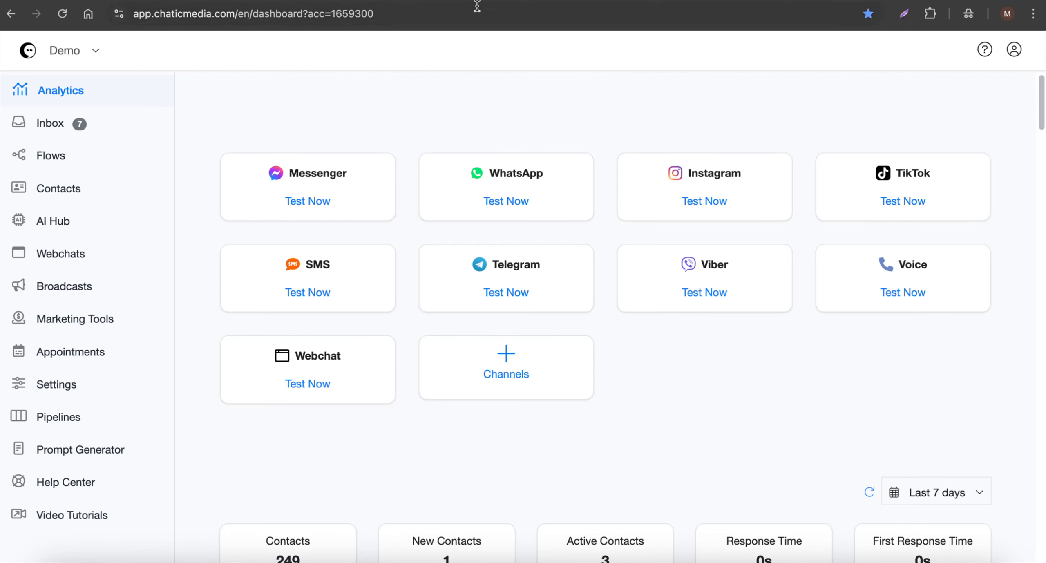
- Switch to the chatbot script in Google Docs and copy the guide title "TikTok Marketing Secrets" from the first bot message
click(458, 0)
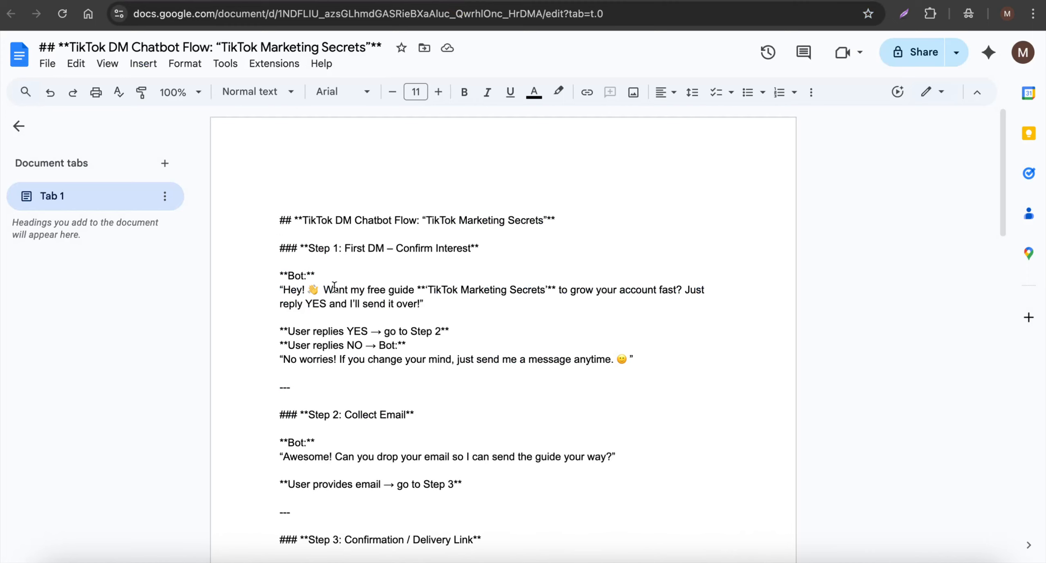
drag(333, 287, 513, 290)
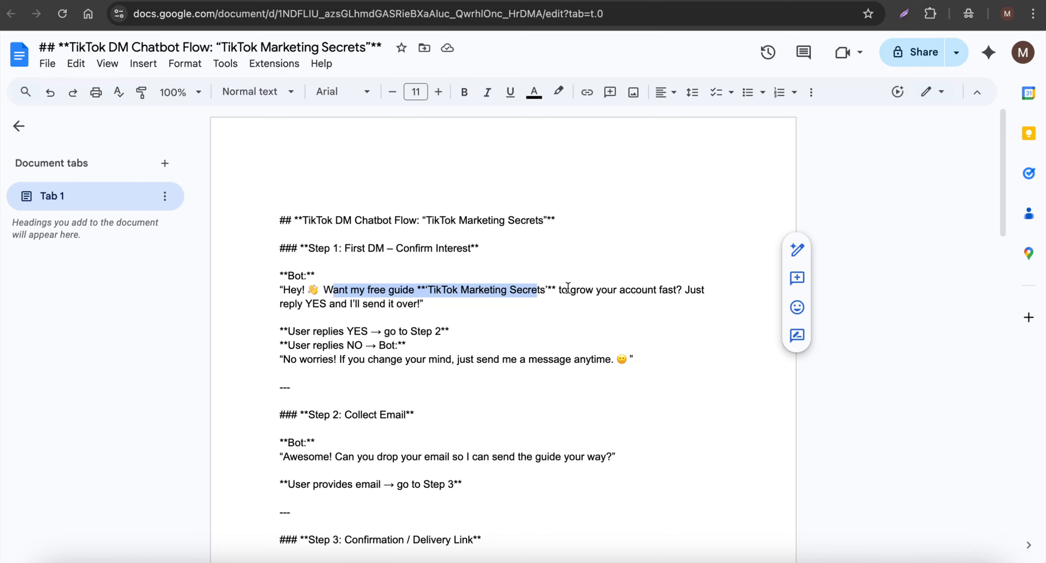
click(428, 290)
drag(428, 289, 545, 289)
key(ctrl+c)
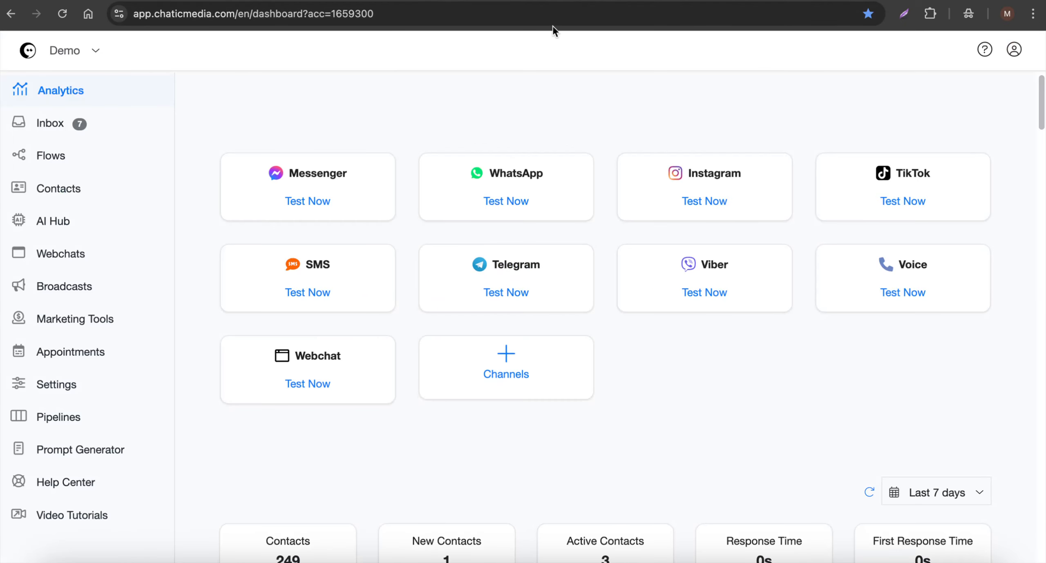
- Return to Chatic Media and create a new flow named "TikTok Marketing Secrets"
click(52, 156)
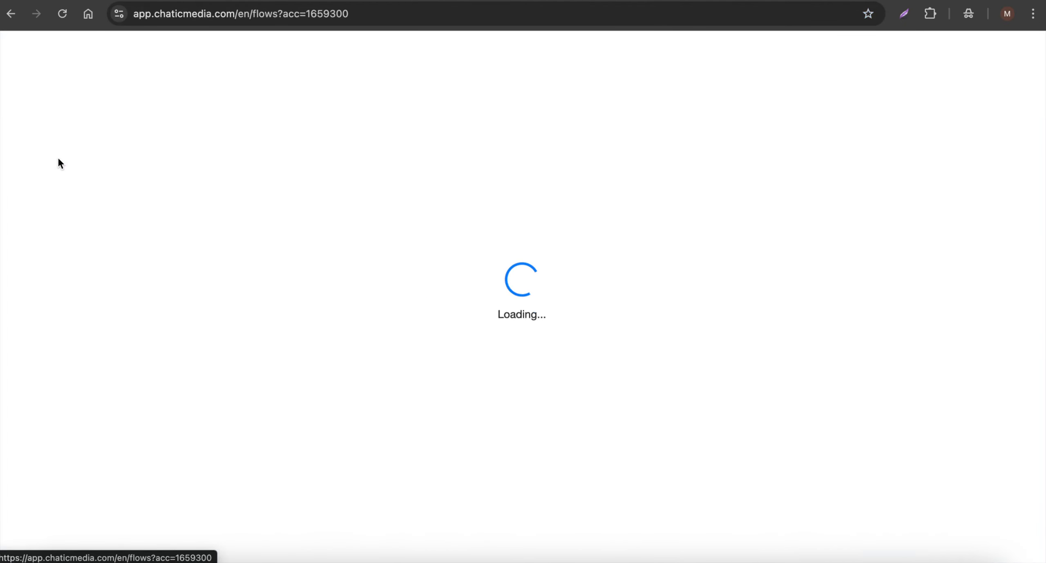
click(863, 234)
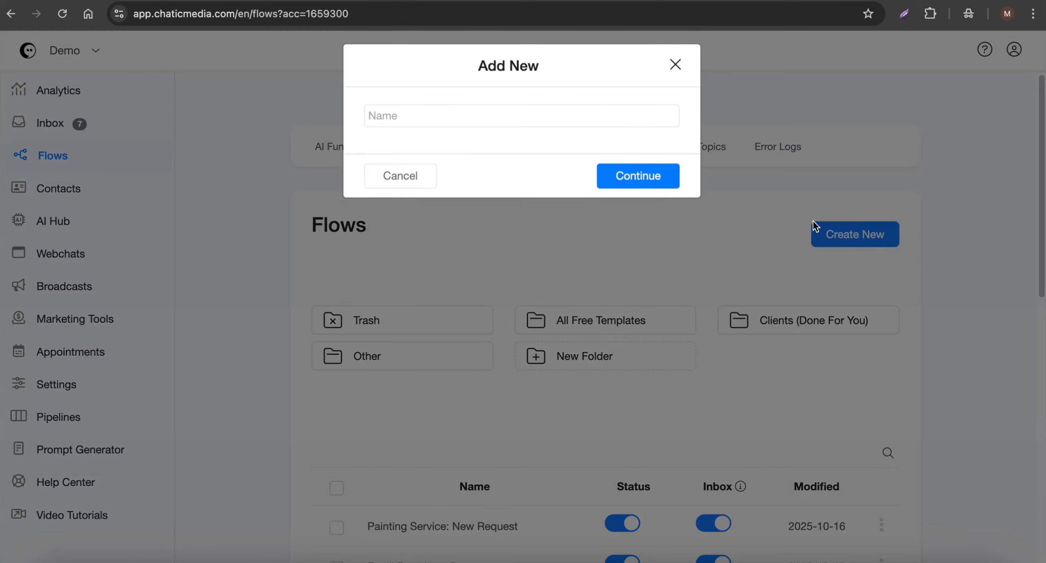
click(456, 127)
key(ctrl+v)
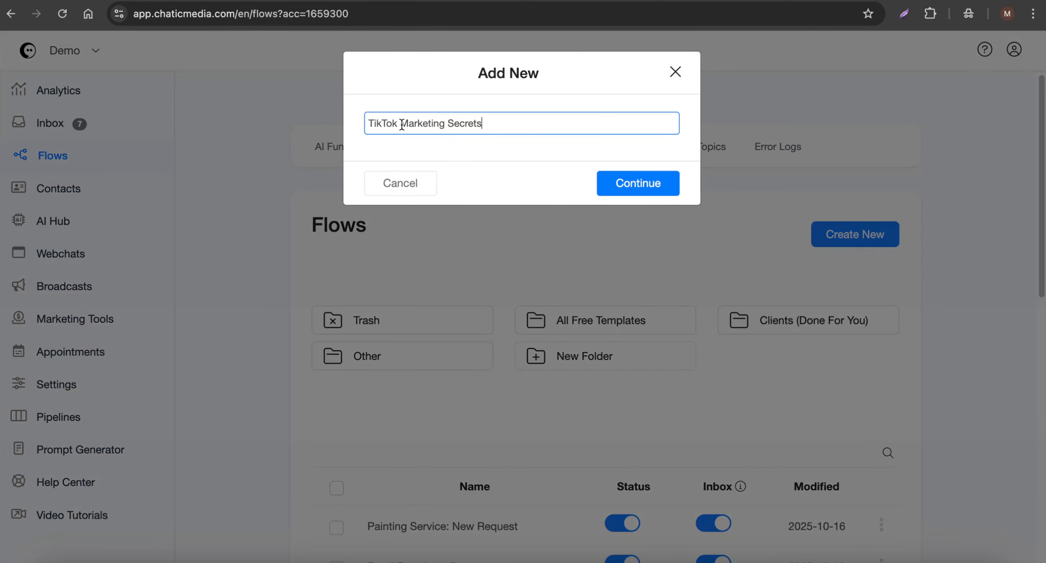
click(658, 182)
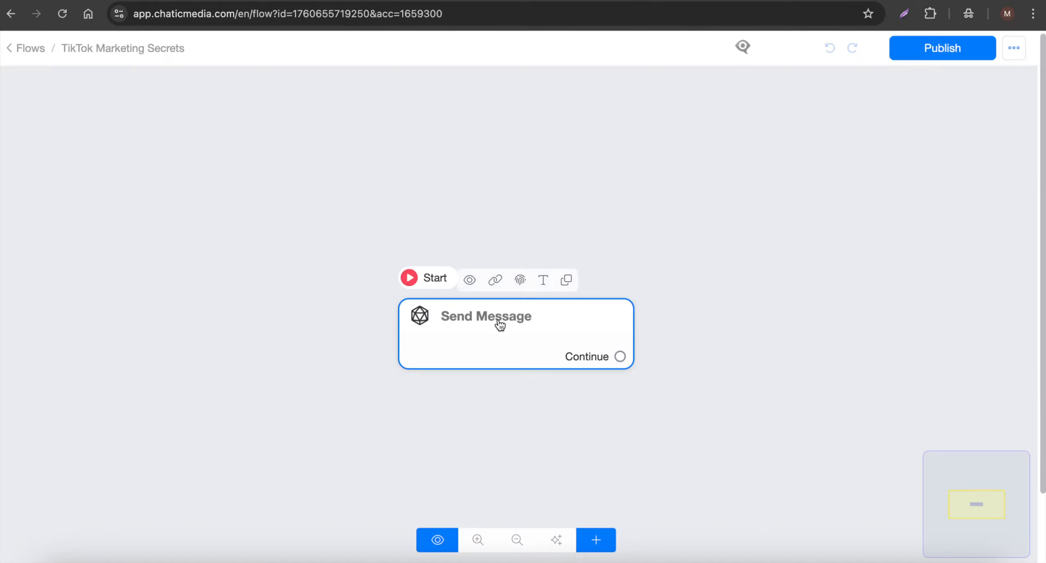
- Open the flow's starting Send Message step for editing
click(499, 324)
click(414, 264)
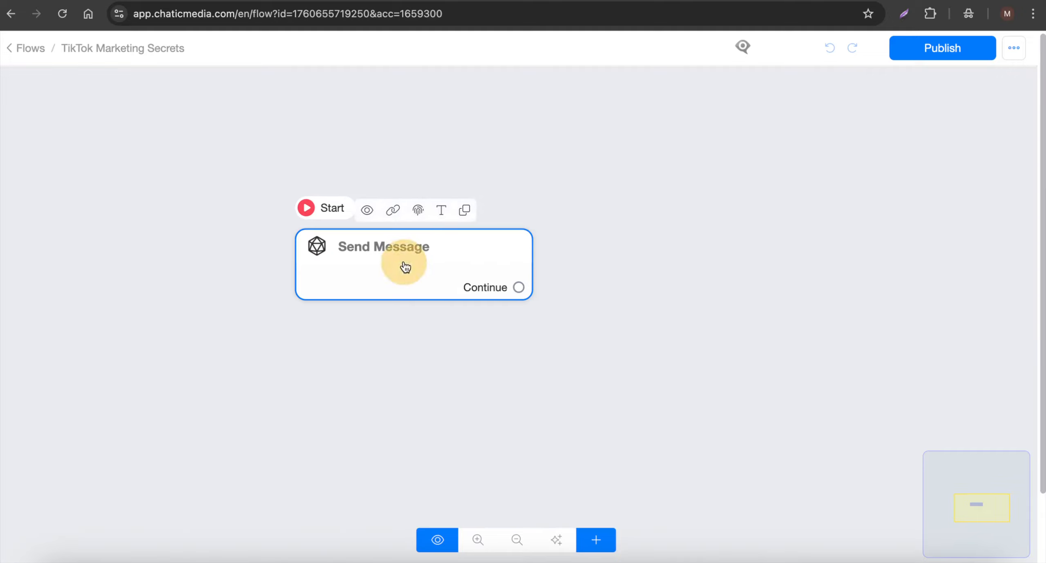
click(358, 266)
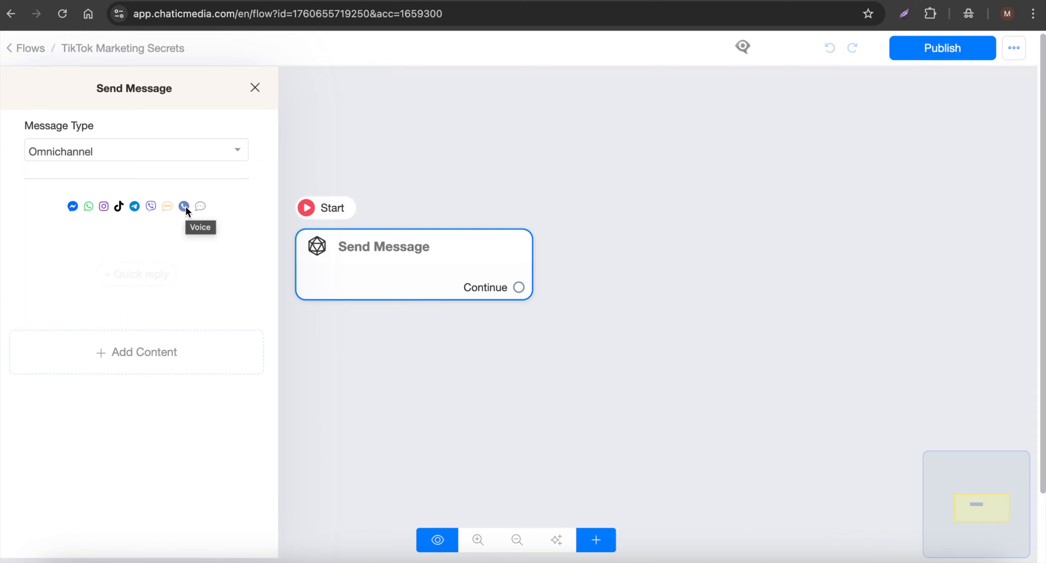
- Try the TikTok message type with its available content options, and return the message type to Omnichannel
click(141, 157)
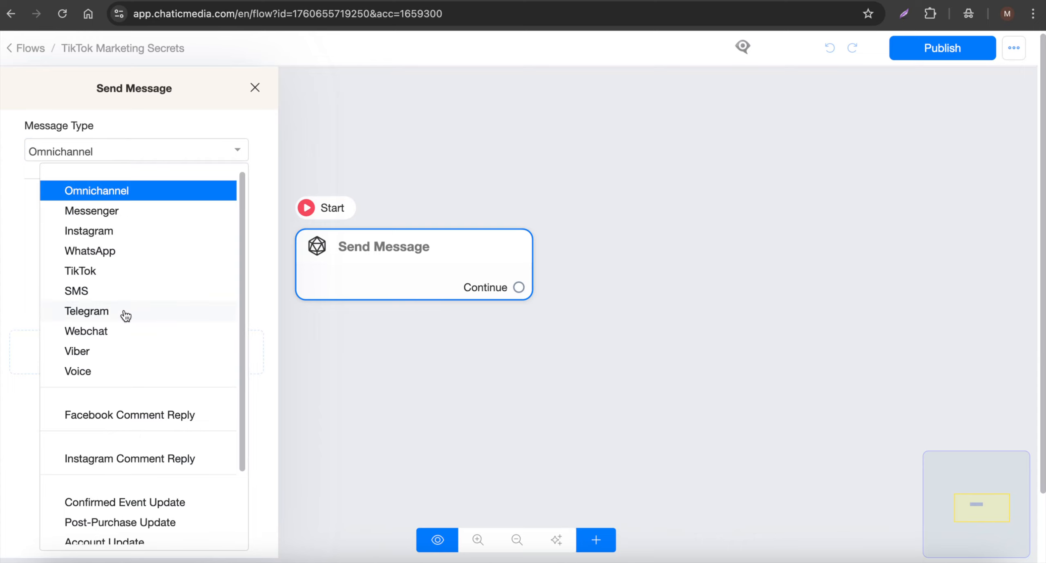
click(86, 271)
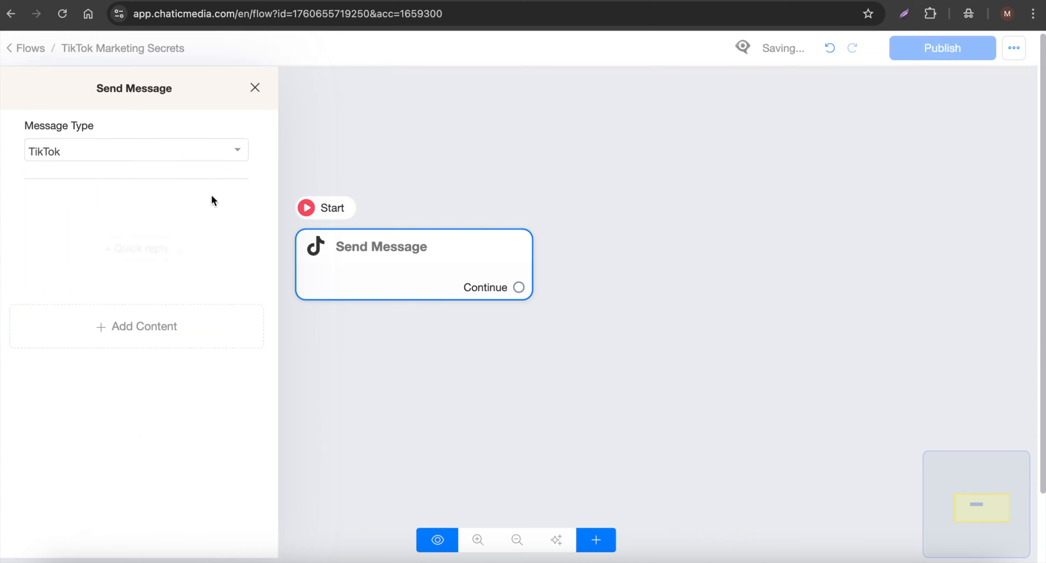
click(140, 323)
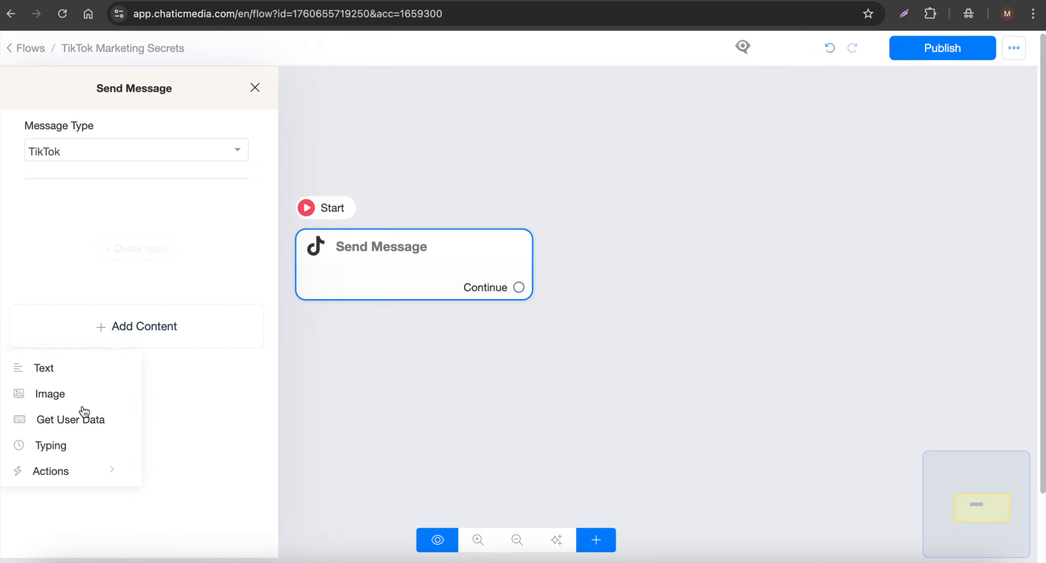
click(197, 210)
click(102, 160)
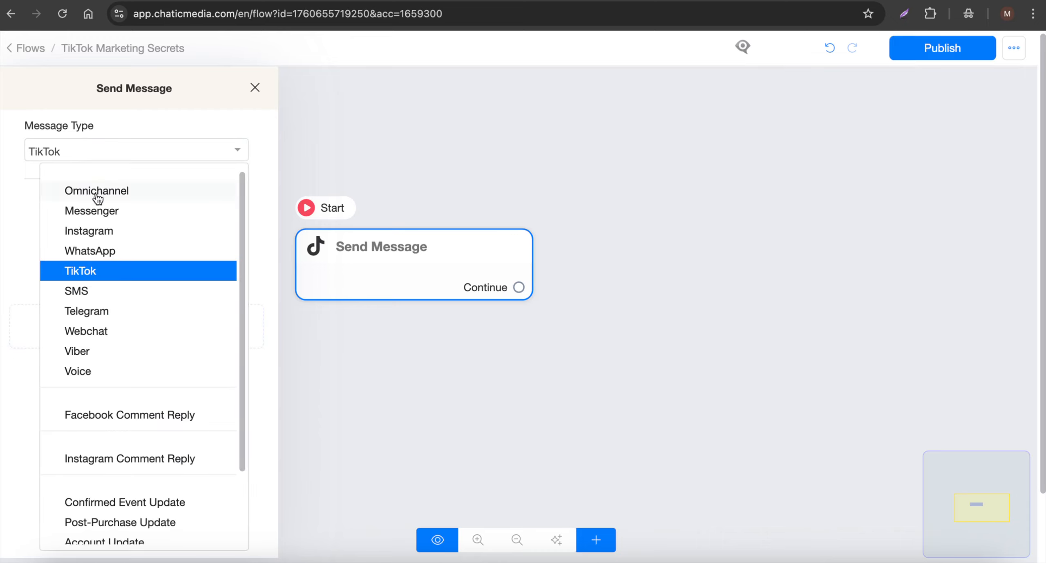
click(97, 199)
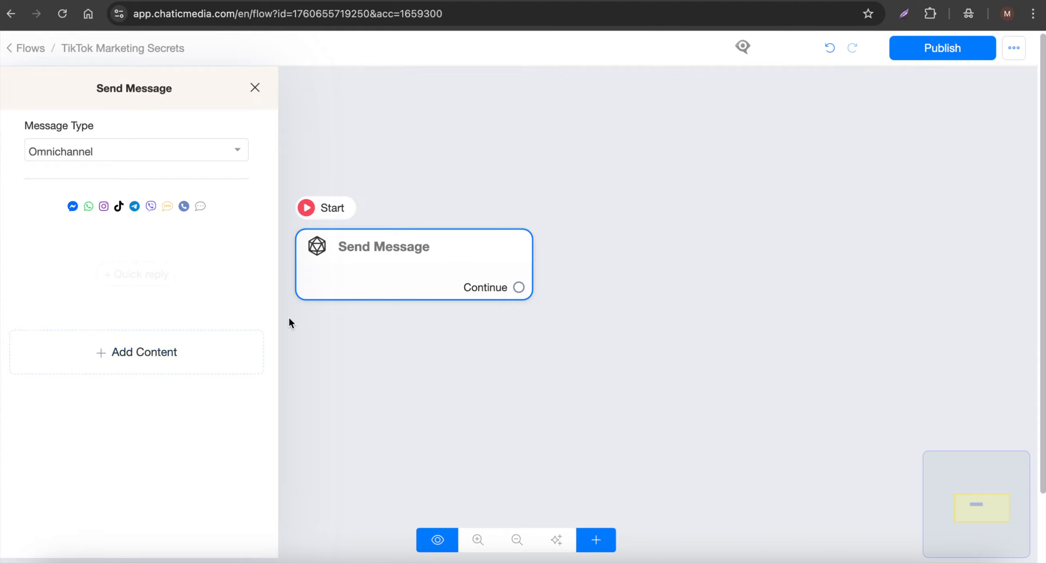
- Copy the Step 1 bot message, starting "Hey! 👋 Want my free guide", from the Google Docs script into a text block of the Send Message step
click(473, 1)
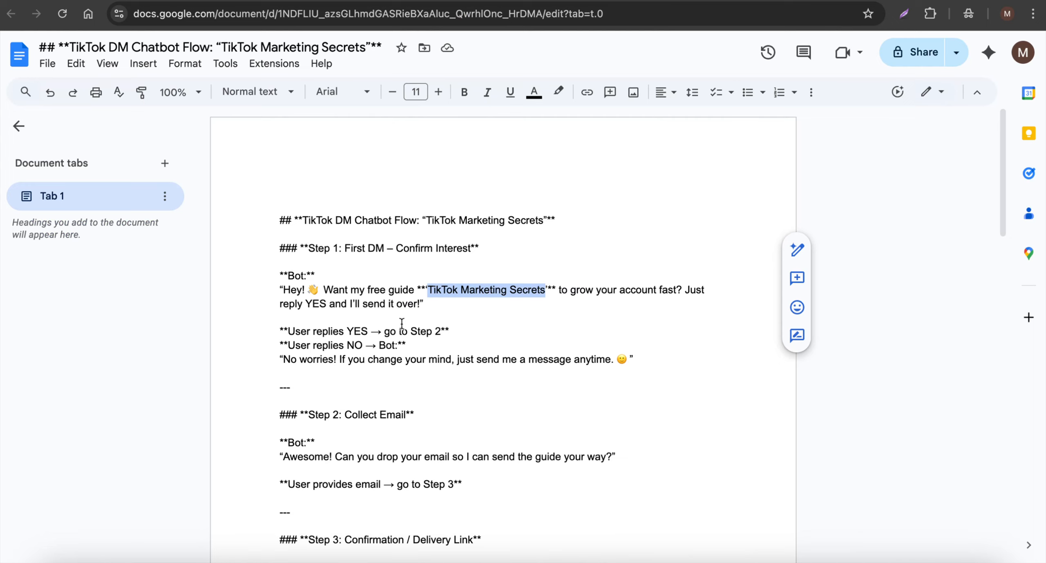
scroll(288, 231, down, 2)
drag(285, 237, 417, 252)
key(super+c)
key(super+v)
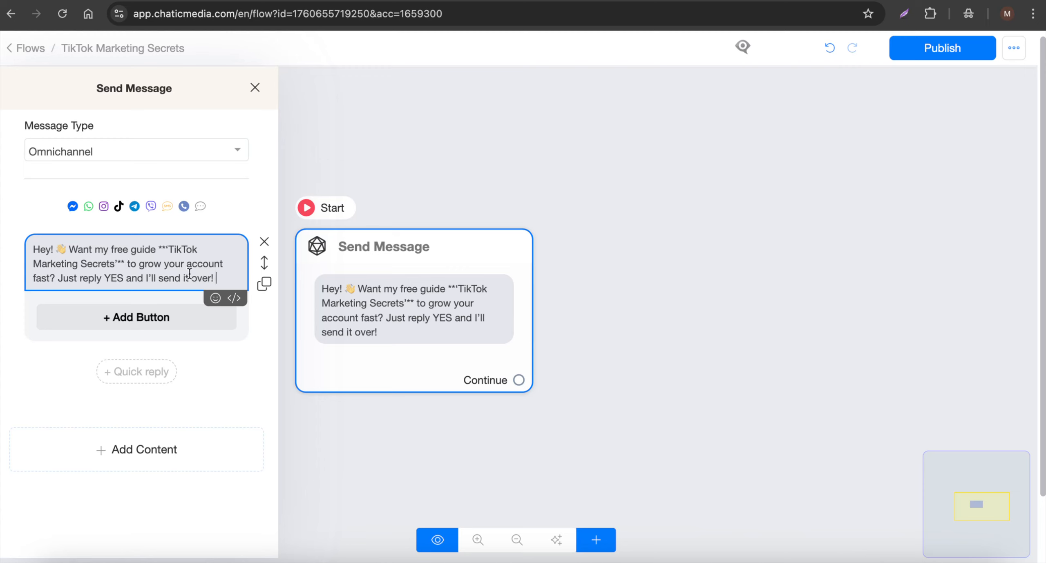
- Add a button labelled "YES" to the first Send Message text, copying the label from the Google Docs script
click(455, 0)
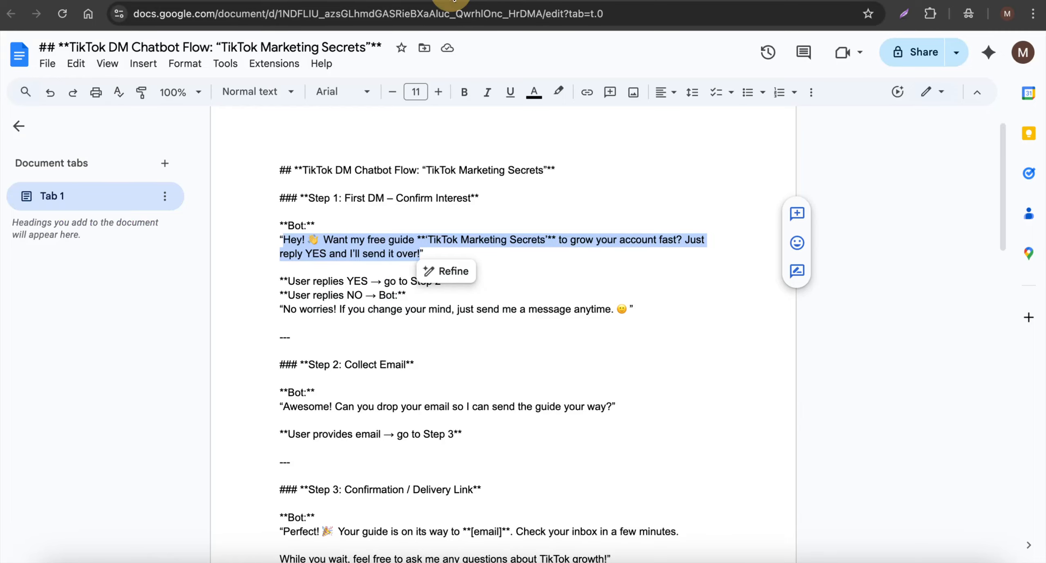
double_click(355, 281)
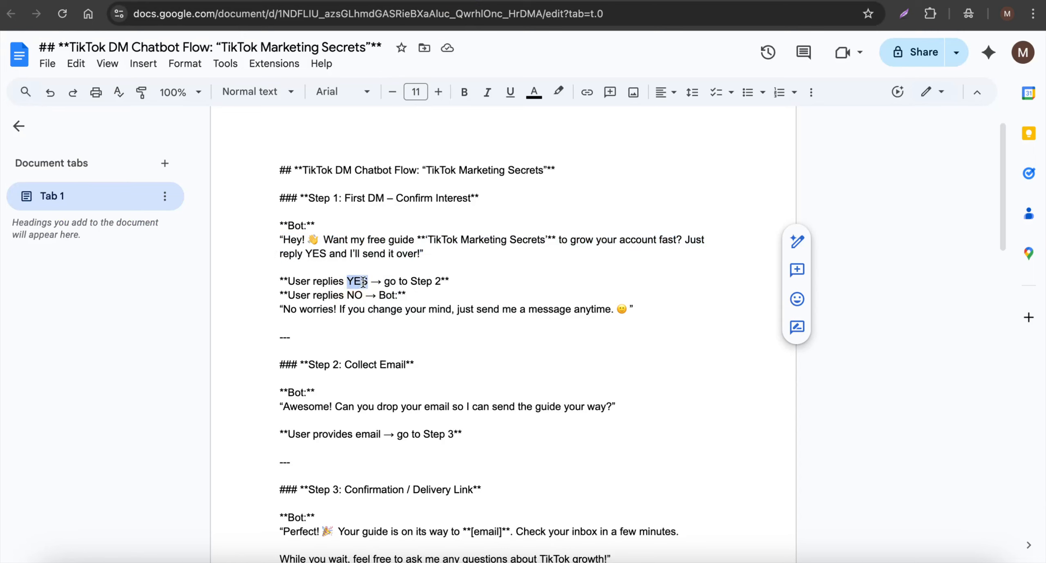
click(529, 8)
click(162, 312)
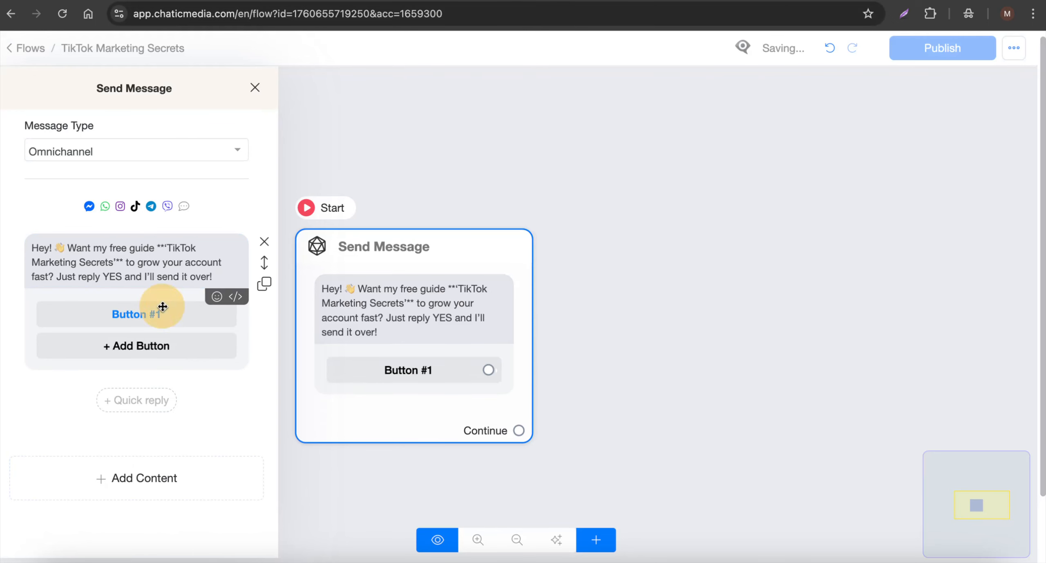
click(158, 310)
triple_click(390, 122)
key(ctrl+v)
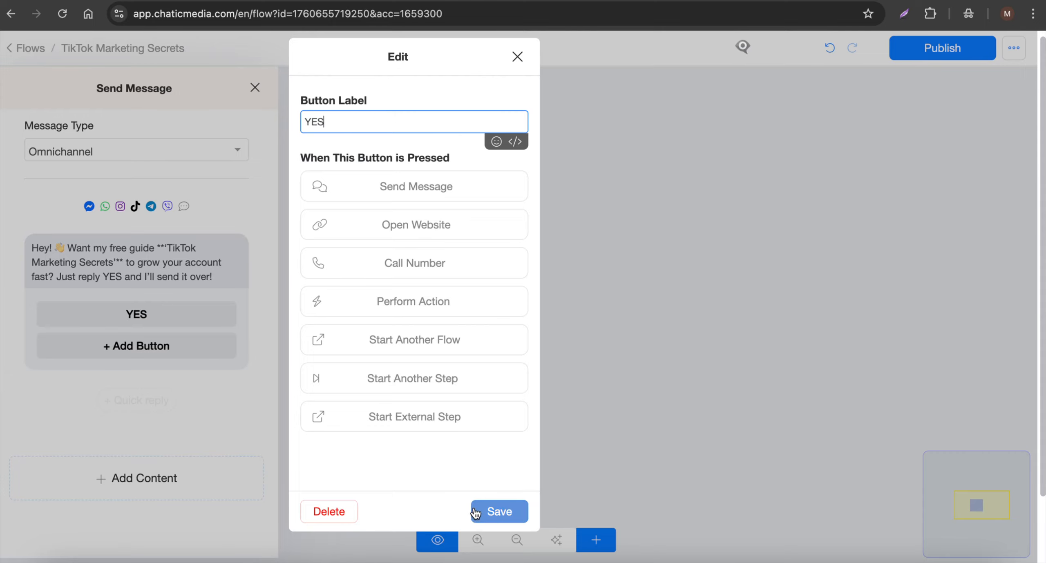
click(490, 513)
- Add a second button labelled "NO" beneath YES, copying the label from the Google Docs script
key(ctrl+Tab)
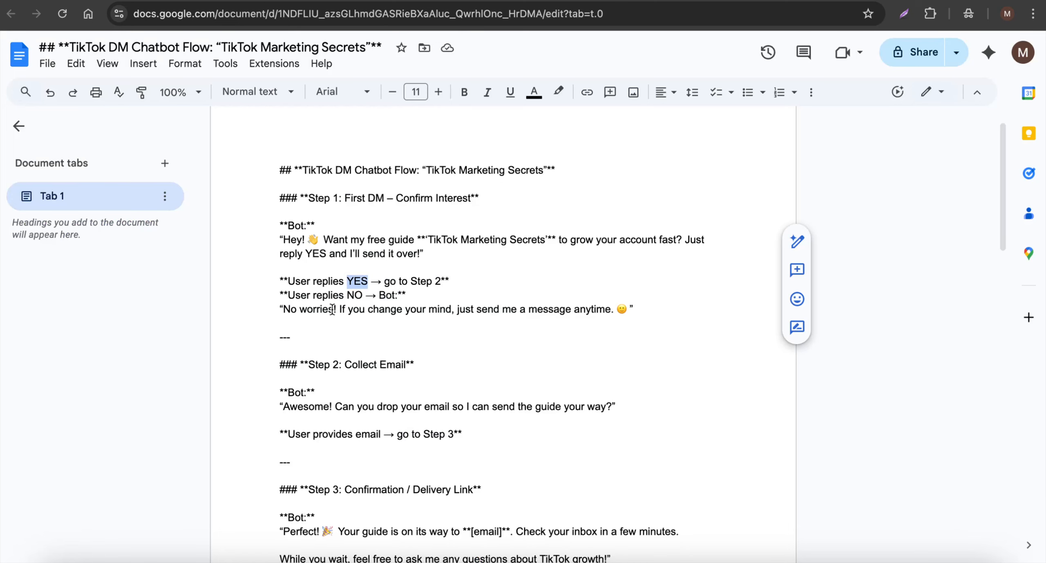
double_click(351, 296)
key(ctrl+shift+Tab)
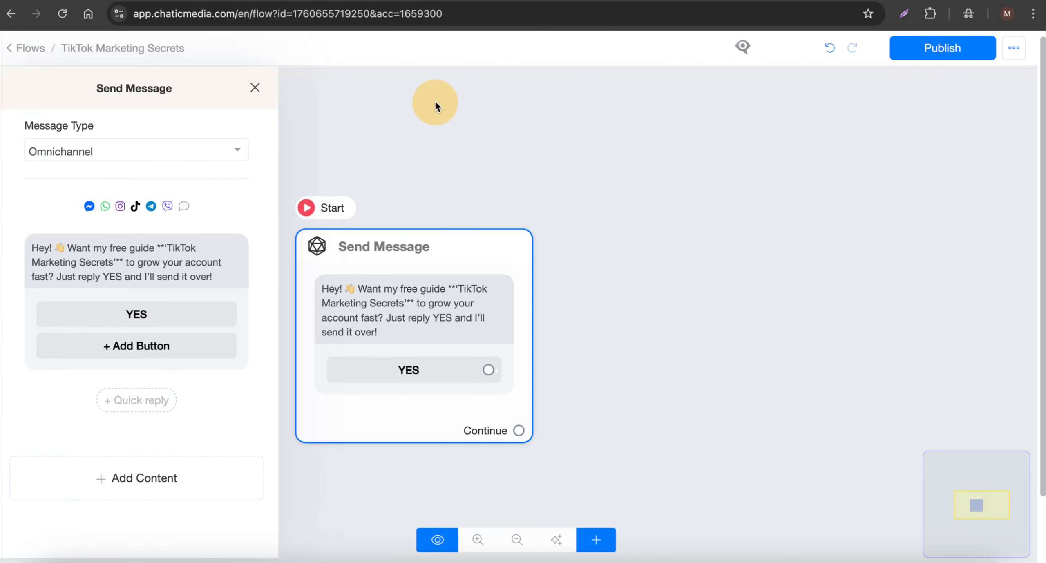
click(149, 345)
click(148, 351)
triple_click(480, 122)
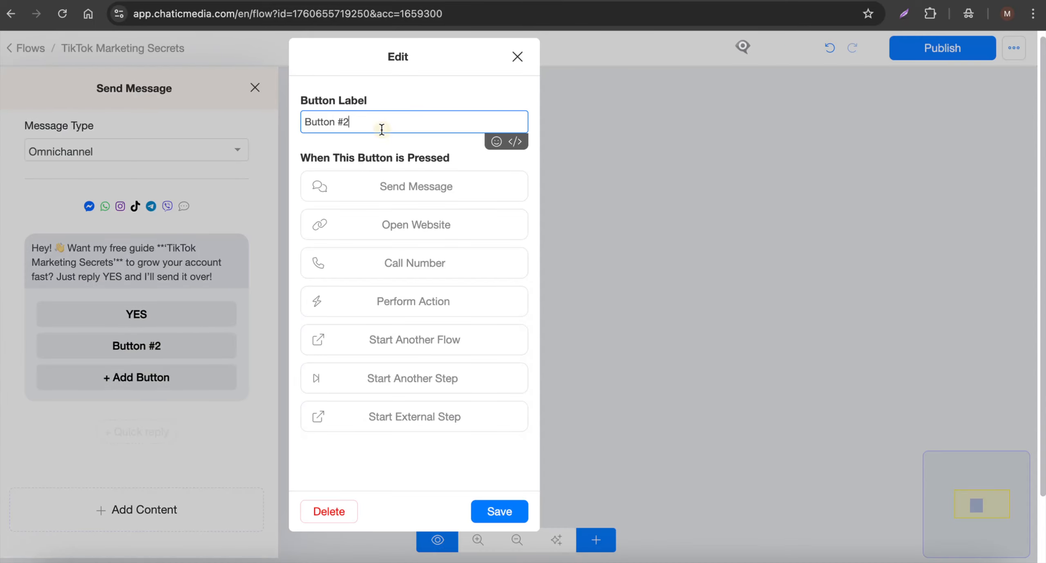
key(ctrl+v)
click(494, 503)
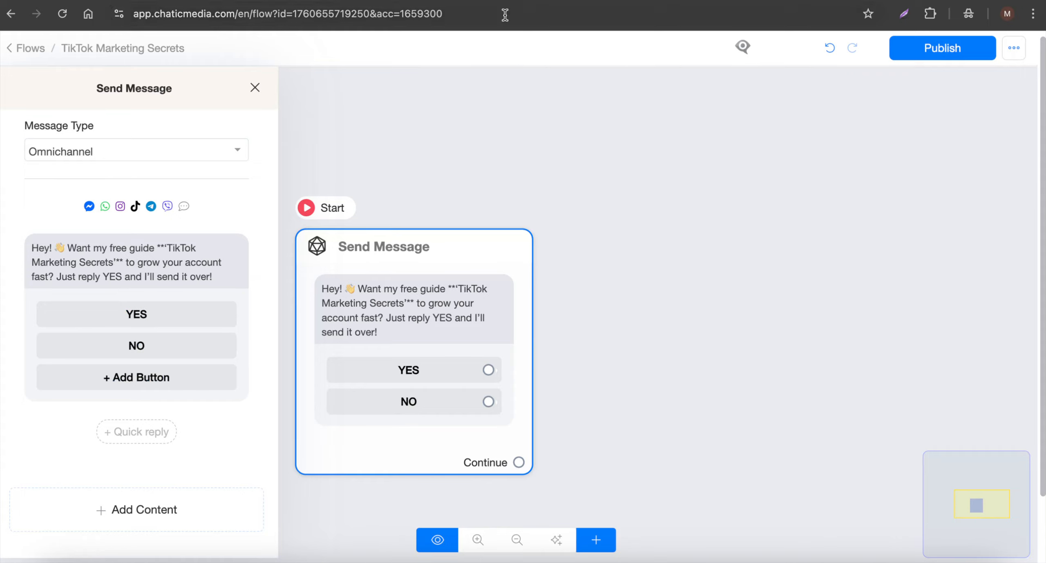
- Connect the NO button to a new Send Message step containing the script's text "No worries! If you change your mind, just send me a message anytime."
key(ctrl+Tab)
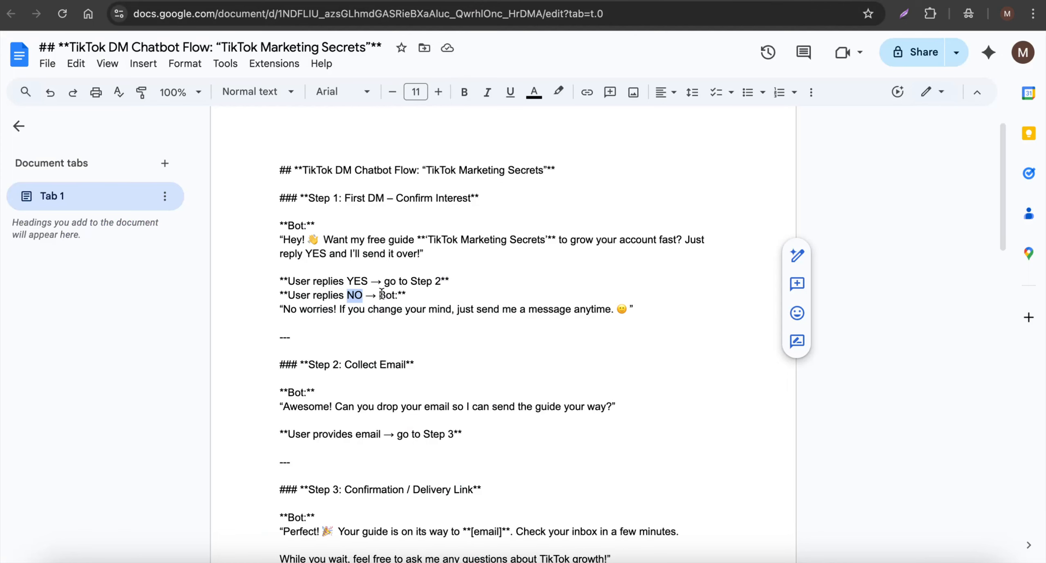
drag(284, 305, 621, 308)
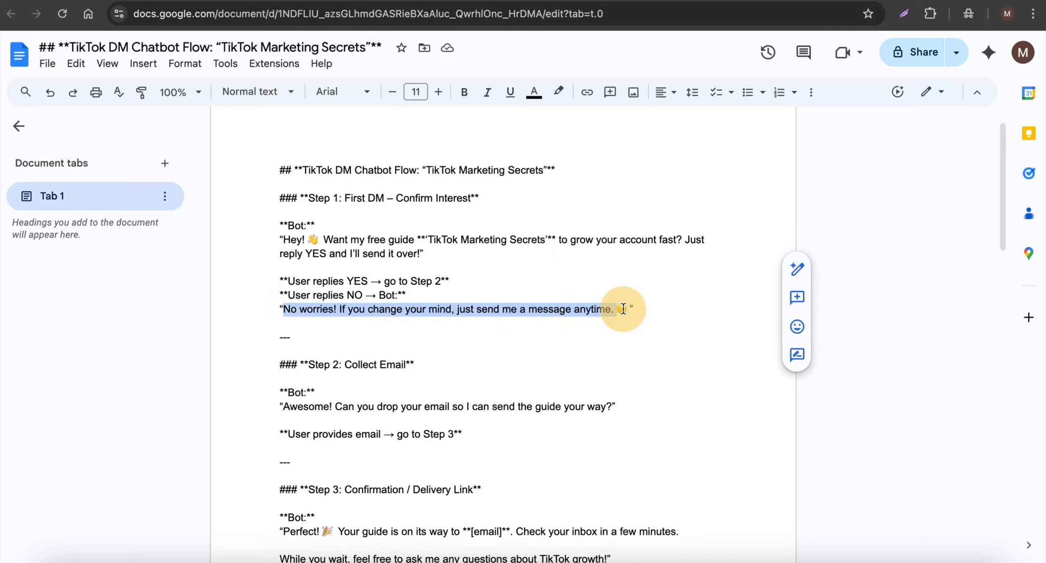
key(ctrl+Tab)
drag(479, 332, 288, 454)
click(109, 345)
click(49, 236)
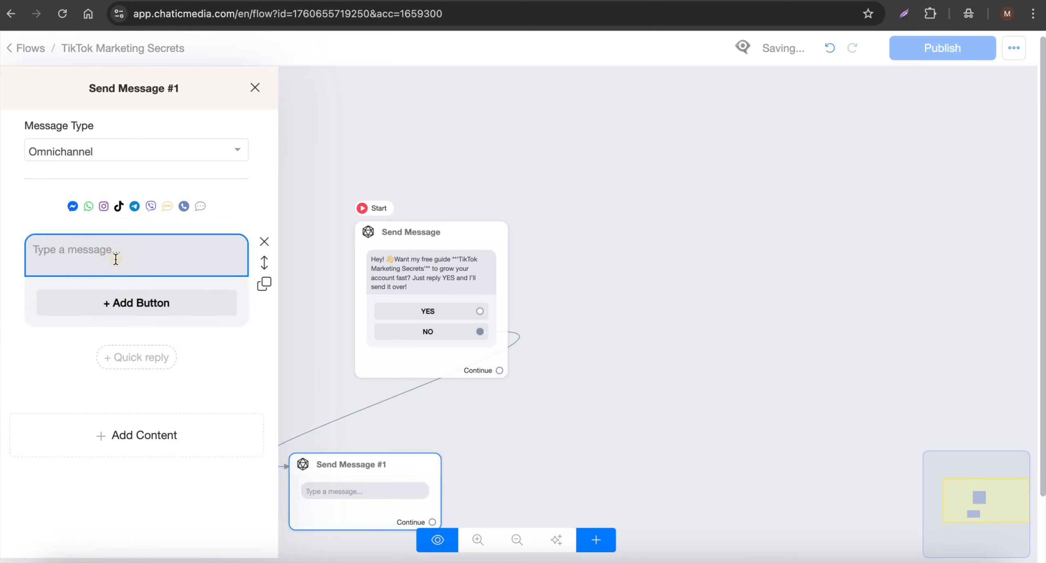
key(ctrl+v)
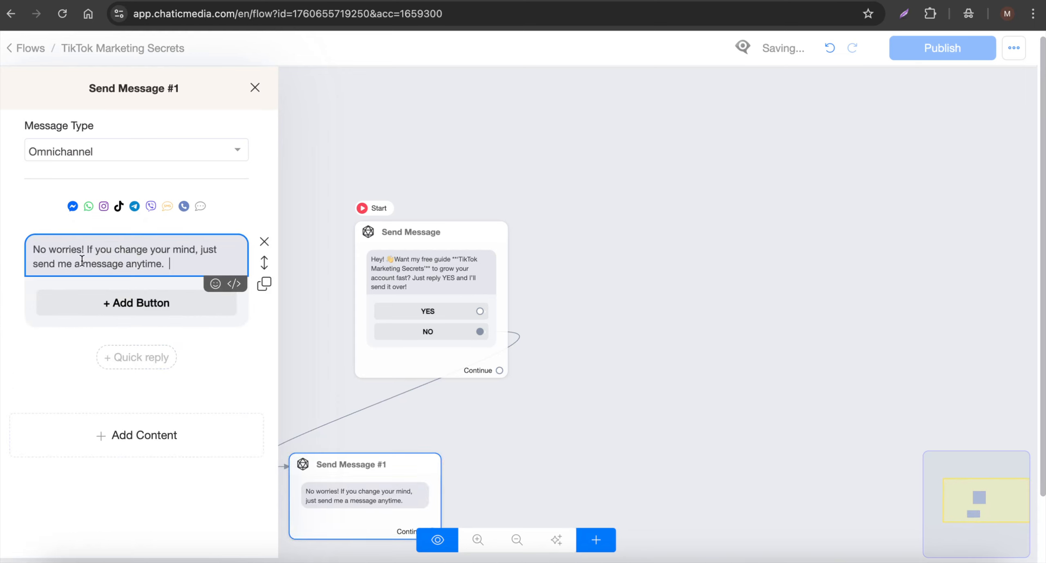
- Close the step editor and rearrange the starting message and the NO reply so they line up vertically on the canvas
click(509, 350)
drag(448, 315, 378, 320)
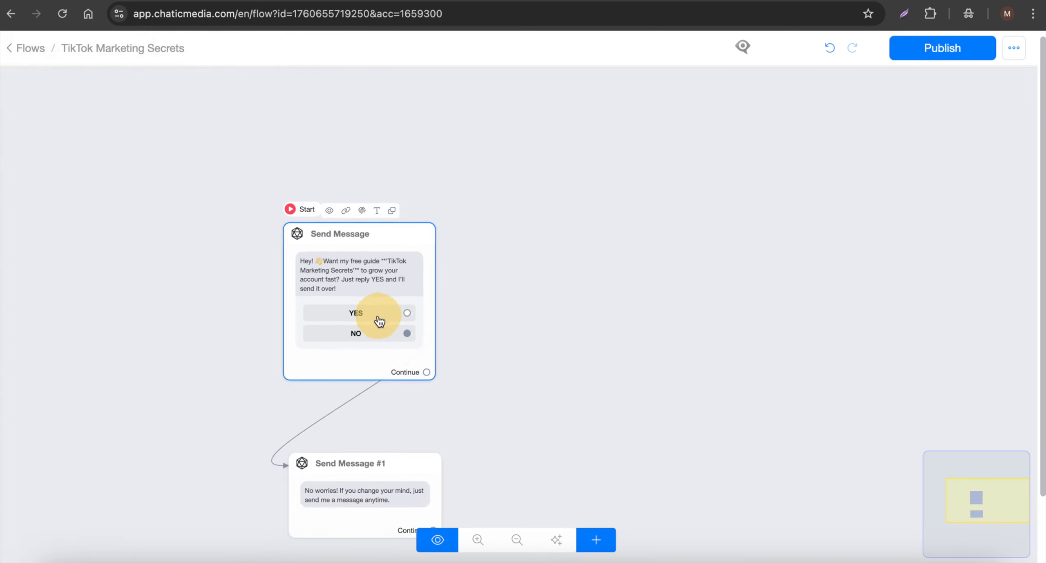
drag(366, 477, 343, 477)
scroll(408, 323, up, 3)
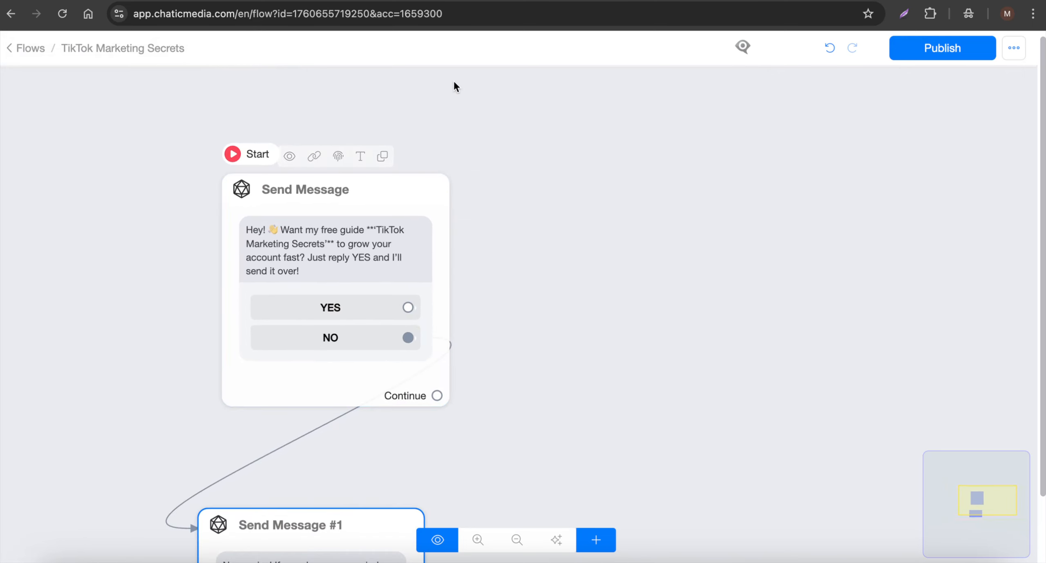
- Copy the Step 2 bot message from the Google Docs script and connect the YES button to a new Send Message step in Chatic Media
click(452, 0)
scroll(363, 326, down, 2)
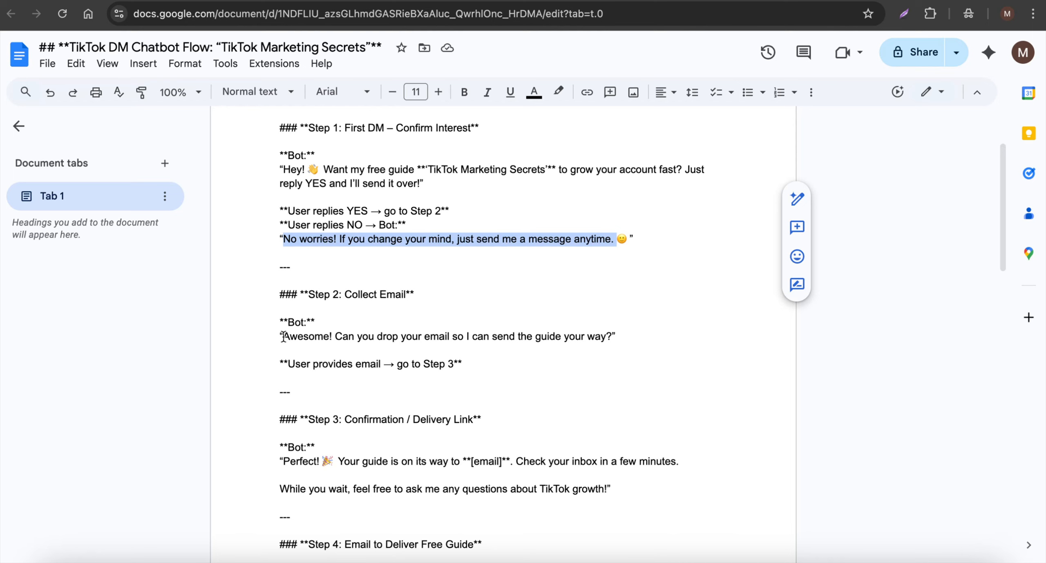
drag(283, 337, 612, 339)
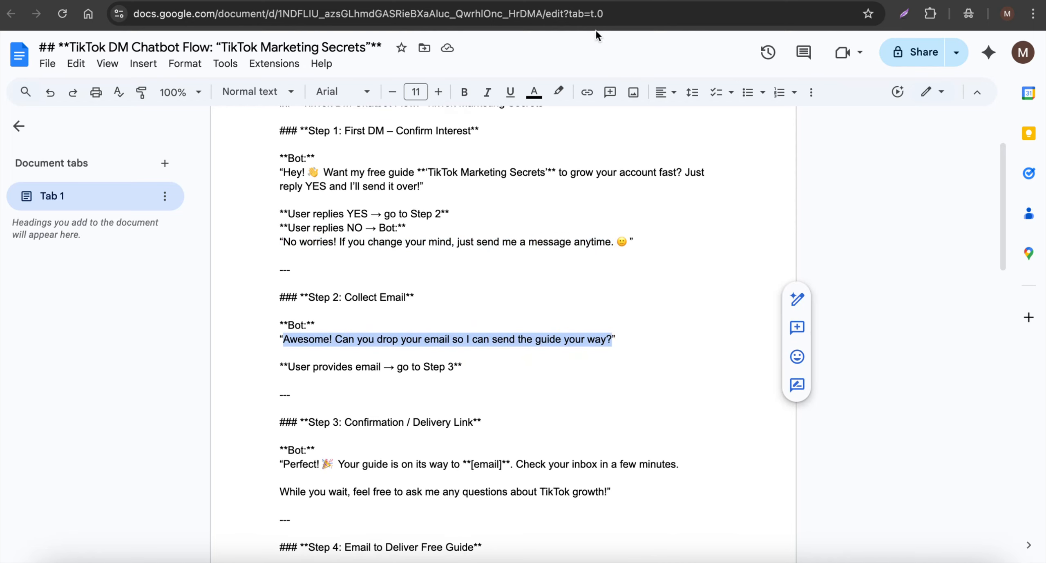
click(592, 1)
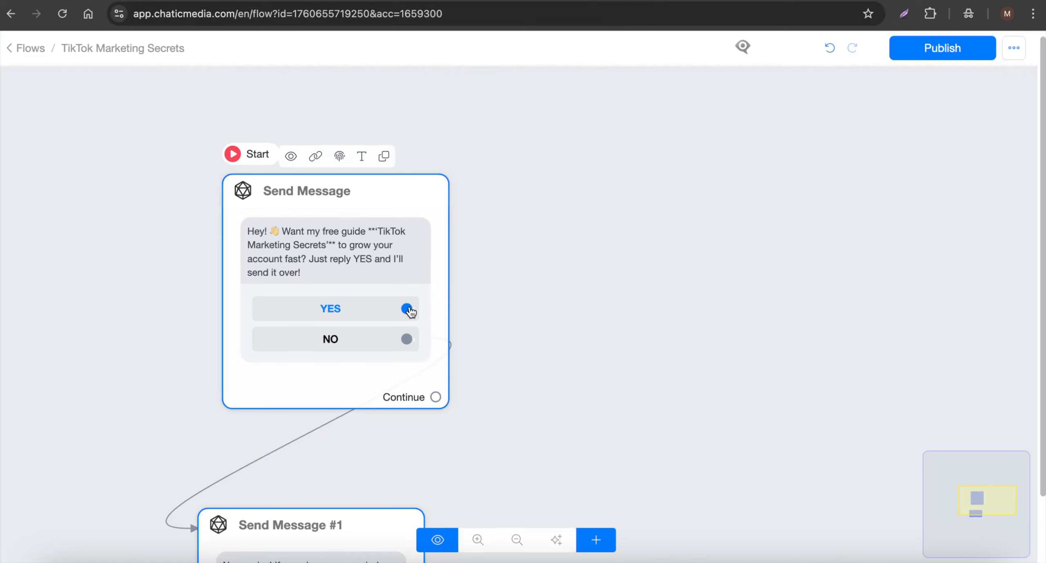
drag(408, 307, 672, 175)
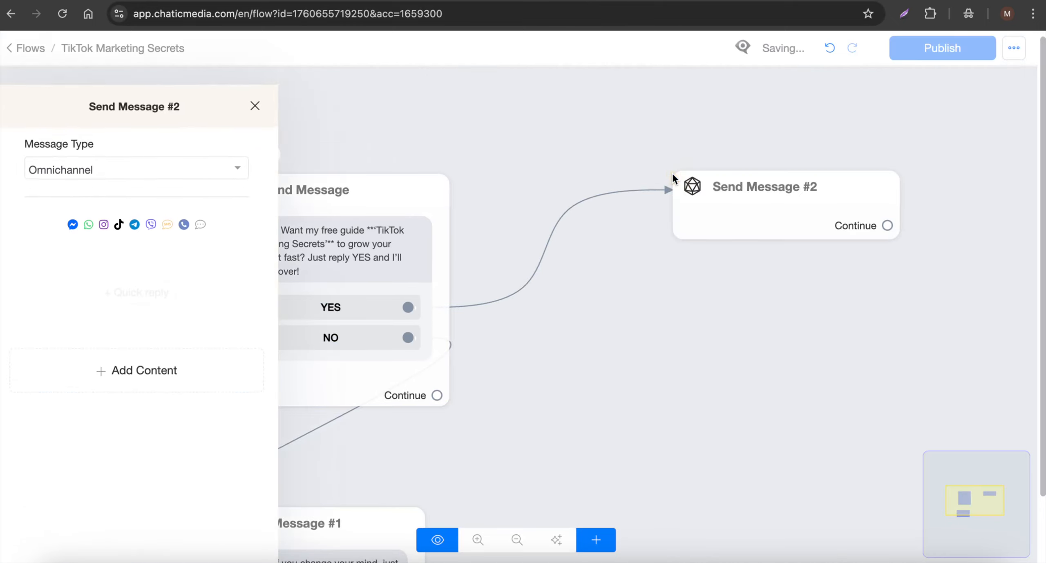
- Add a Get User Data block to the YES branch with the text "Awesome! Can you drop your email so I can send the guide your way?"
click(97, 348)
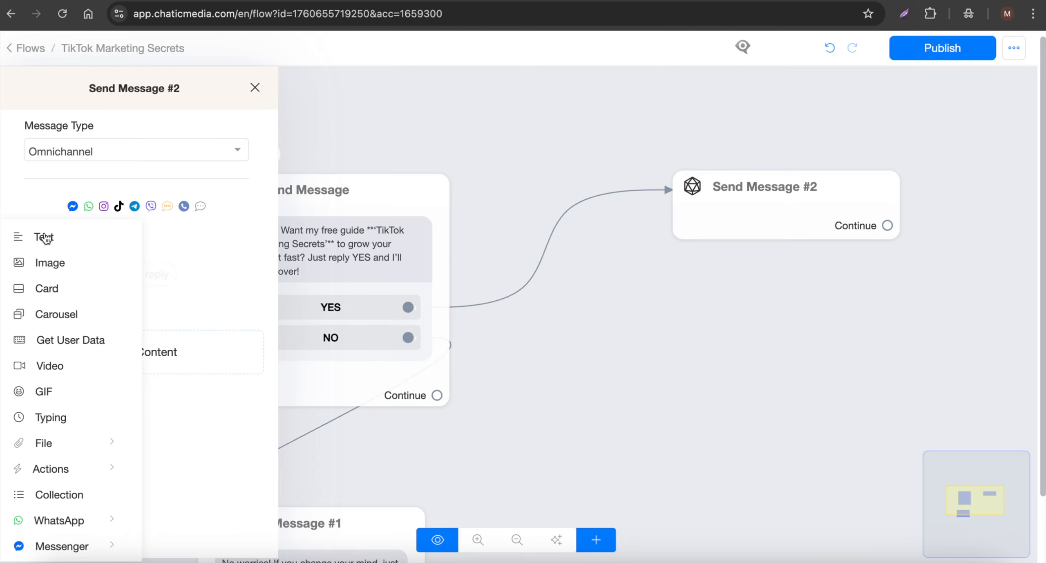
click(73, 343)
click(109, 247)
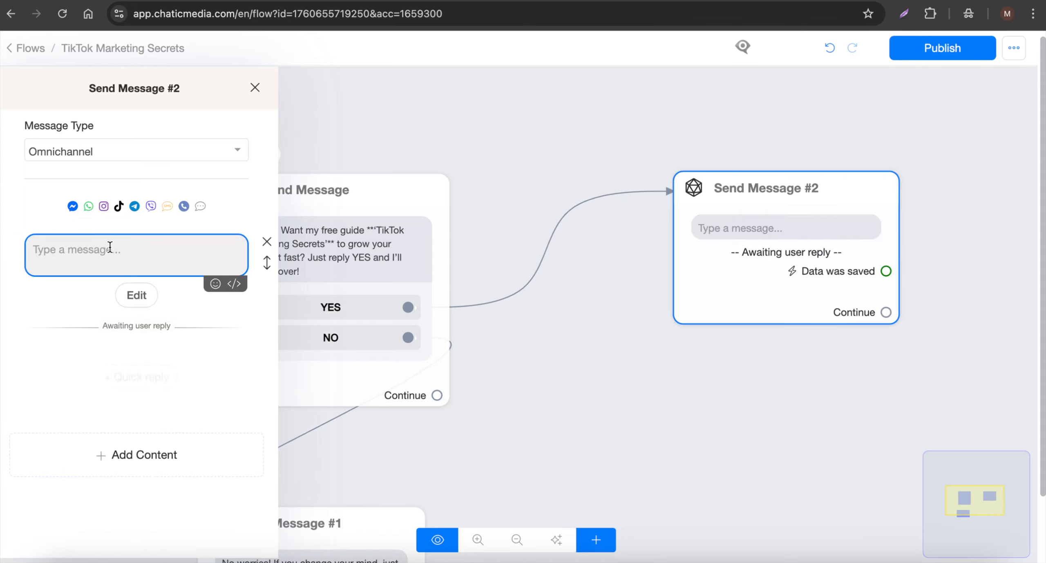
key(ctrl+v)
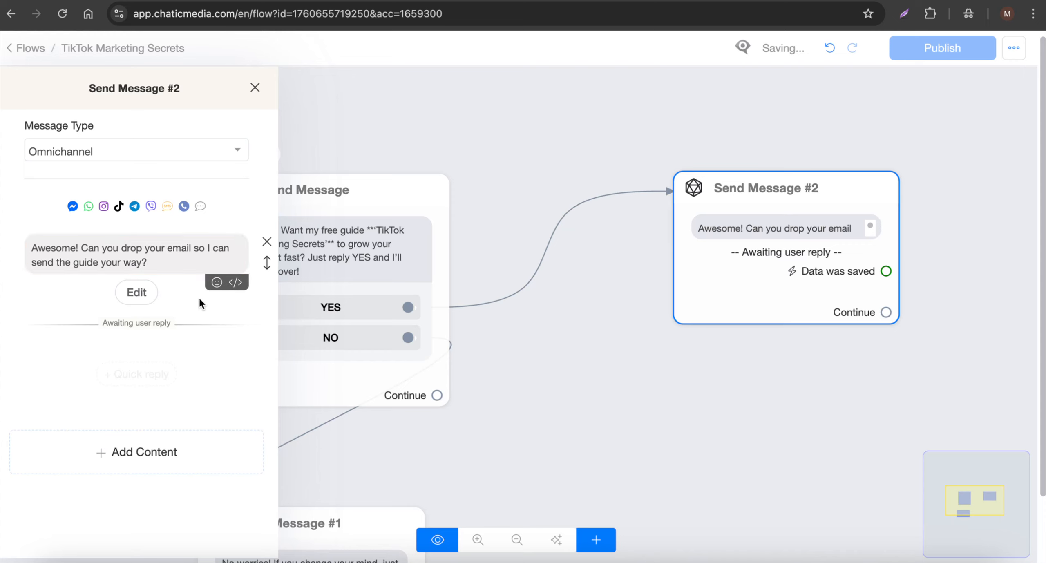
- Configure the Get User Data block with reply type Email and an empty skip button label, and save it
click(137, 297)
click(435, 142)
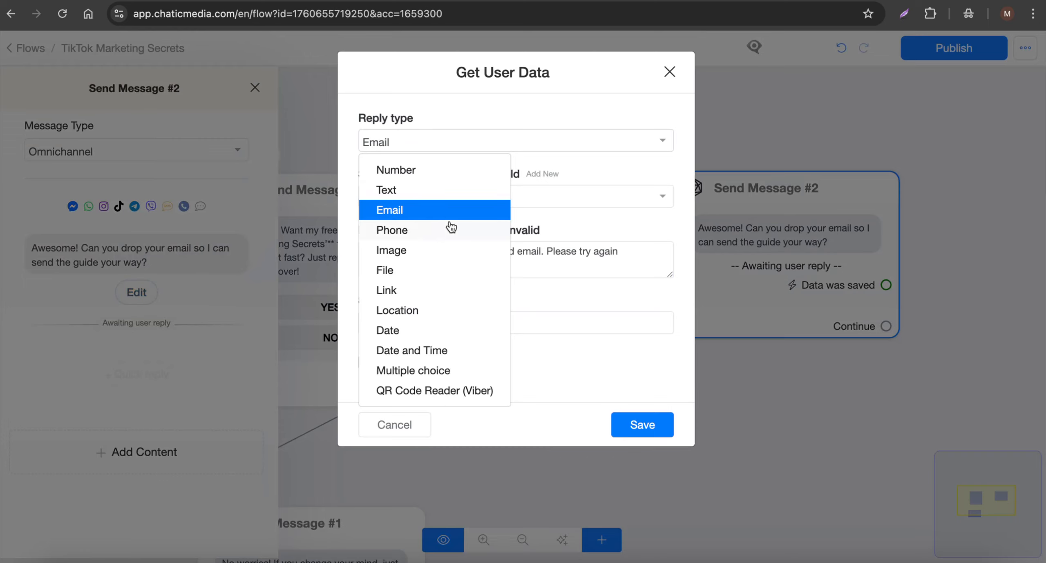
click(400, 211)
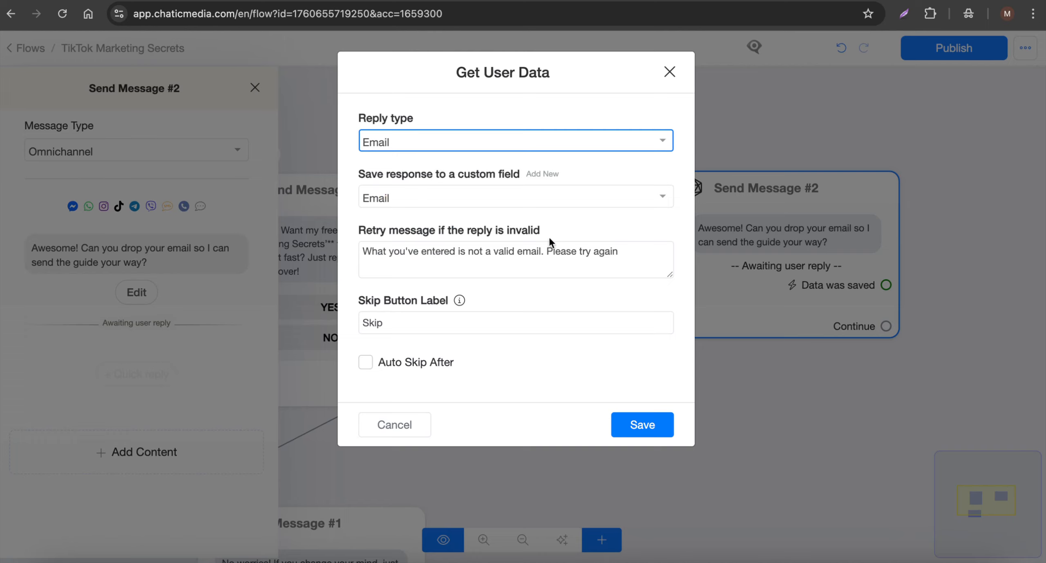
drag(636, 259, 349, 247)
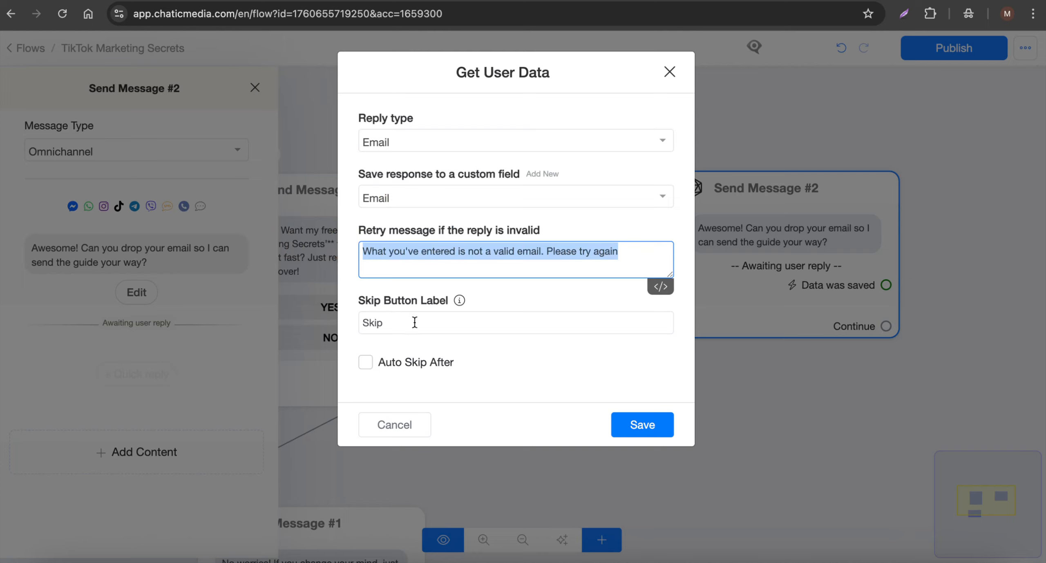
drag(424, 326, 275, 327)
mouse_move(455, 301)
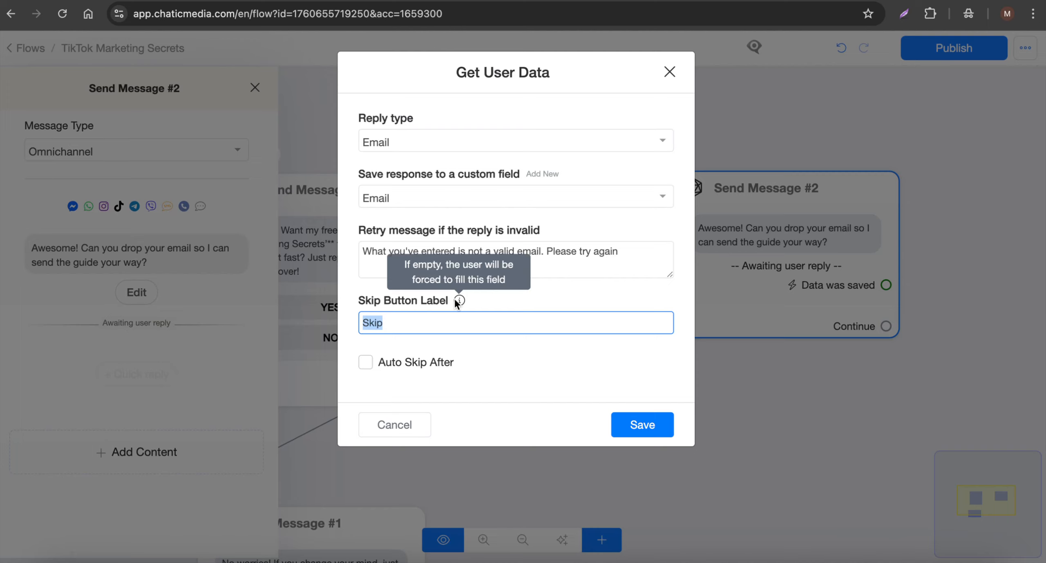
drag(420, 324, 322, 322)
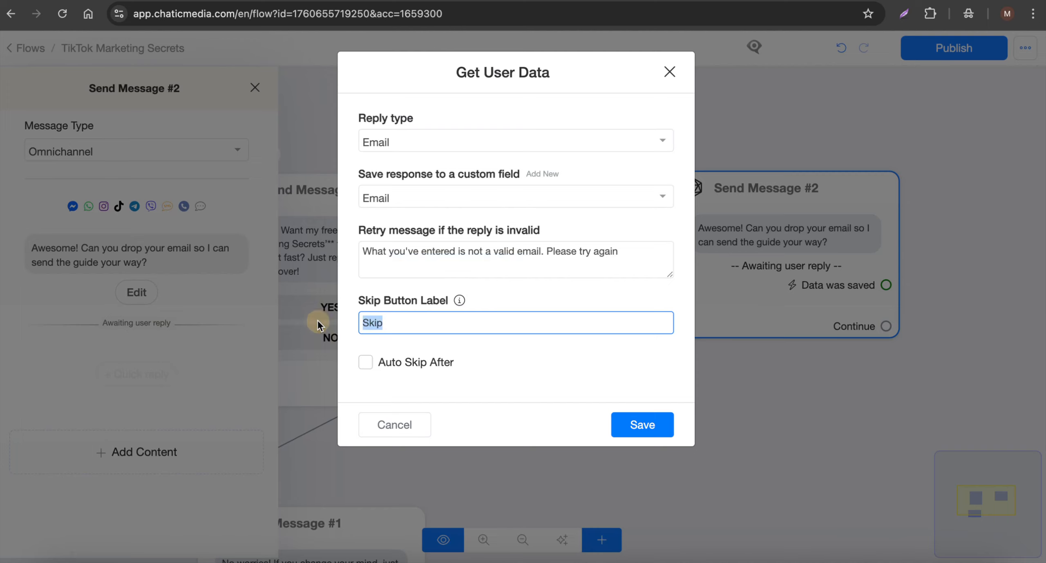
key(BackSpace)
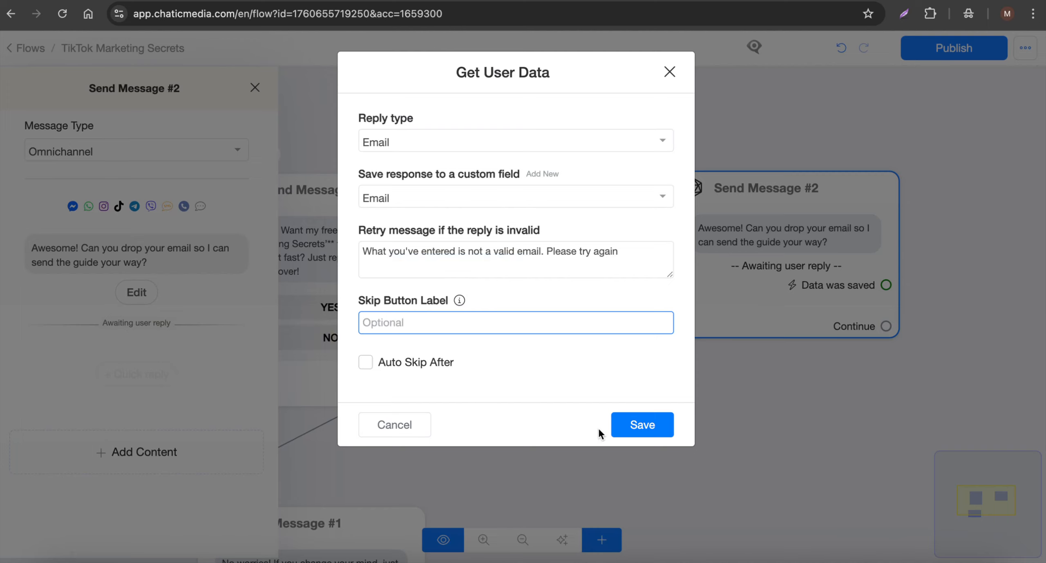
click(625, 422)
click(556, 379)
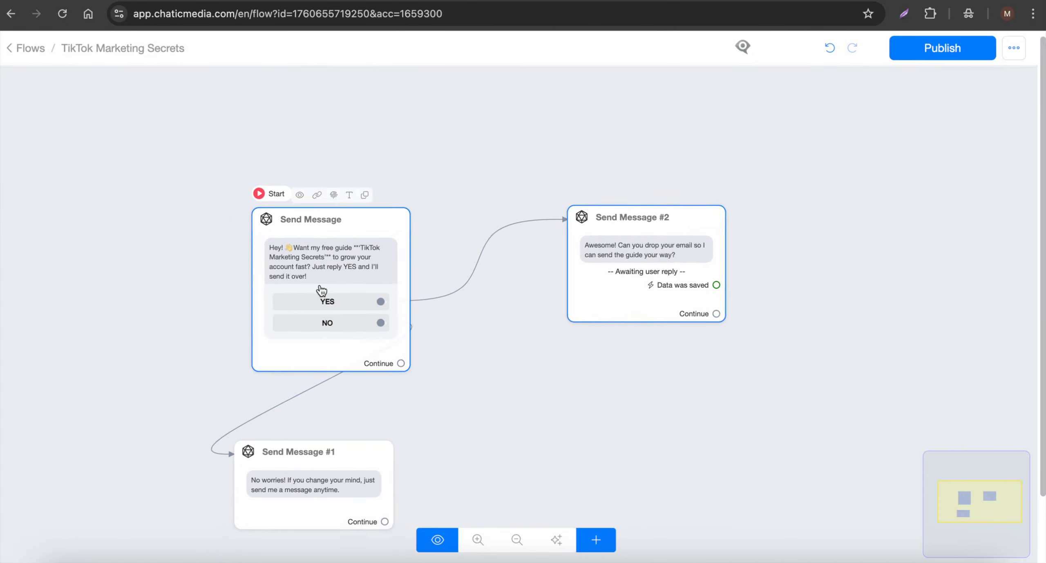
- Move the email request step closer to the starting message on the canvas
scroll(322, 291, down, 2)
drag(638, 295, 542, 309)
scroll(581, 283, up, 4)
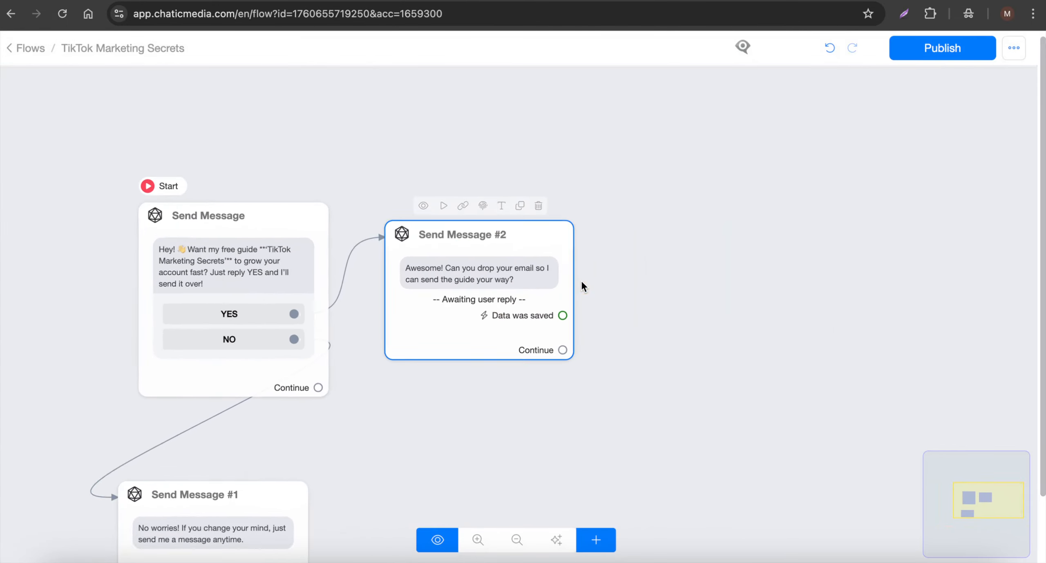
scroll(582, 282, up, 3)
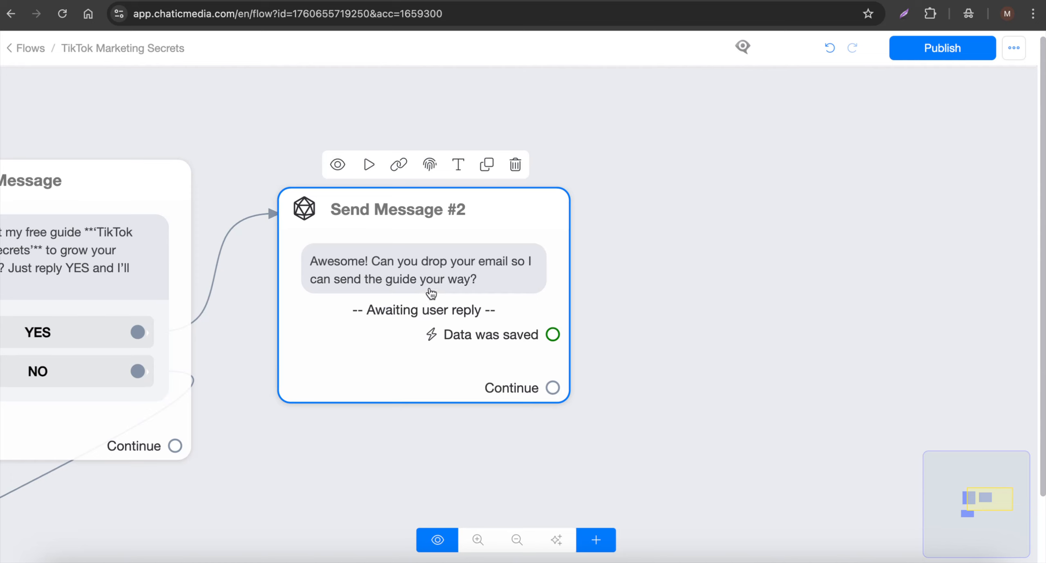
- Add an Actions step to the flow beside the email request and open it for editing
click(599, 542)
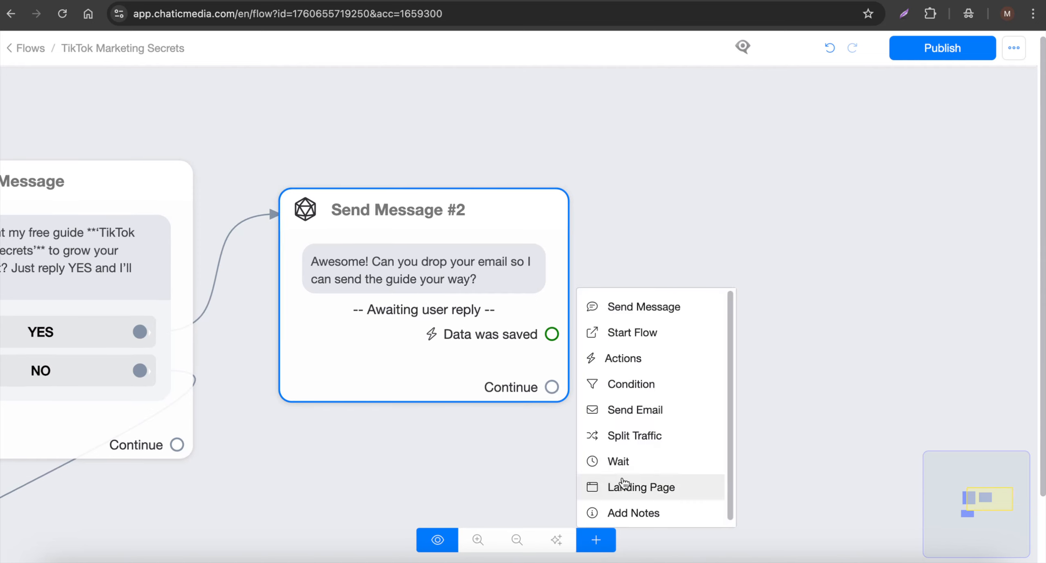
click(651, 359)
click(901, 391)
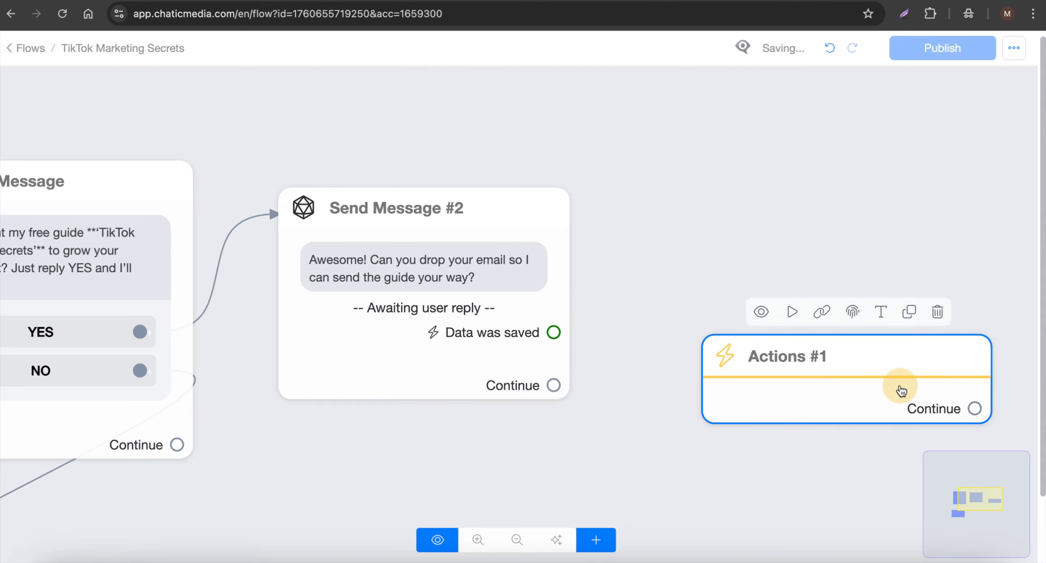
- Add a Set Email Opt-In action to the Actions #1 step
click(189, 207)
click(105, 253)
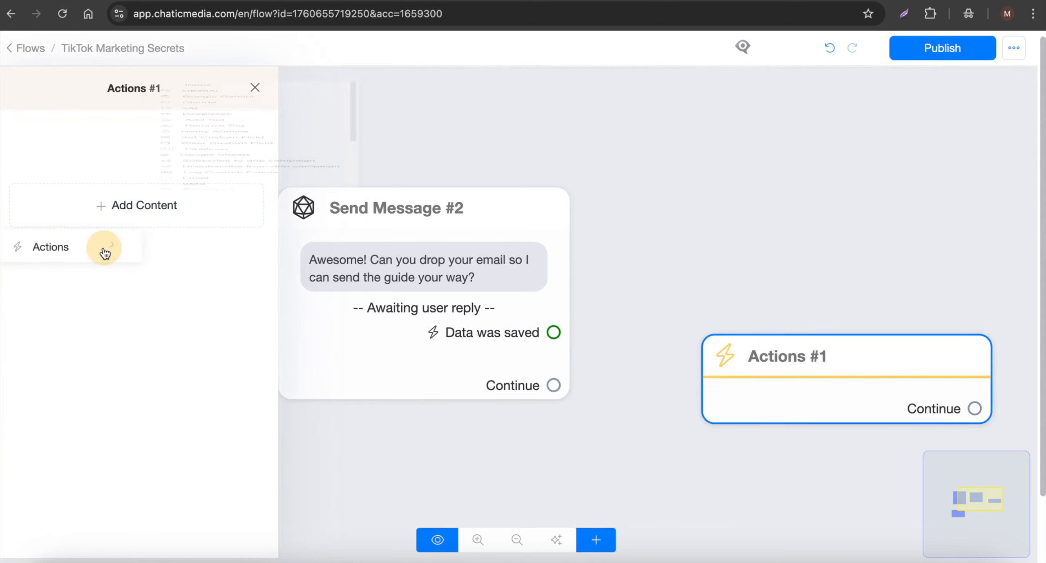
scroll(222, 373, down, 3)
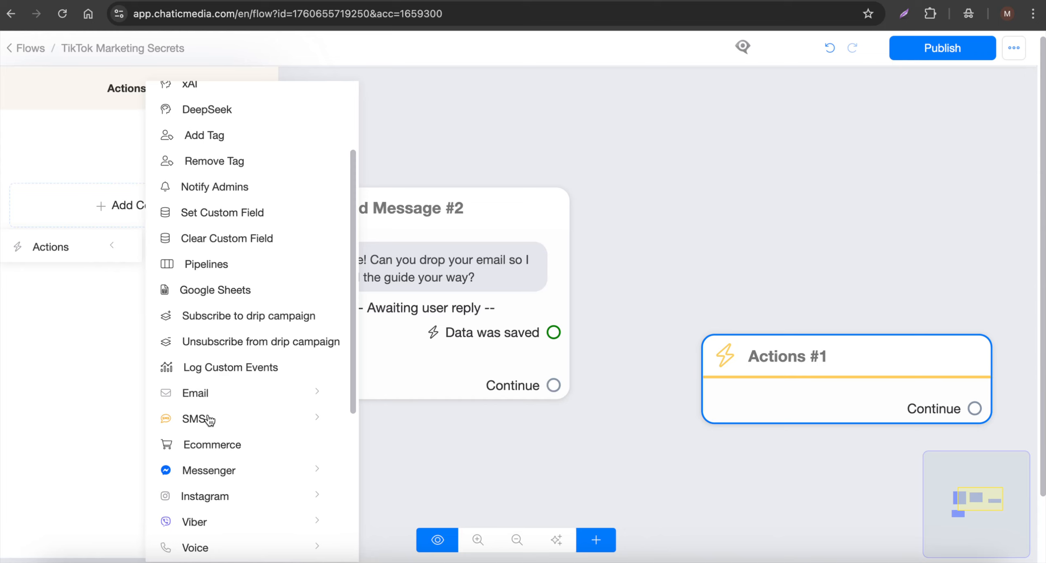
click(200, 393)
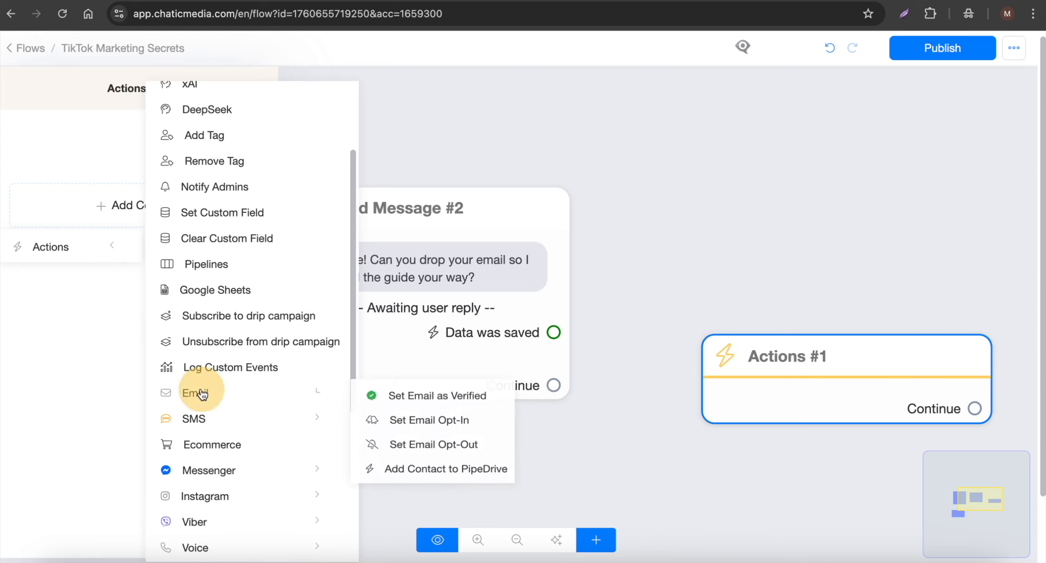
click(468, 423)
- Connect the email request's "Data was saved" output to the Set Email Opt-In step and move that step closer to the request
click(711, 257)
drag(554, 332, 753, 367)
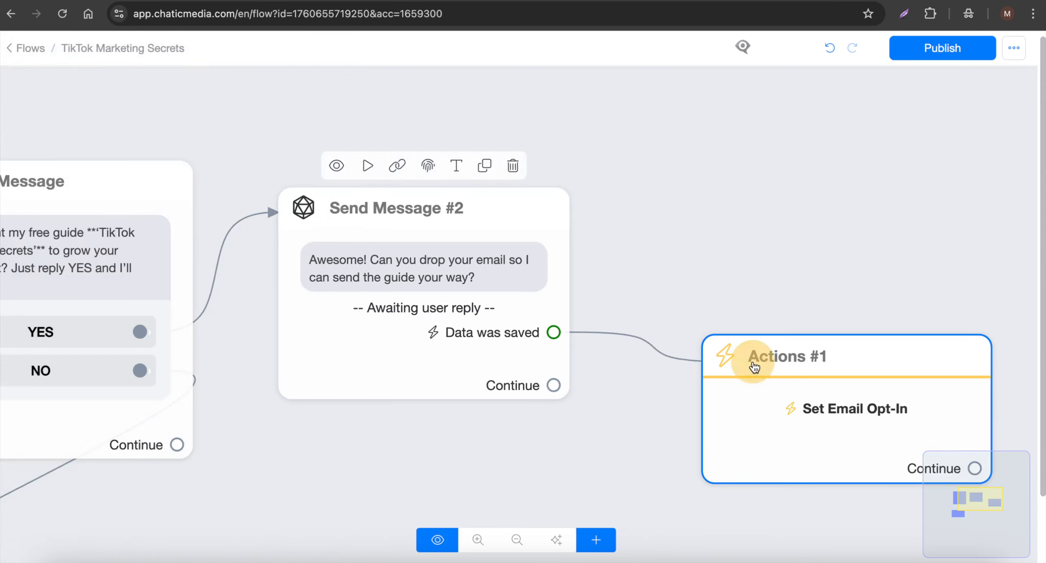
drag(829, 408, 782, 293)
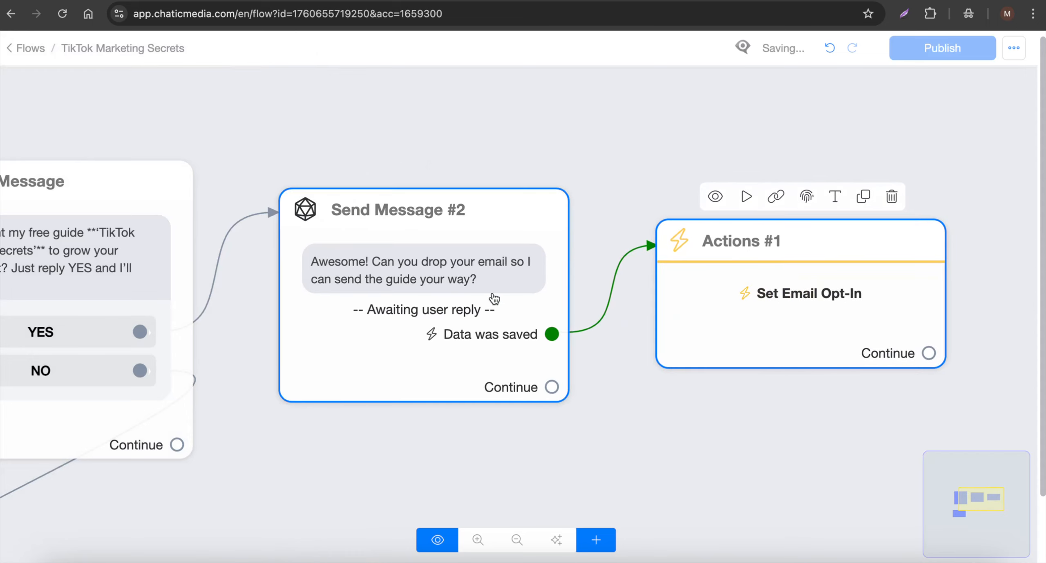
scroll(408, 282, down, 3)
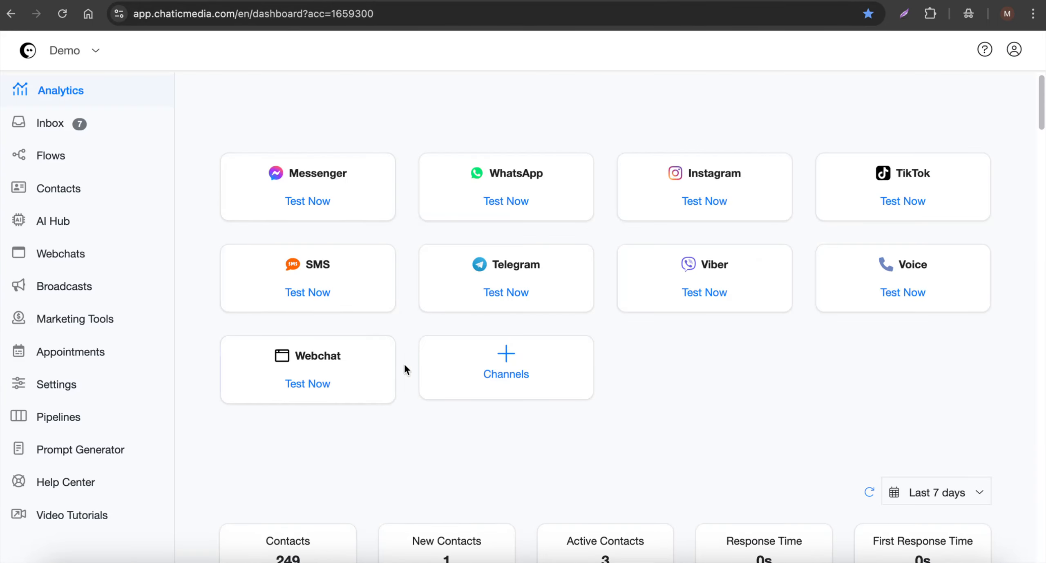
- Look through the list of available channels in the account settings
click(486, 364)
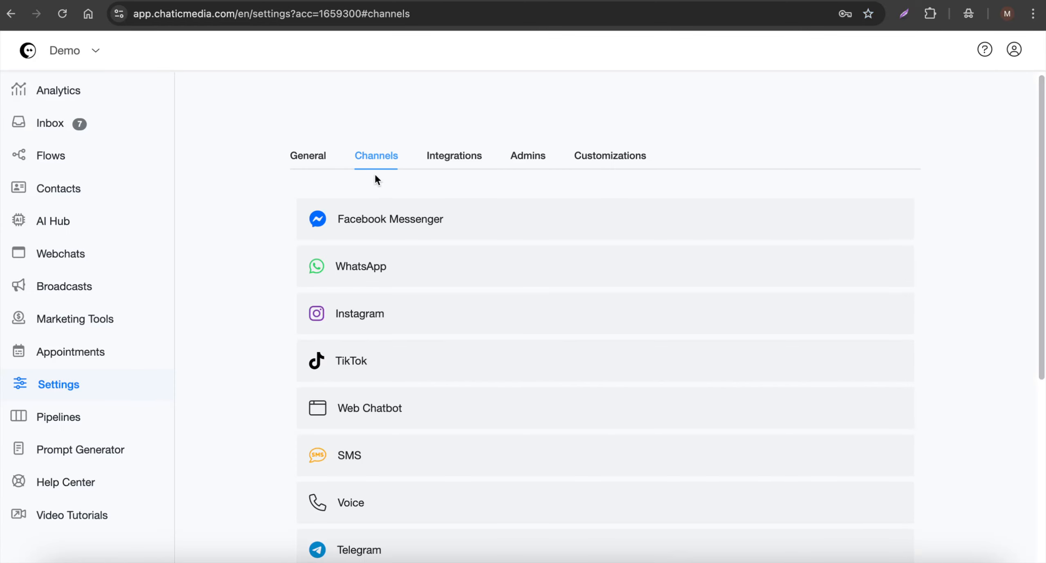
scroll(409, 367, down, 5)
click(382, 366)
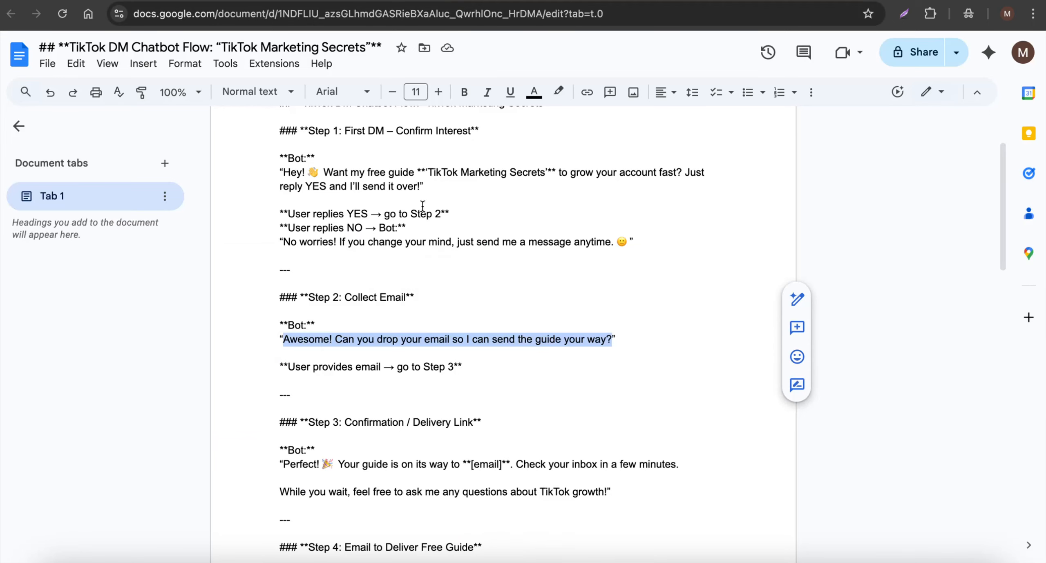
- Copy the Step 3 confirmation text from the Google Docs script into a new Send Message step connected after the Set Email Opt-In action
scroll(423, 206, down, 3)
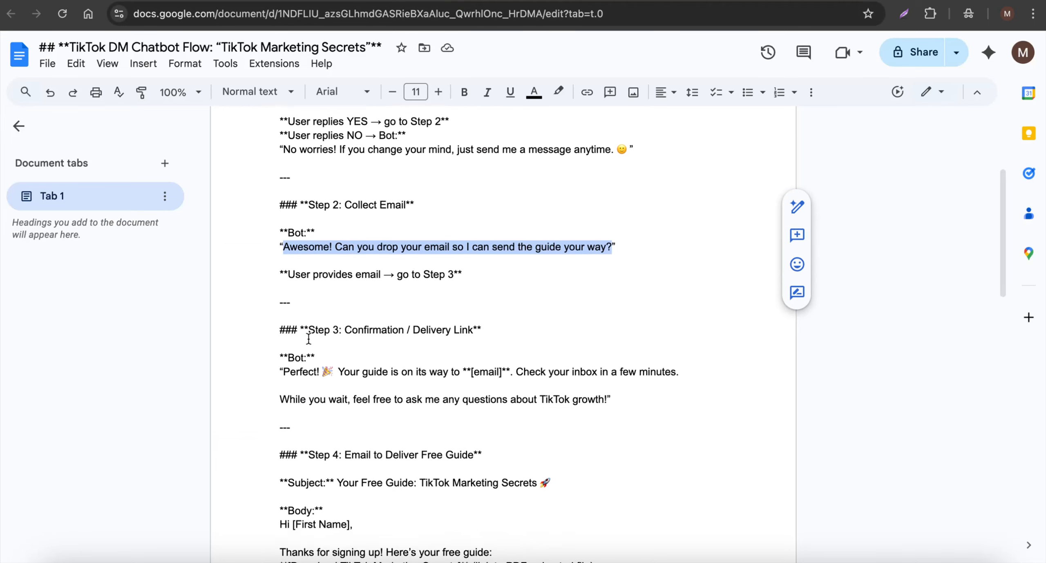
drag(285, 365, 676, 369)
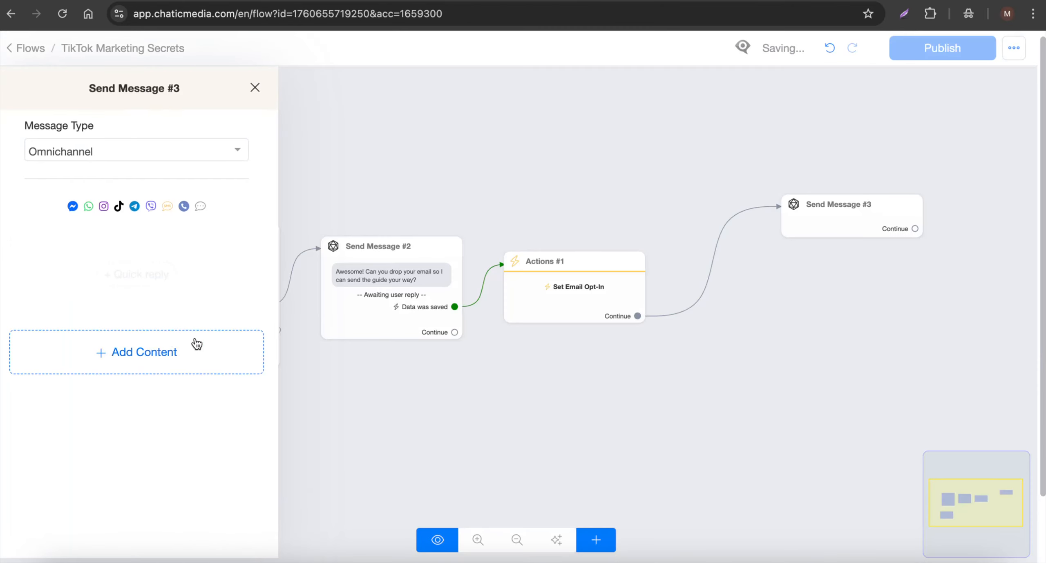
click(172, 343)
click(63, 236)
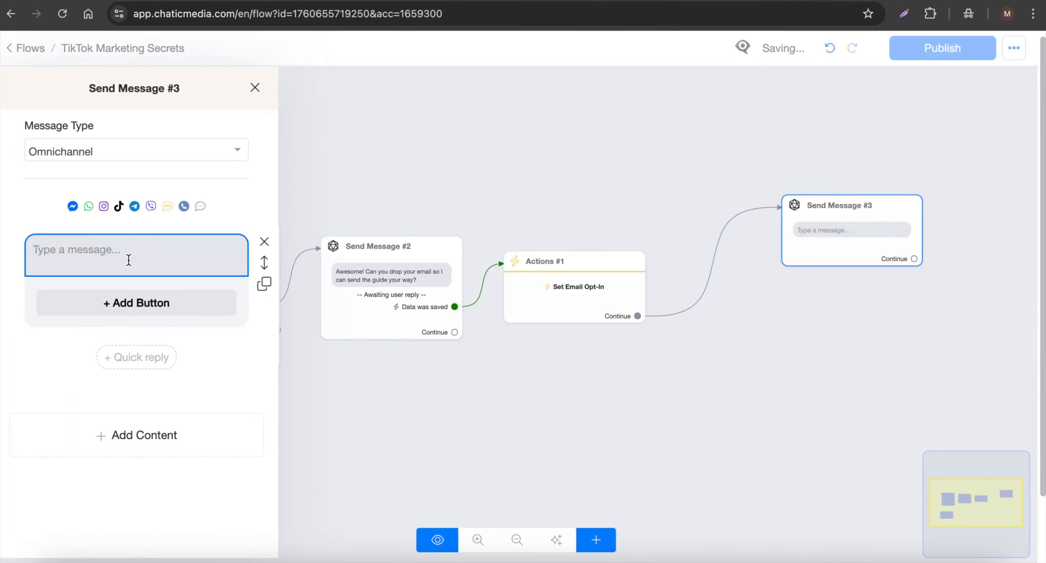
text(Perfect! 🎉 Your guide is on its way to **[email]**. Check your inbox in a few minutes.  While you wait, feel free to ask me any questions about TikTok growth!)
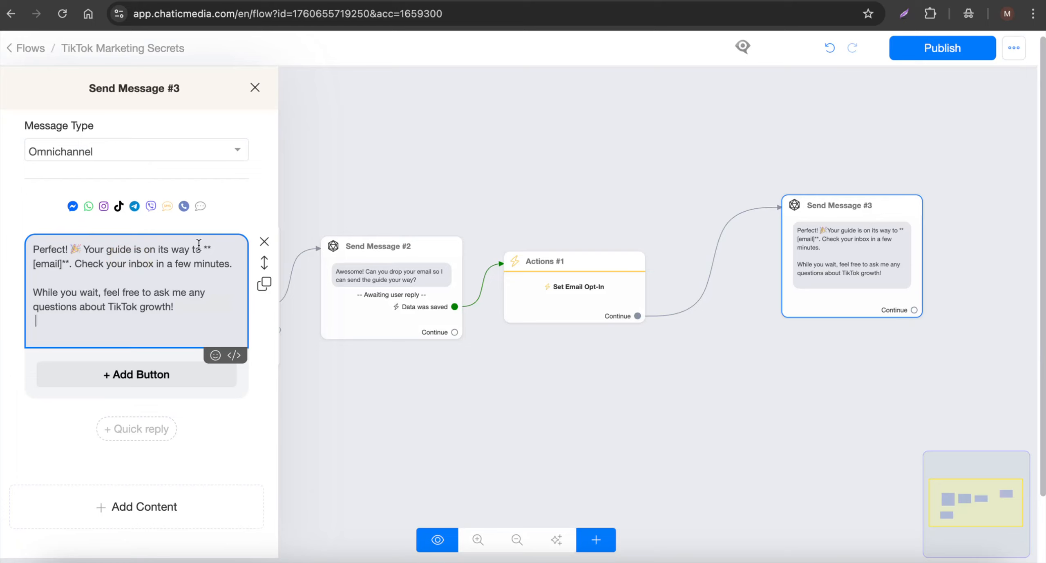
- Delete the "**[email]**" placeholder and its asterisks from the confirmation message text
drag(63, 266, 21, 263)
key(BackSpace)
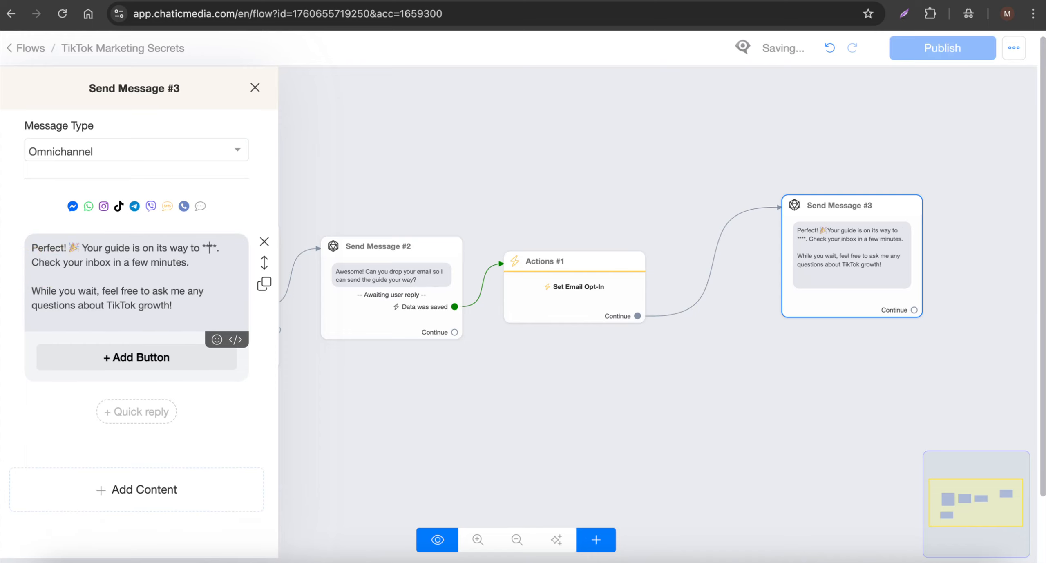
click(212, 250)
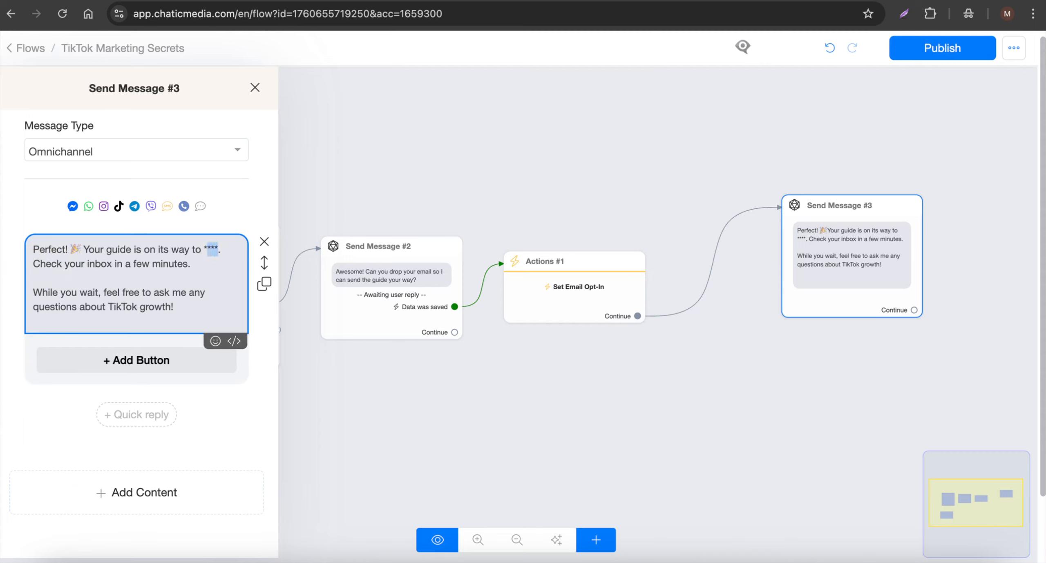
key(BackSpace)
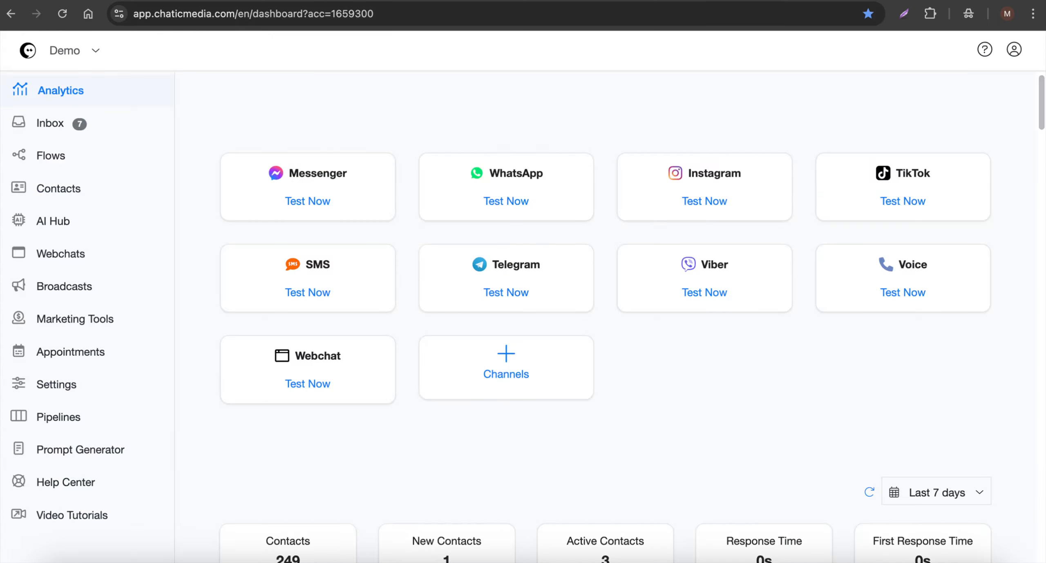
- Read the Clickable Links limitation in the Help Center's TikTok Automation article
click(61, 482)
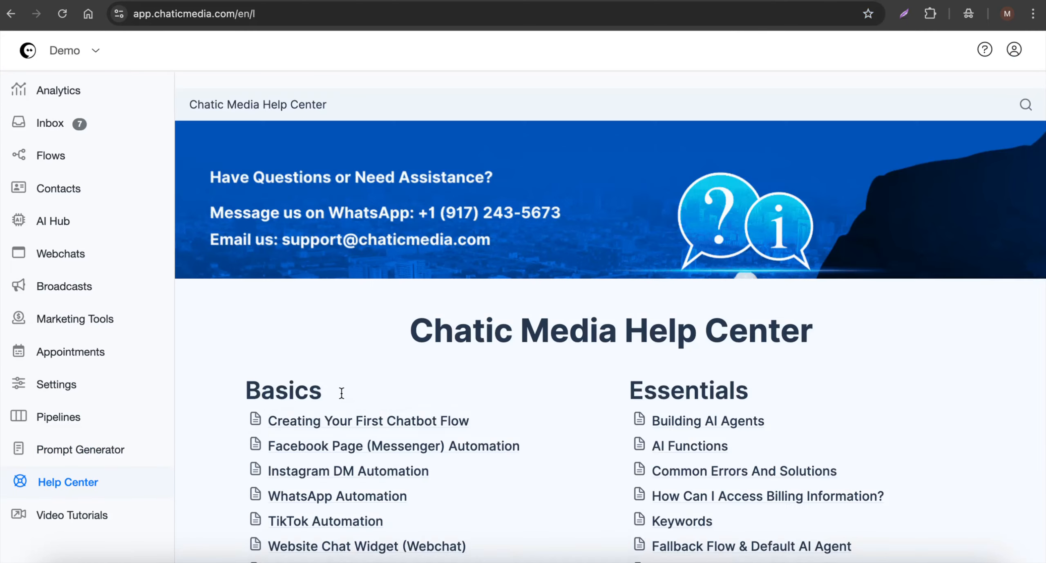
scroll(341, 391, down, 3)
click(324, 381)
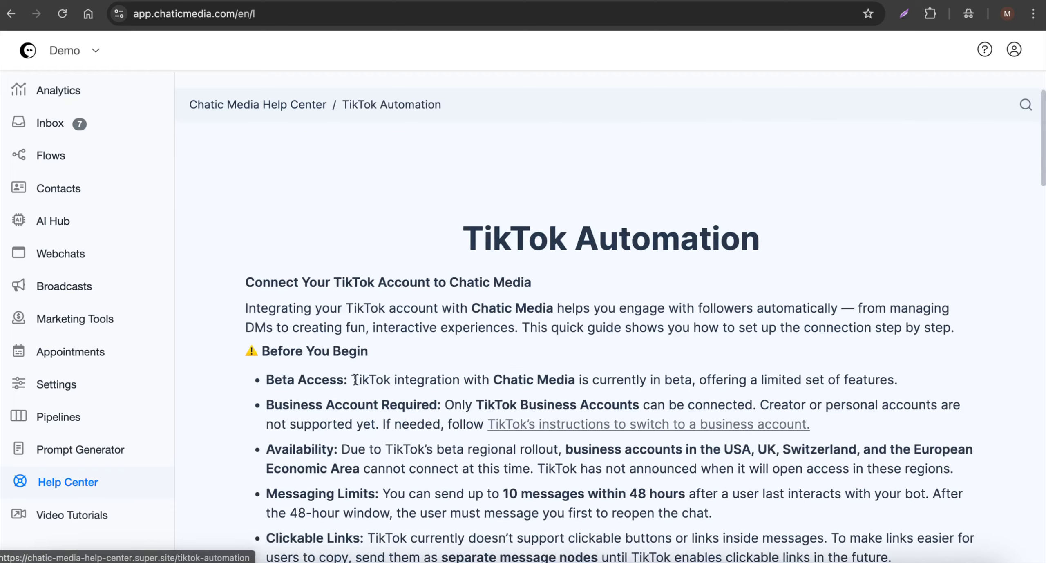
scroll(357, 379, down, 4)
scroll(356, 379, down, 3)
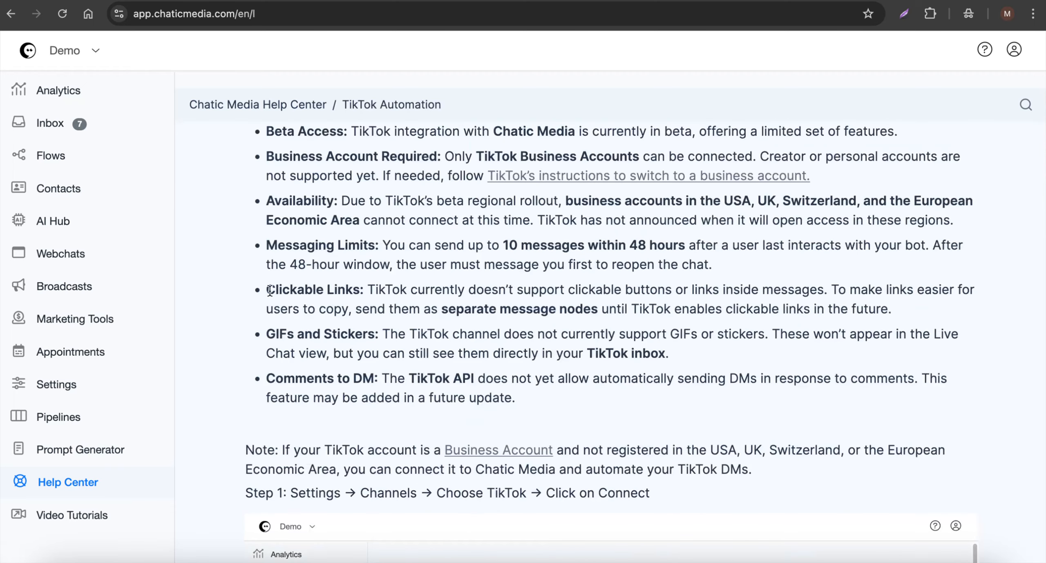
drag(270, 290, 334, 291)
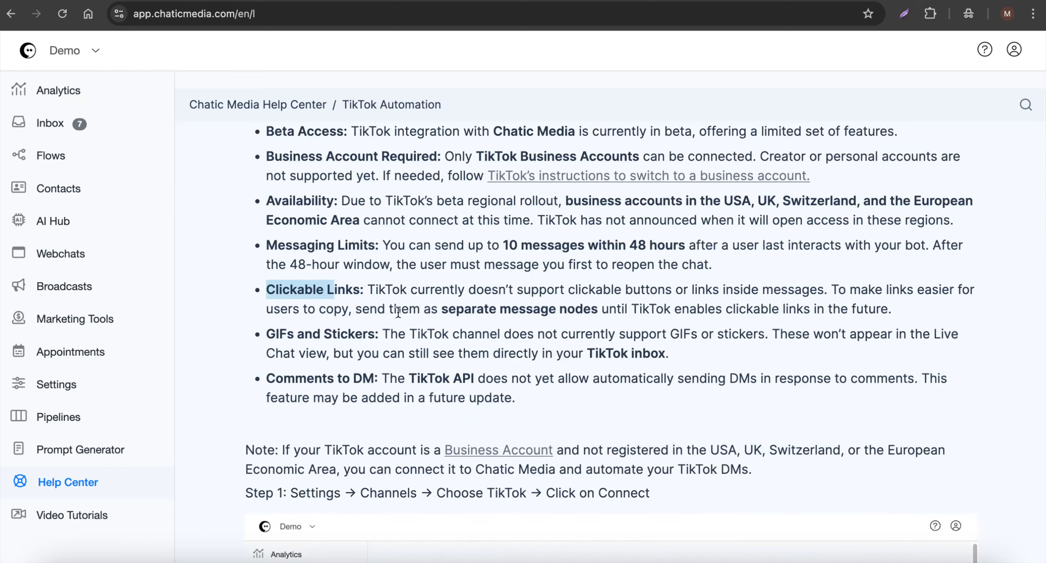
drag(436, 309, 661, 316)
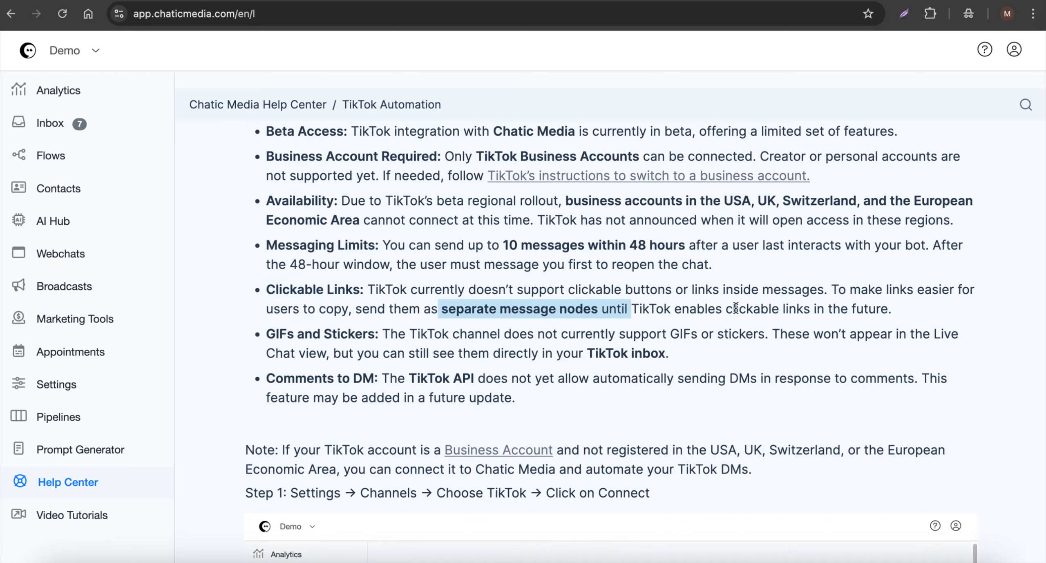
drag(893, 310, 681, 311)
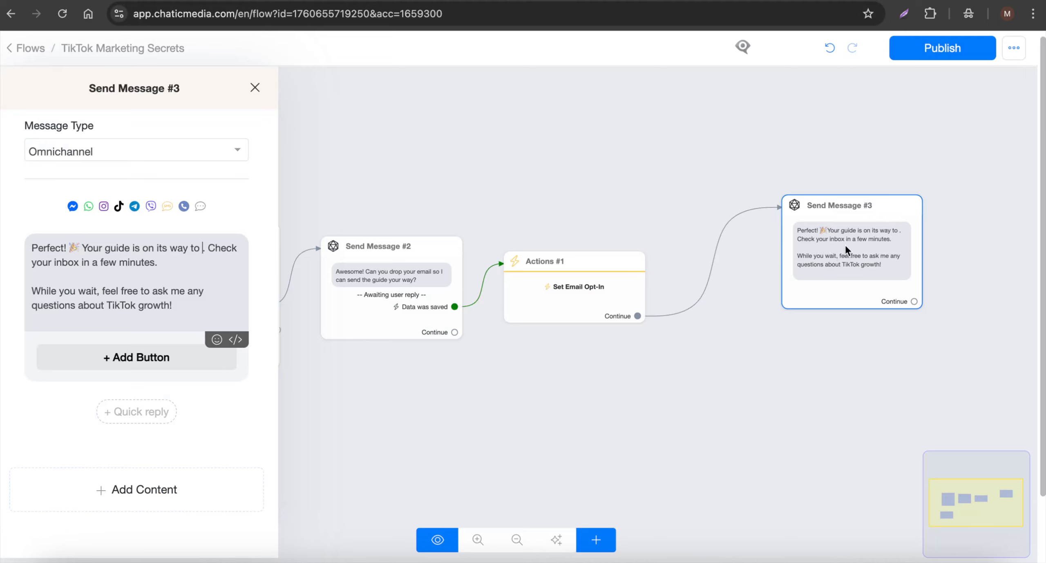
click(166, 489)
click(46, 143)
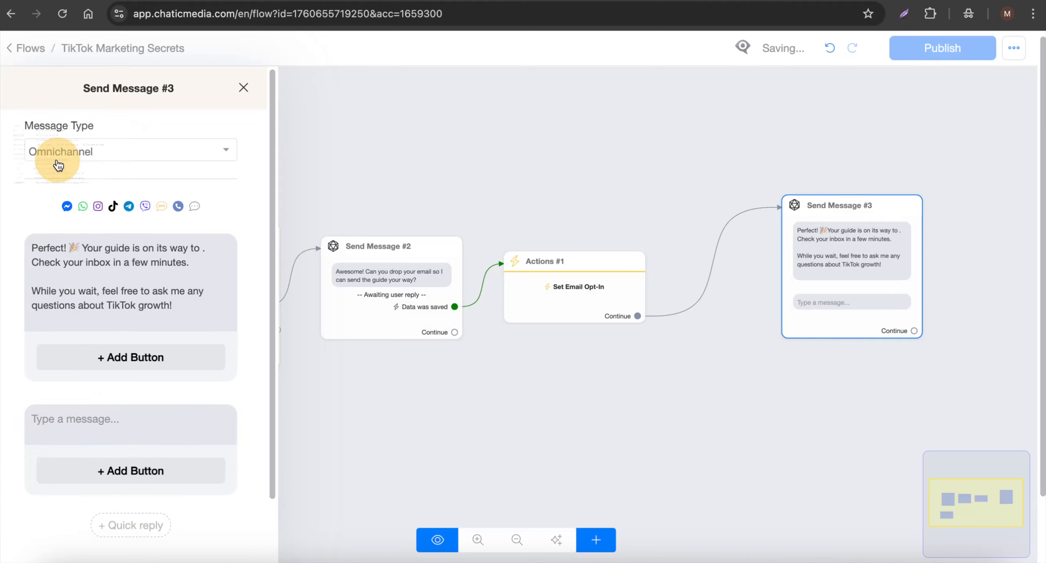
click(75, 420)
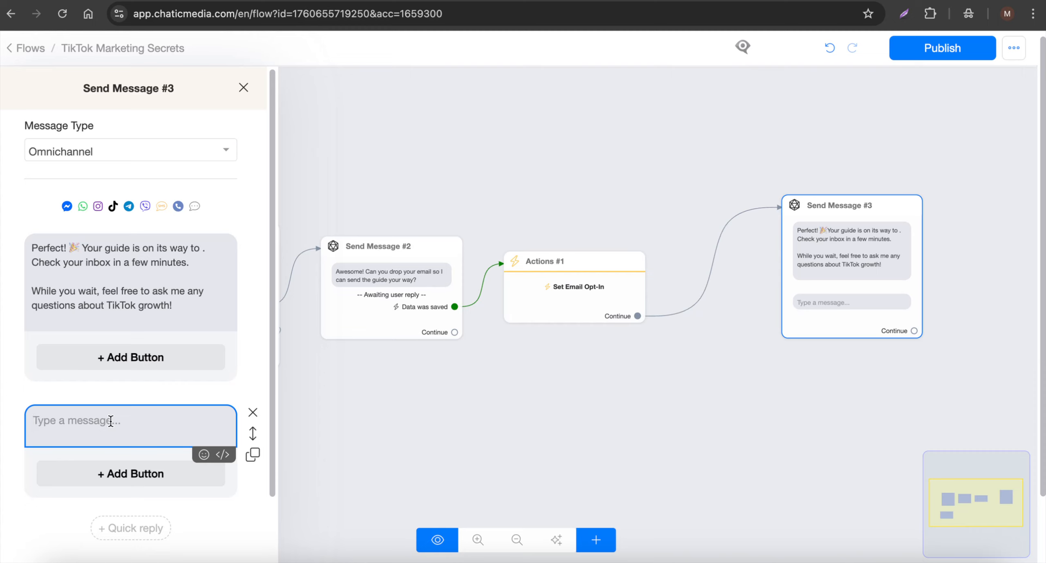
click(252, 412)
- Insert the Email variable {{email}} into the confirmation message after "Your guide is on its way to"
click(78, 247)
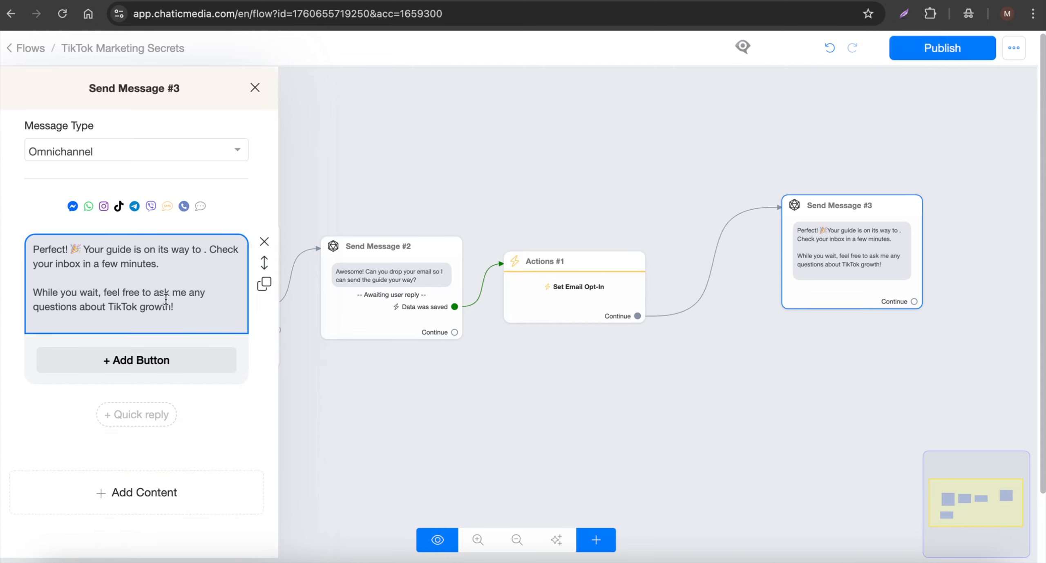
click(200, 250)
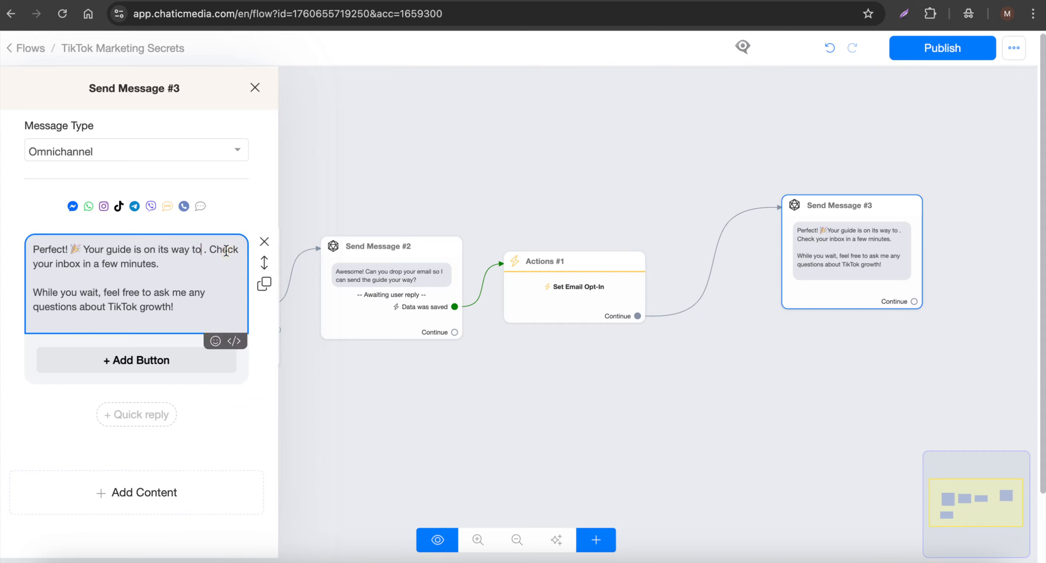
text({)
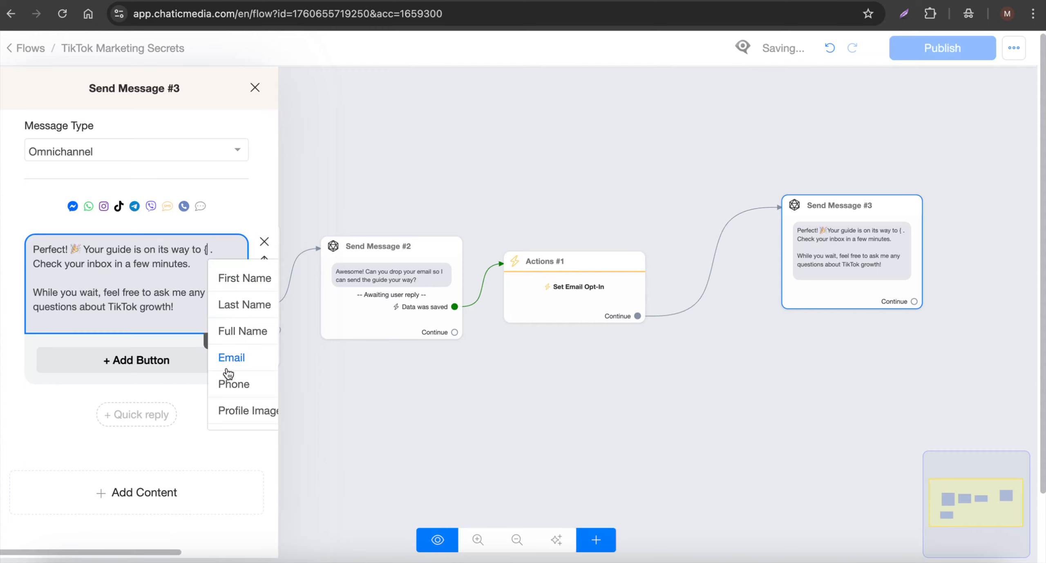
click(236, 368)
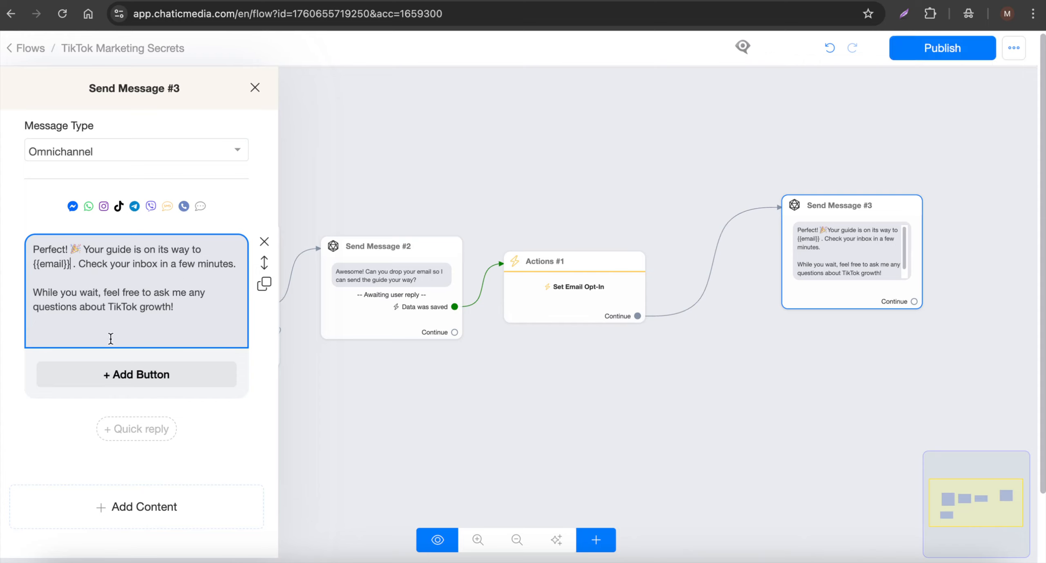
- Close the confirmation message's editor and move its step closer to the Set Email Opt-In action on the canvas
click(488, 225)
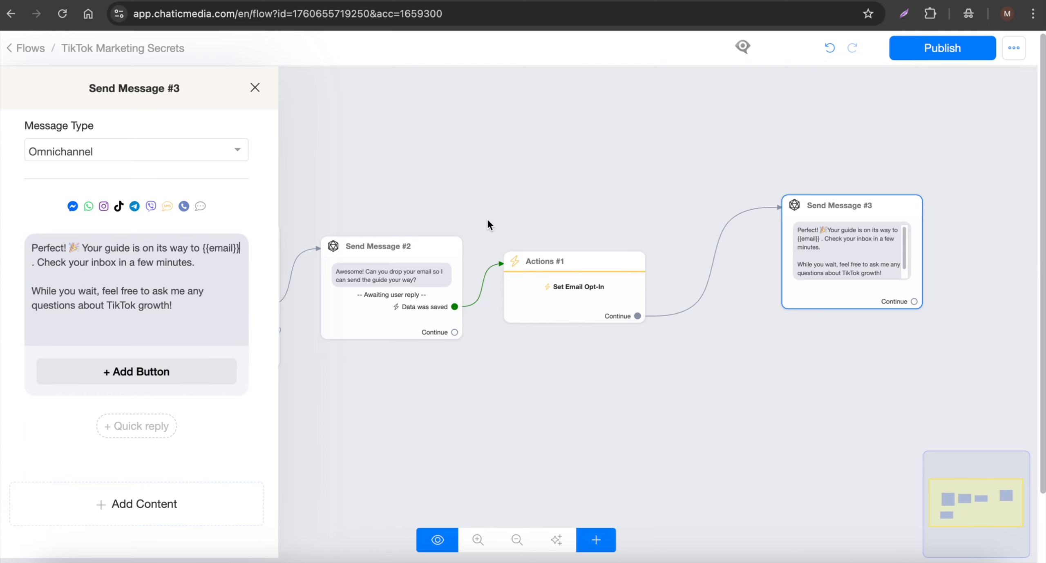
drag(834, 378, 604, 410)
drag(610, 316, 525, 355)
- Add a Send Email step and connect the confirmation message's Continue output to it
click(590, 539)
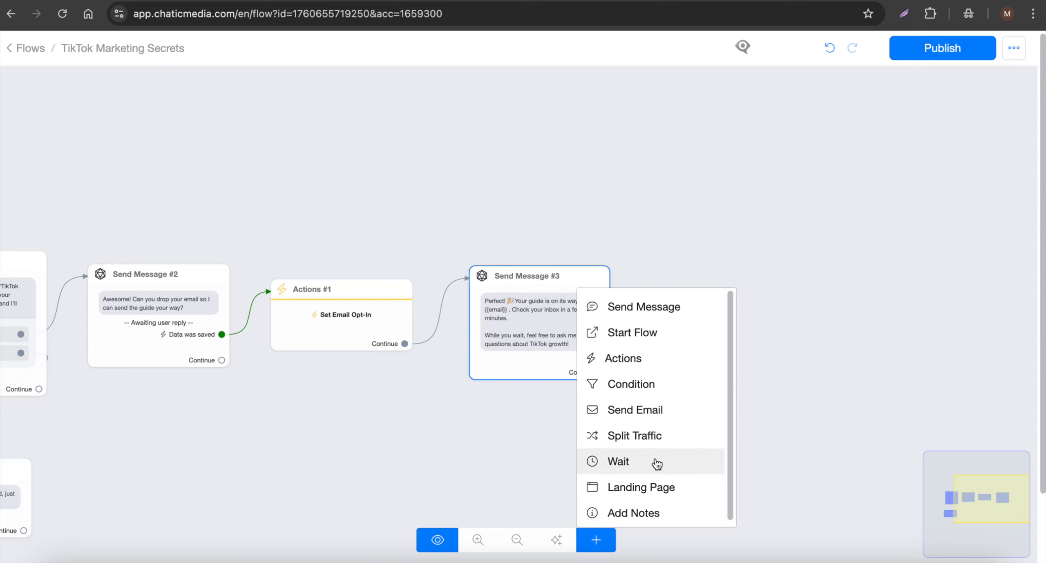
click(645, 415)
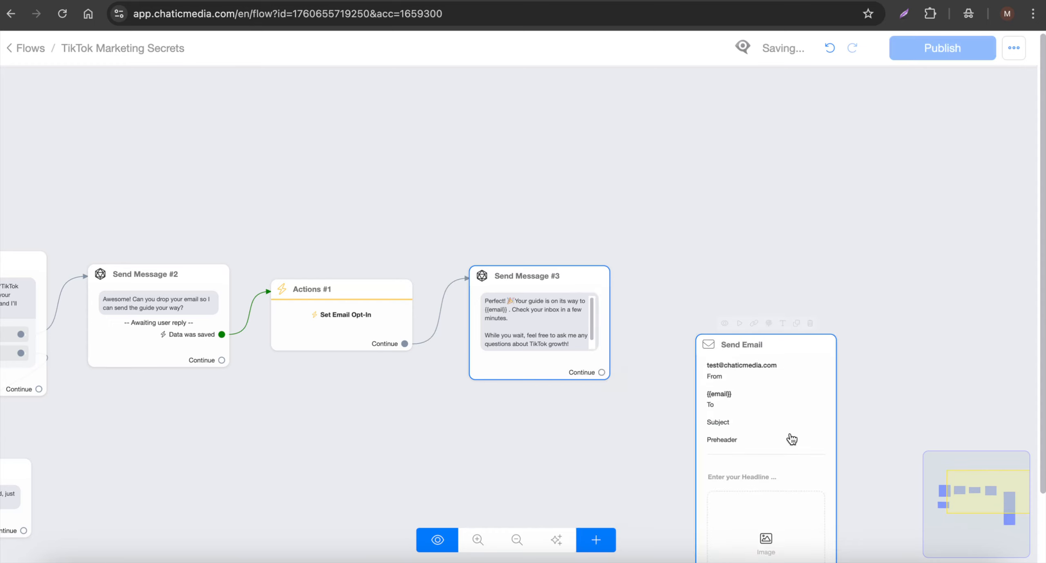
click(718, 259)
drag(602, 372, 763, 233)
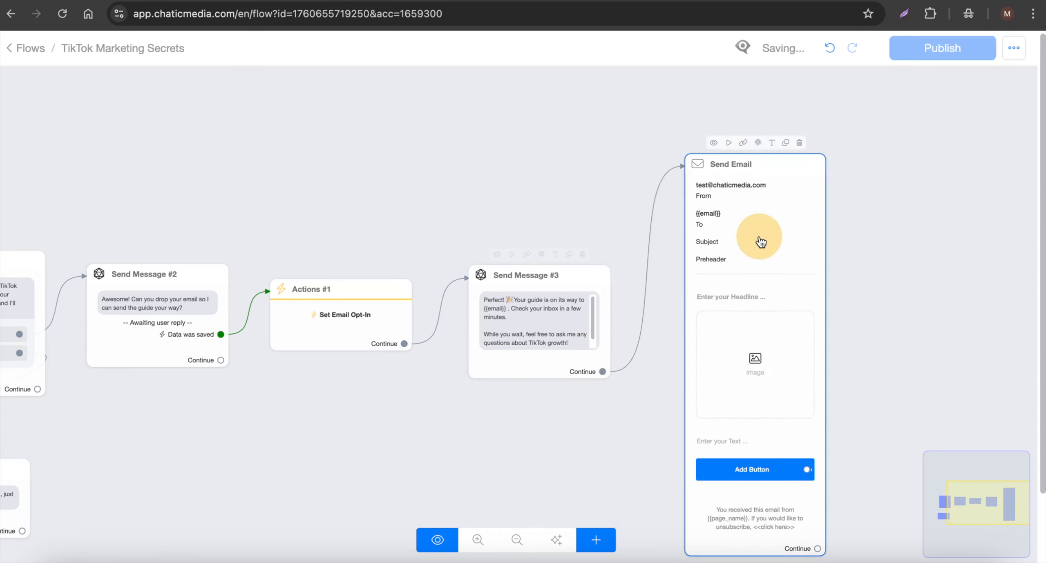
- Open the Send Email step and review its From and To fields
click(759, 239)
drag(171, 225, 10, 224)
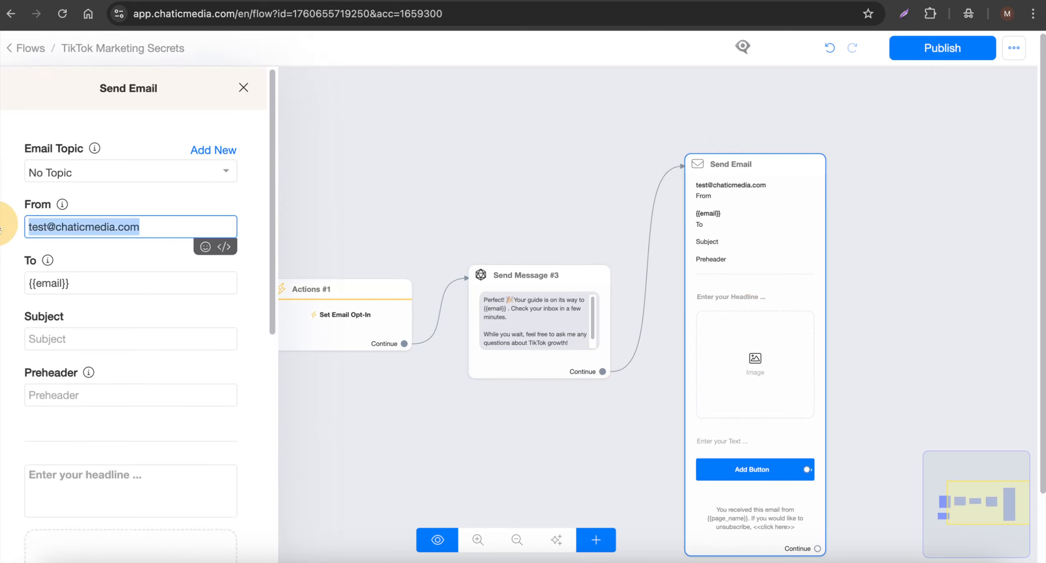
drag(91, 284, 9, 281)
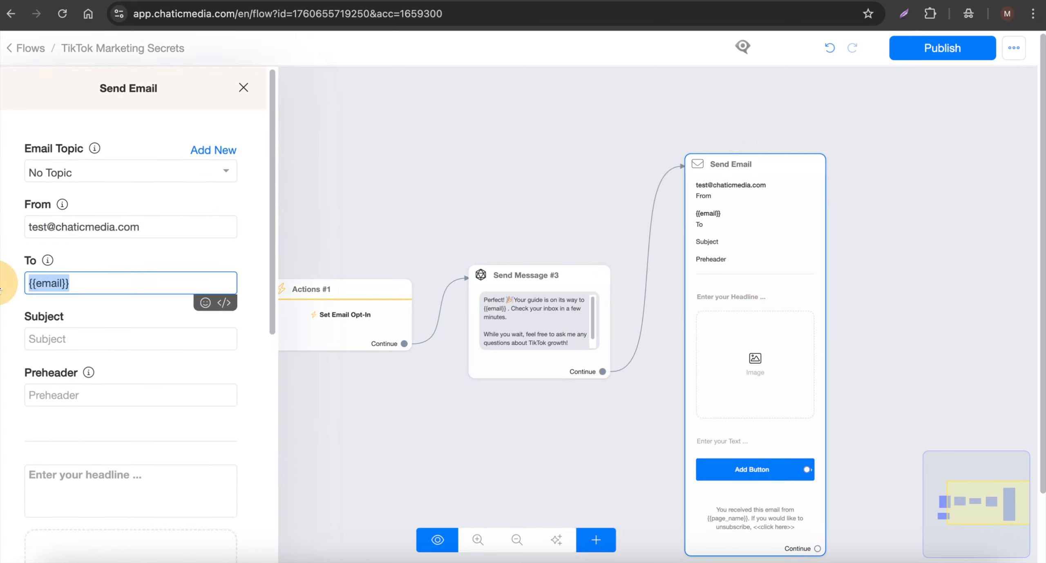
- Copy the Step 4 subject "Your Free Guide: TikTok Marketing Secrets 🚀" from the Google Docs script
click(454, 1)
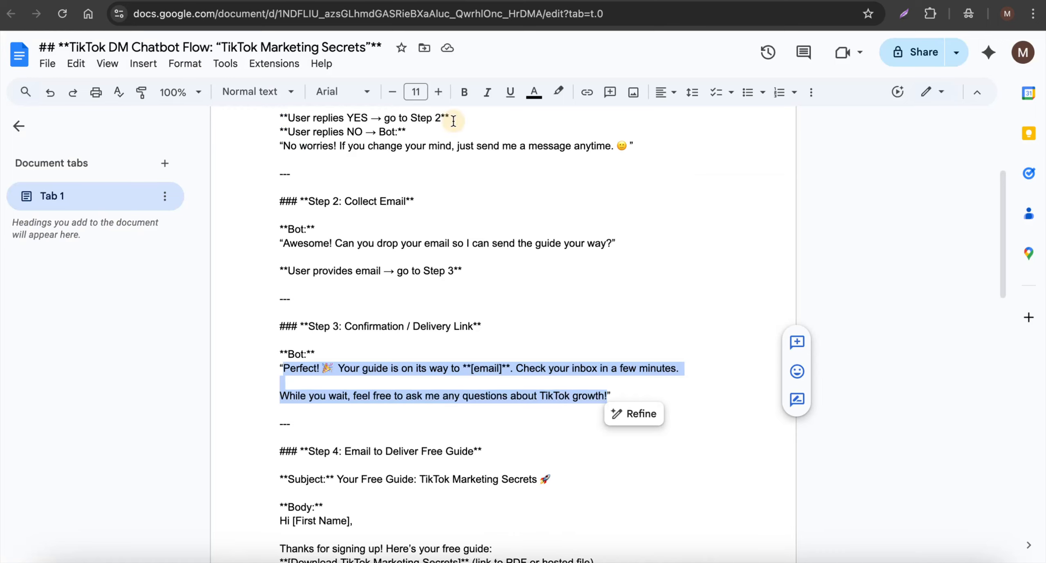
scroll(358, 364, down, 3)
drag(336, 341, 556, 342)
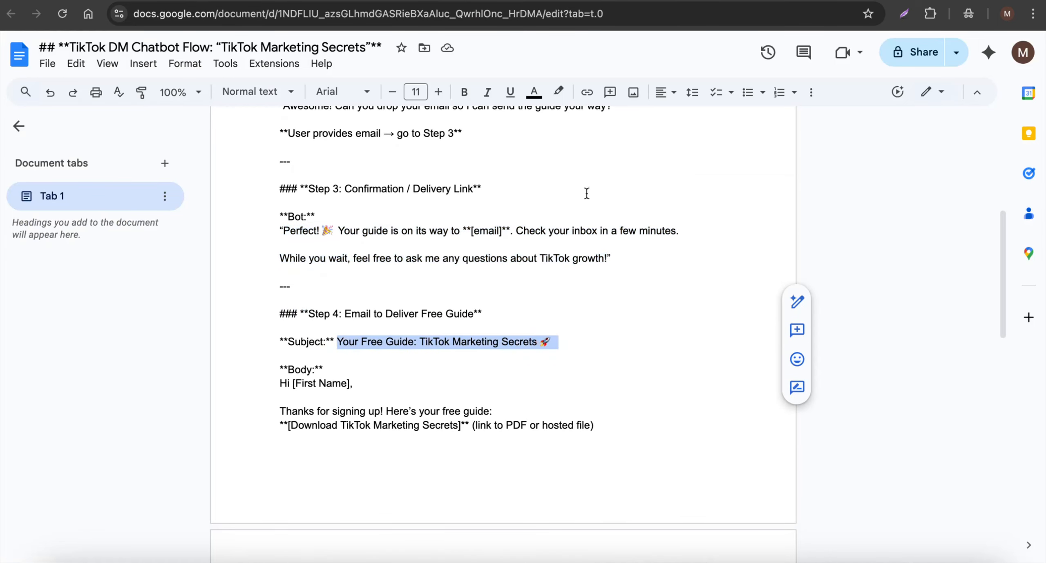
- Paste the copied "Your Free Guide: TikTok Marketing Secrets 🚀" line into the email's subject and preheader
key(ctrl+c)
click(577, 1)
click(77, 341)
key(ctrl+v)
click(92, 398)
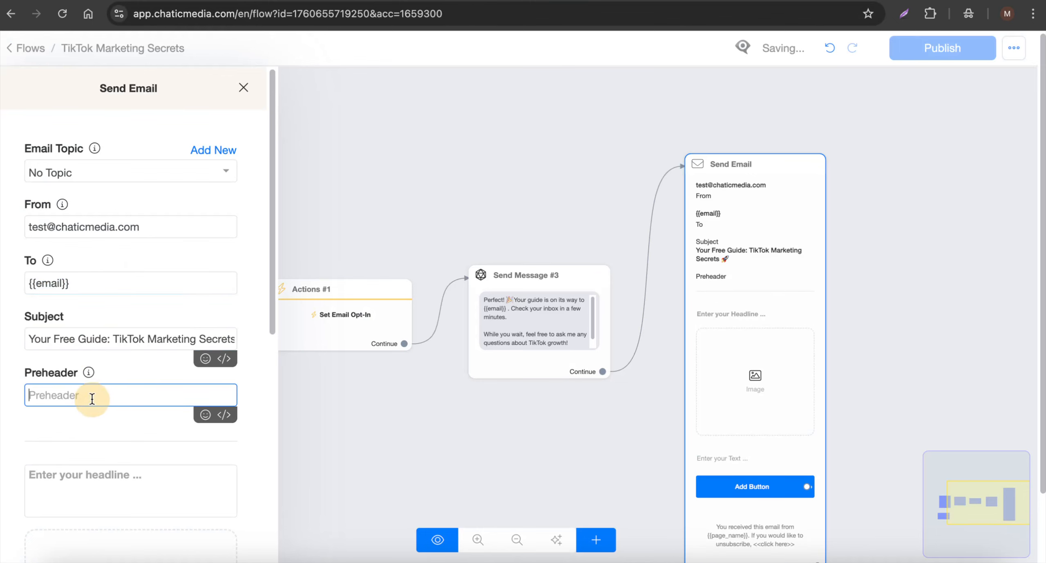
key(ctrl+v)
- Paste the script's Step 4 body, with the greeting "Hi there,", into the email's headline and text blocks and remove the image block
click(456, 1)
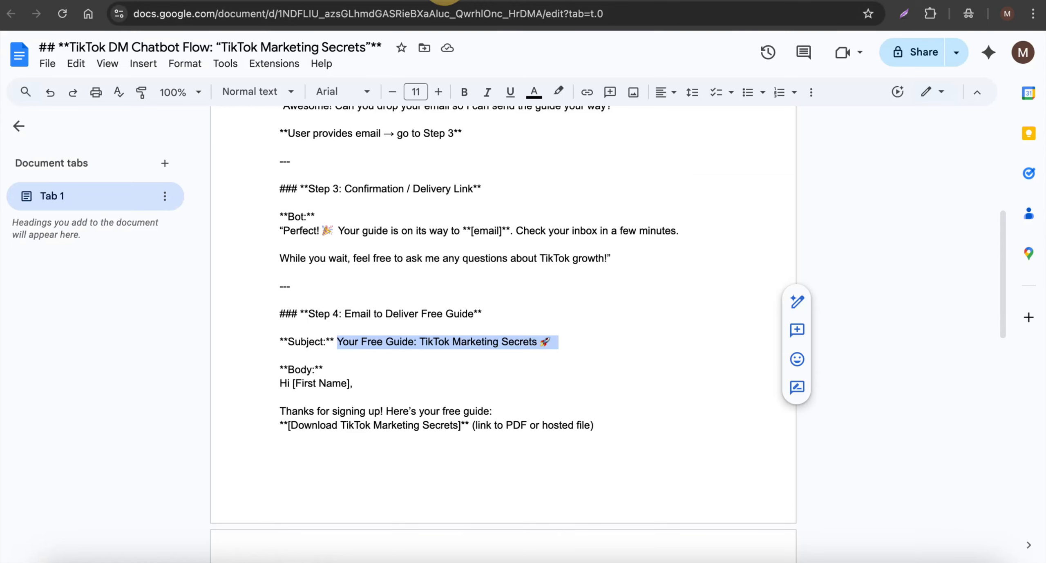
scroll(286, 333, down, 1)
scroll(289, 279, down, 4)
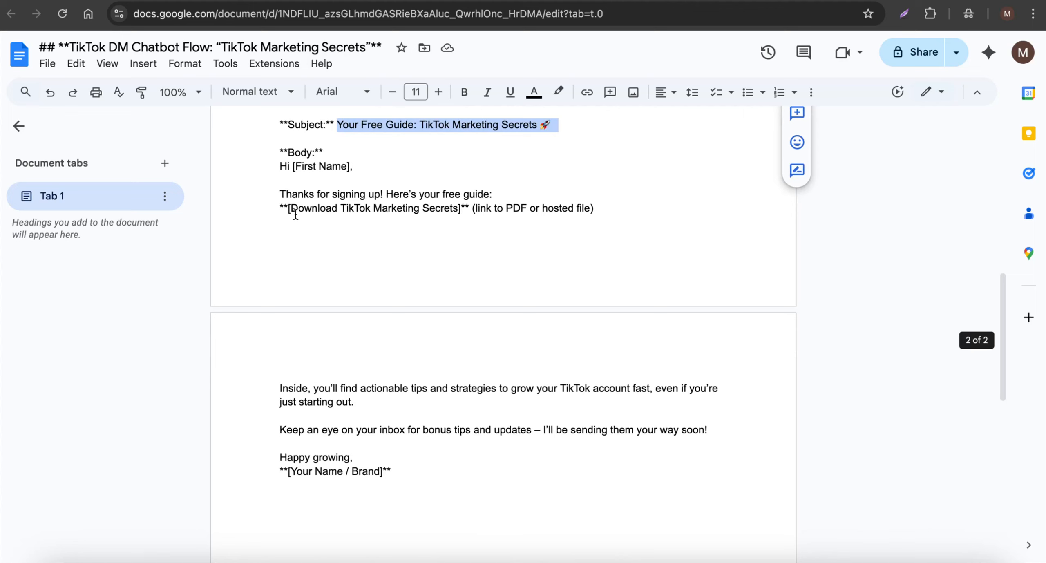
drag(280, 166, 574, 428)
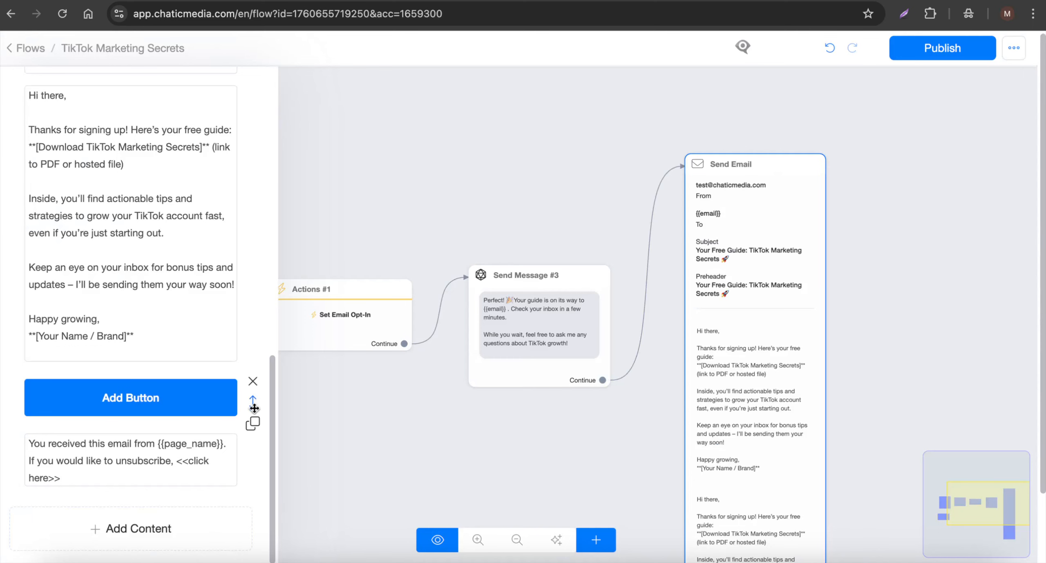
drag(252, 402, 240, 248)
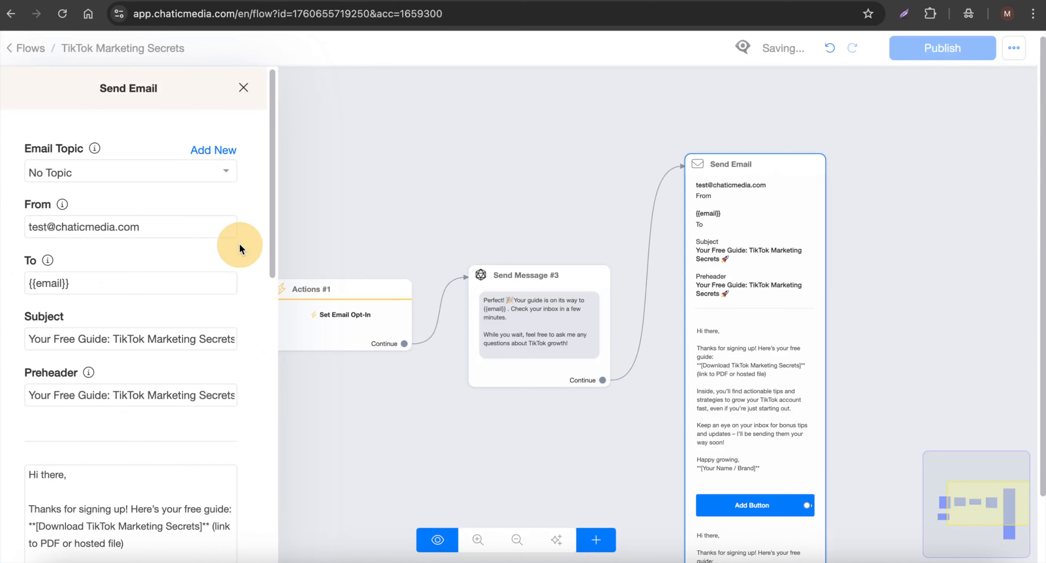
- Delete everything before "Keep an eye on your inbox" from the lower text block, and everything from that line on from the upper block
scroll(123, 388, down, 10)
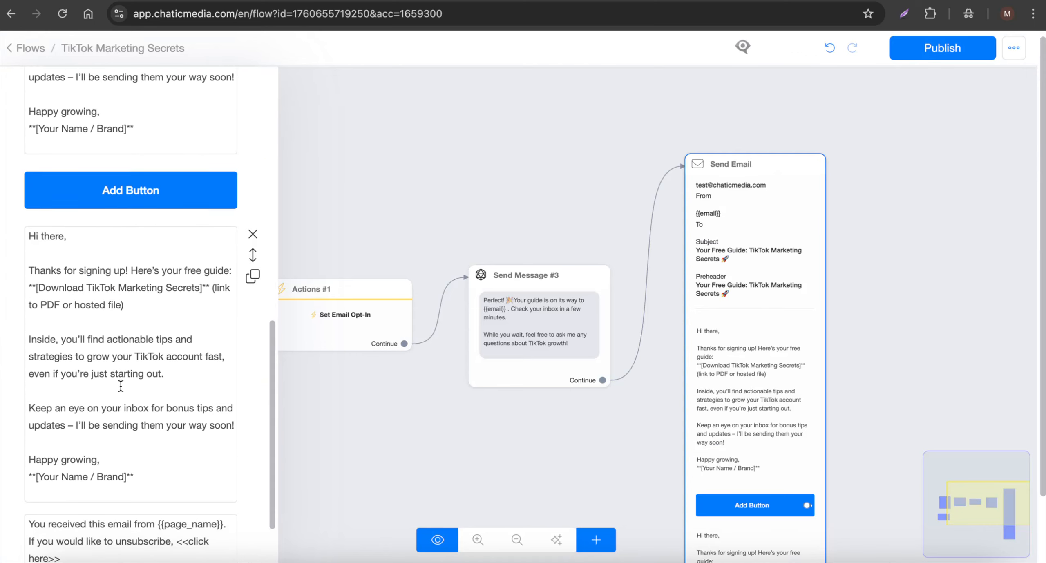
drag(186, 370, 2, 204)
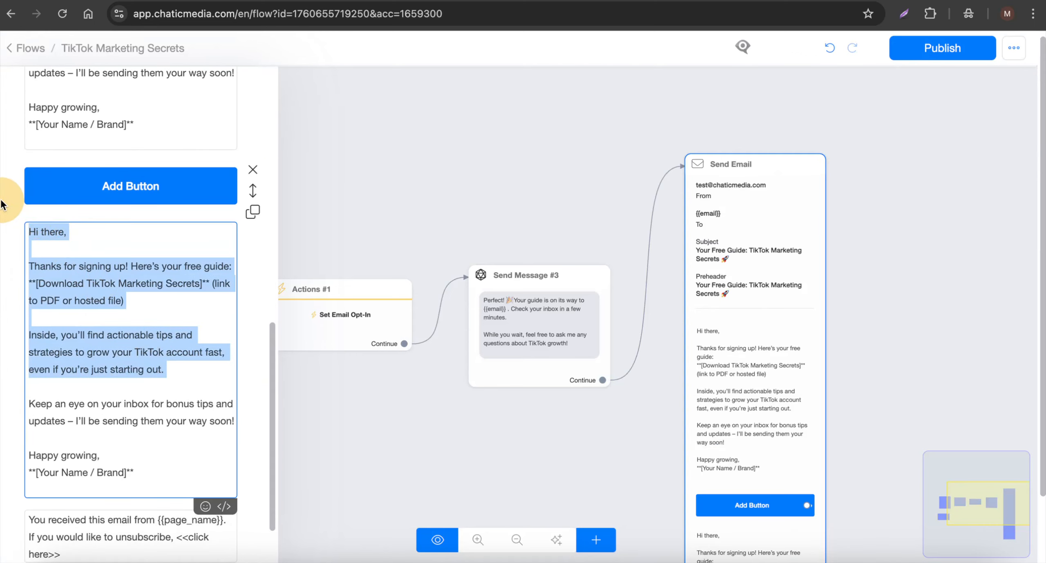
key(Delete)
key(Delete)
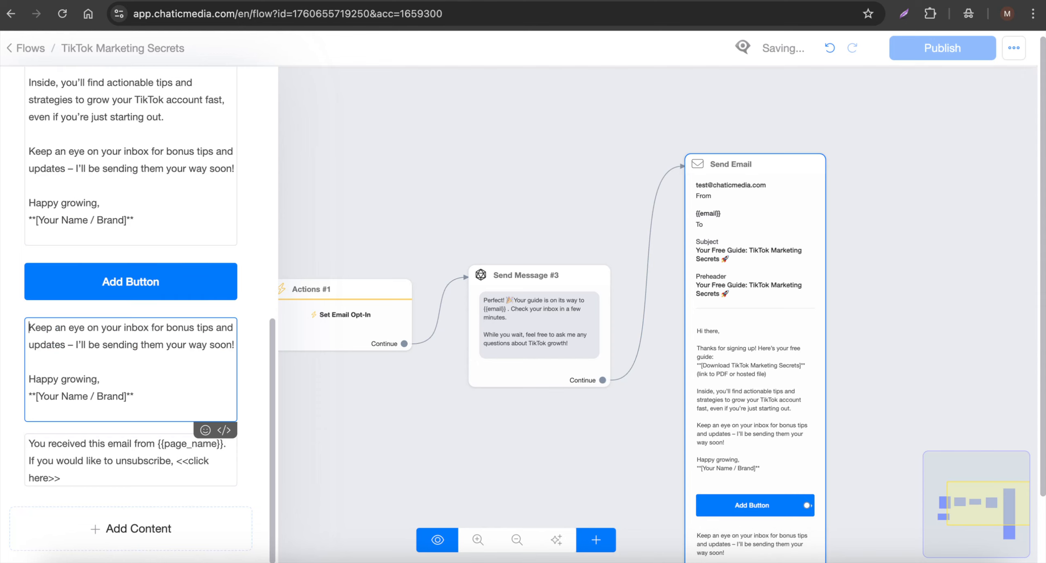
drag(27, 149, 137, 222)
key(BackSpace)
key(BackSpace)
key(BackSpace)
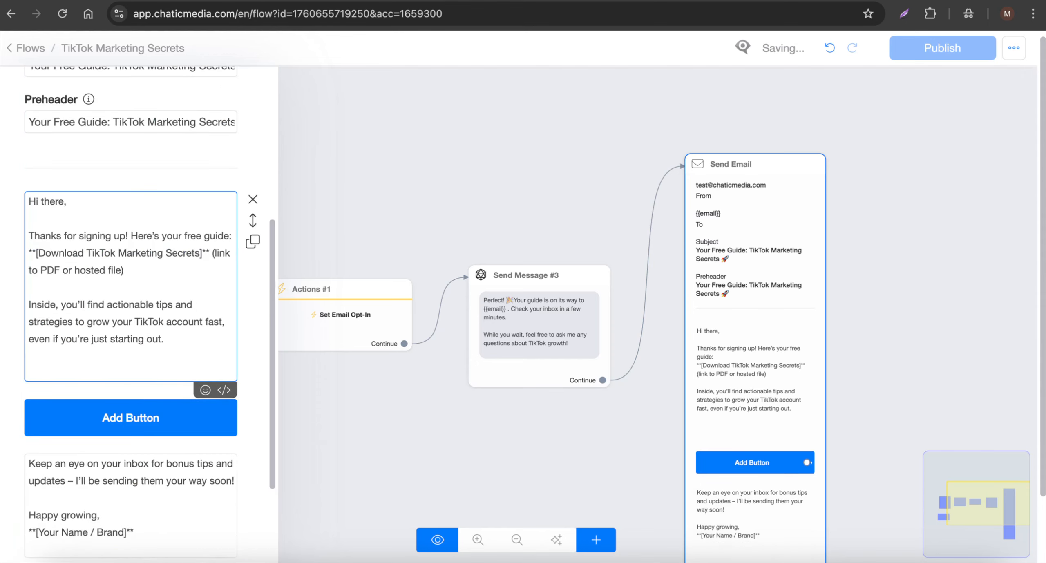
- Edit the email's button and set it to open a website
scroll(39, 407, down, 1)
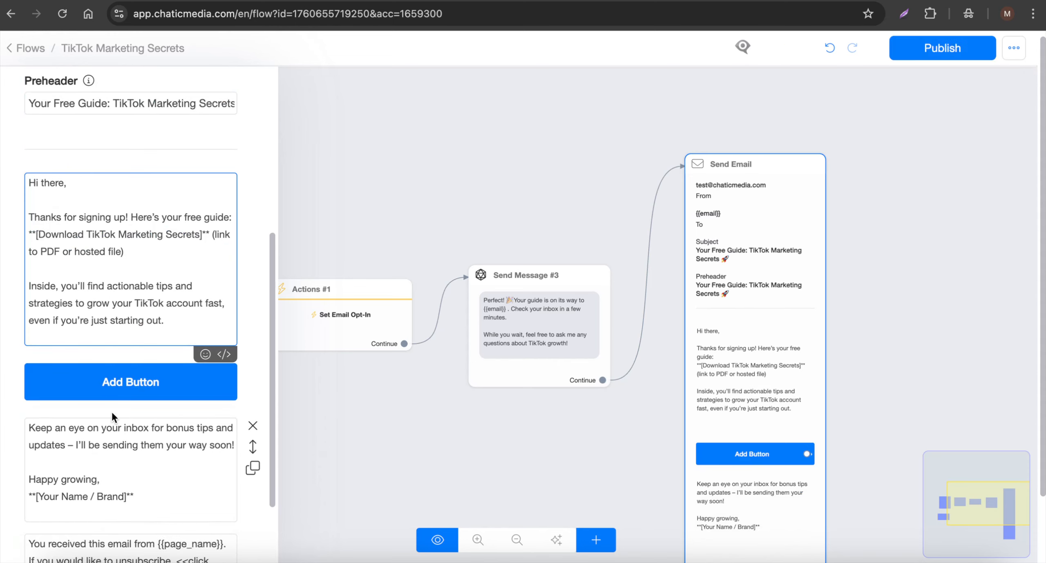
click(137, 376)
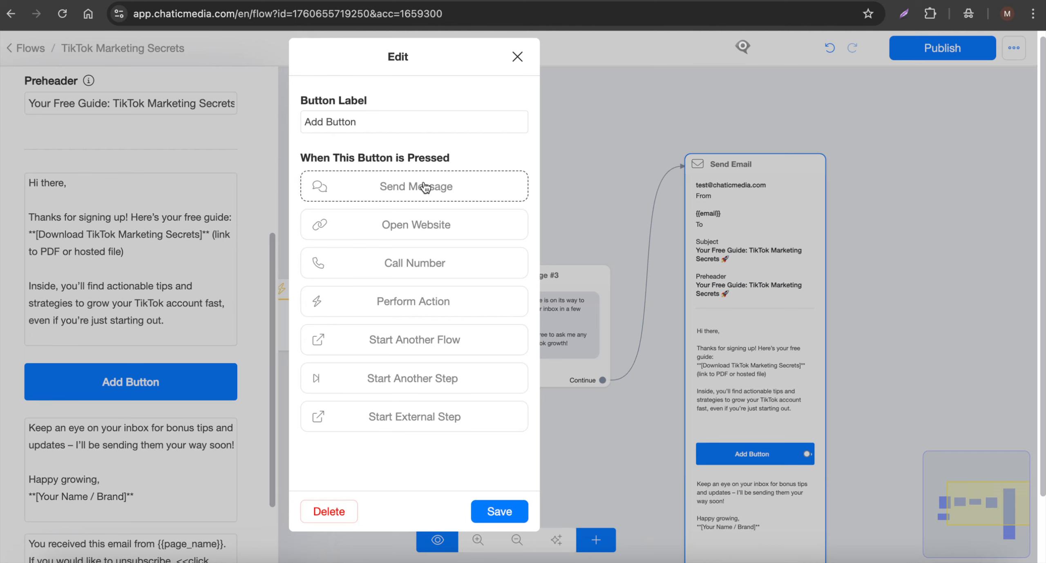
click(415, 231)
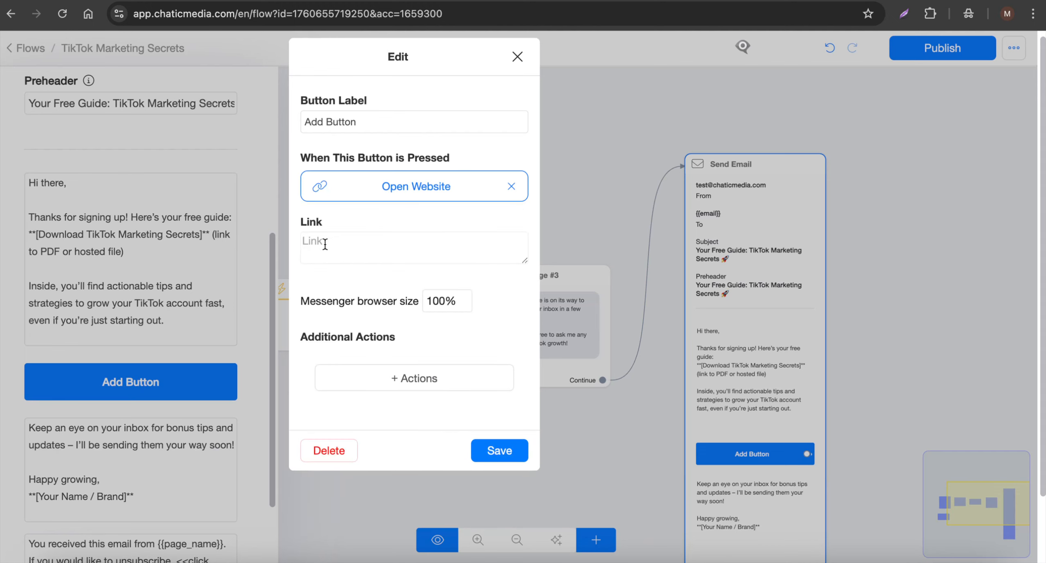
click(342, 242)
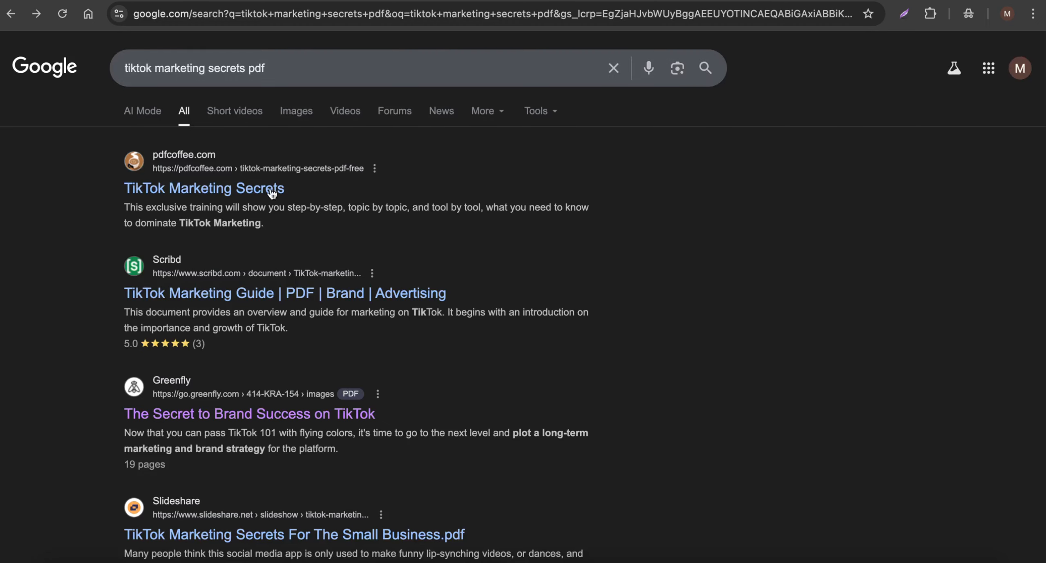
- Open Greenfly's PDF "The Secret to Brand Success on TikTok" from the Google results and paste its URL as the button's link
scroll(278, 225, down, 3)
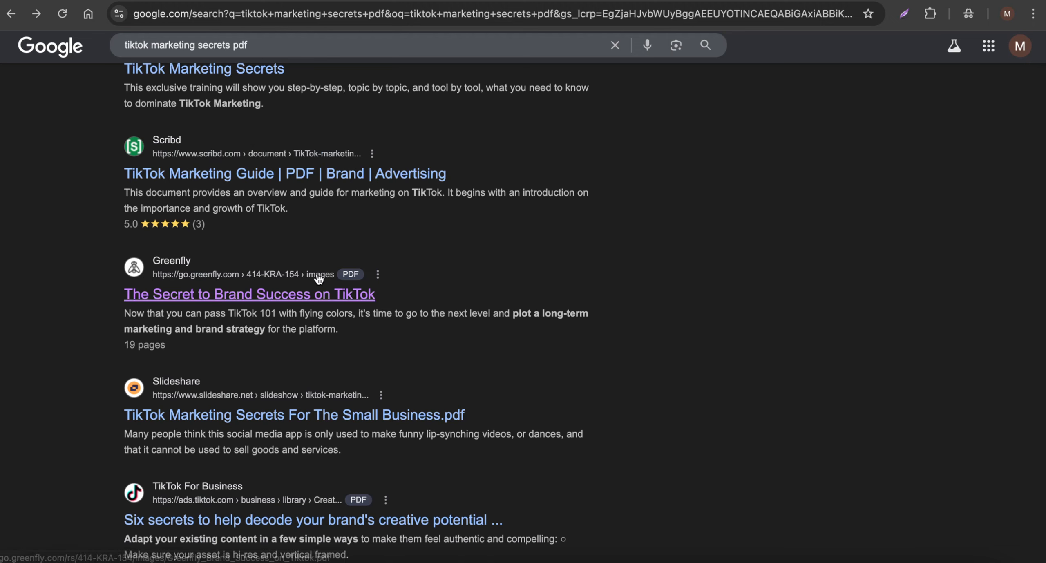
click(329, 293)
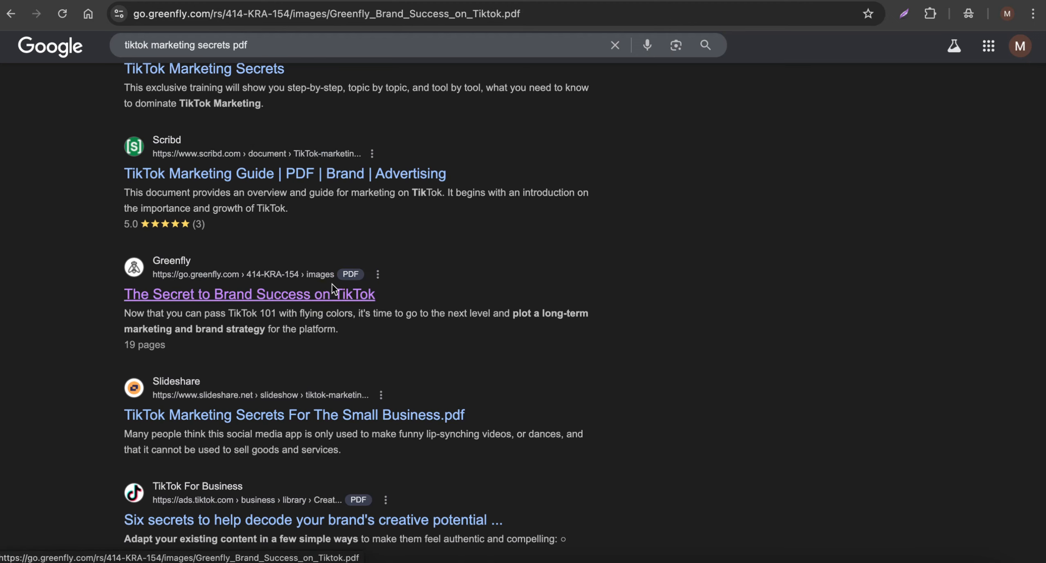
scroll(441, 302, down, 10)
scroll(460, 330, down, 5)
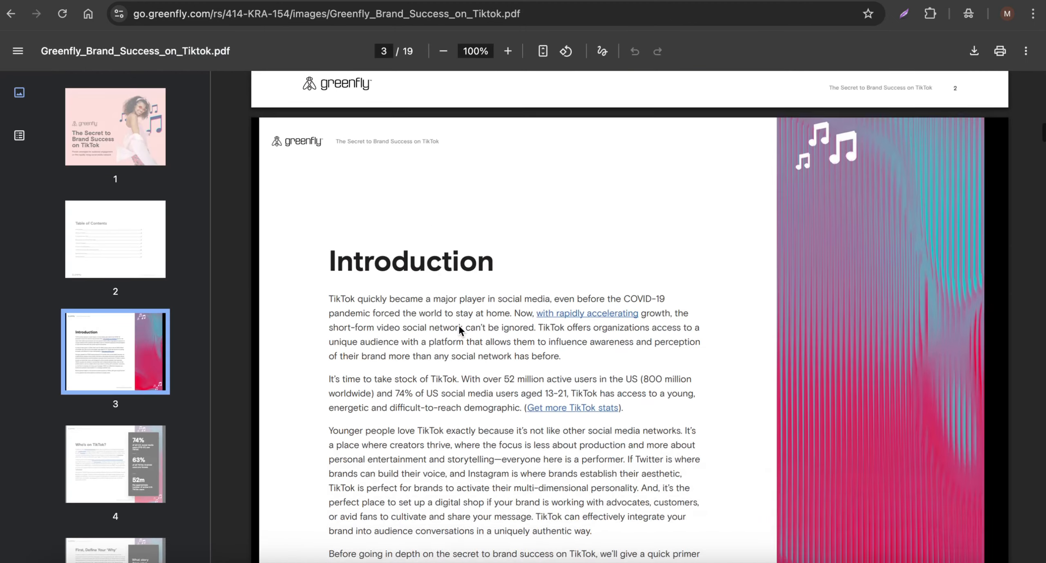
scroll(460, 330, up, 10)
click(409, 18)
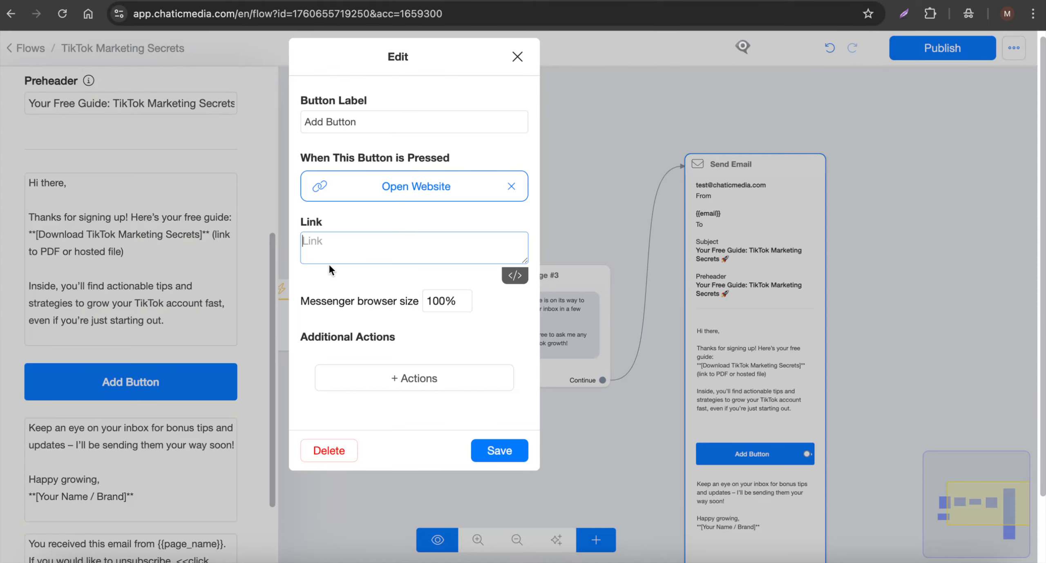
key(ctrl+v)
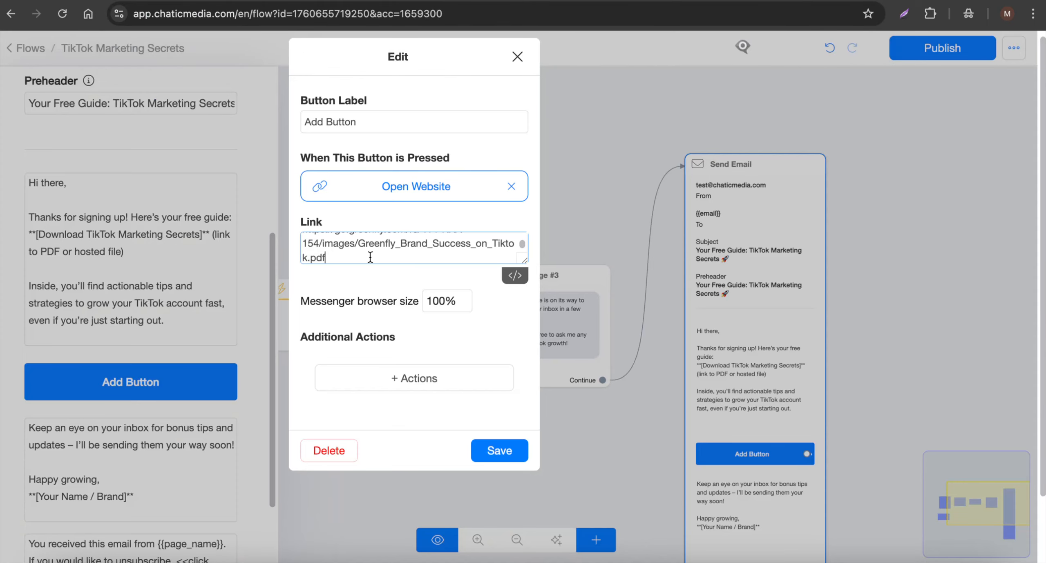
- Label the email's button "Download Now!" and save it
click(396, 120)
text(Do)
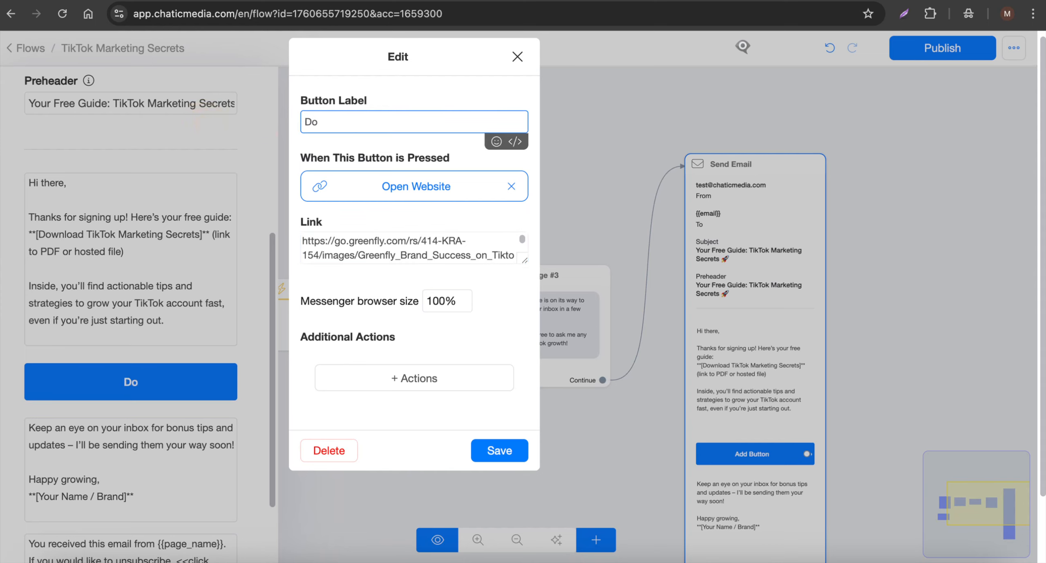
text(wnload Now!)
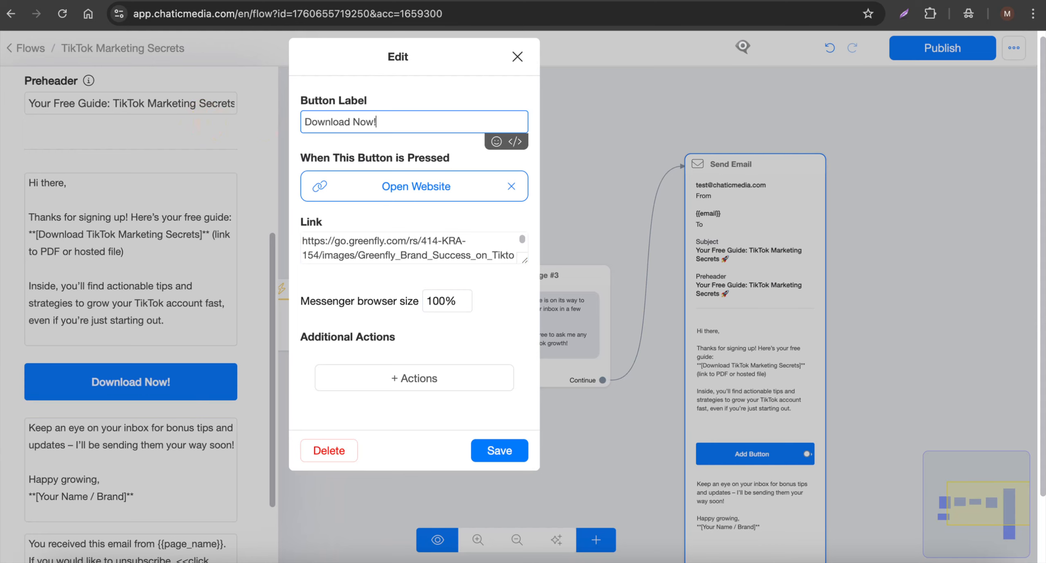
click(510, 454)
- Close the Send Email editor, check the email against the rest of the flow, and publish the flow
click(908, 315)
scroll(804, 378, up, 5)
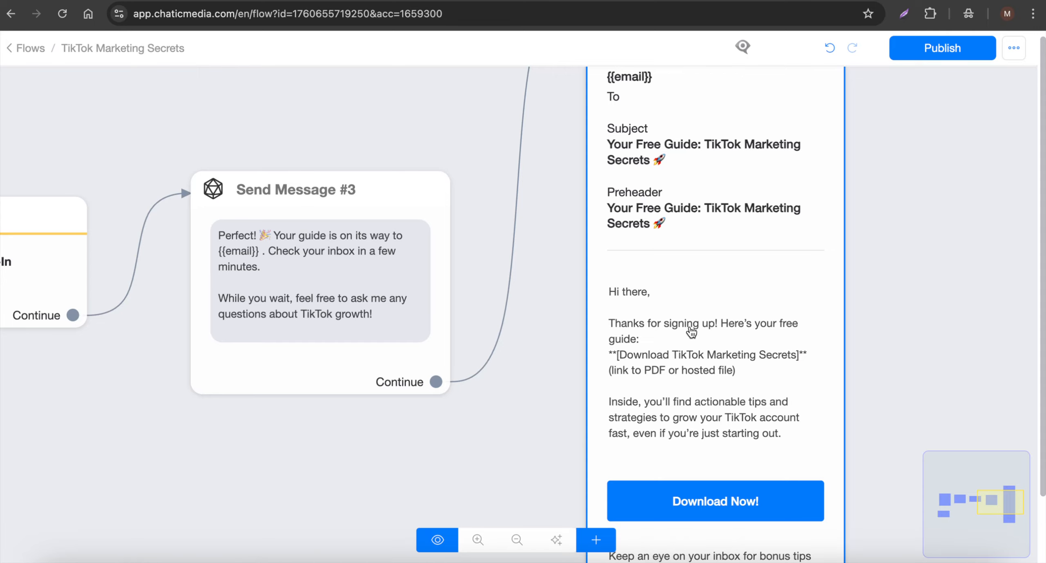
scroll(725, 270, down, 4)
scroll(726, 274, down, 3)
scroll(719, 266, up, 3)
click(390, 280)
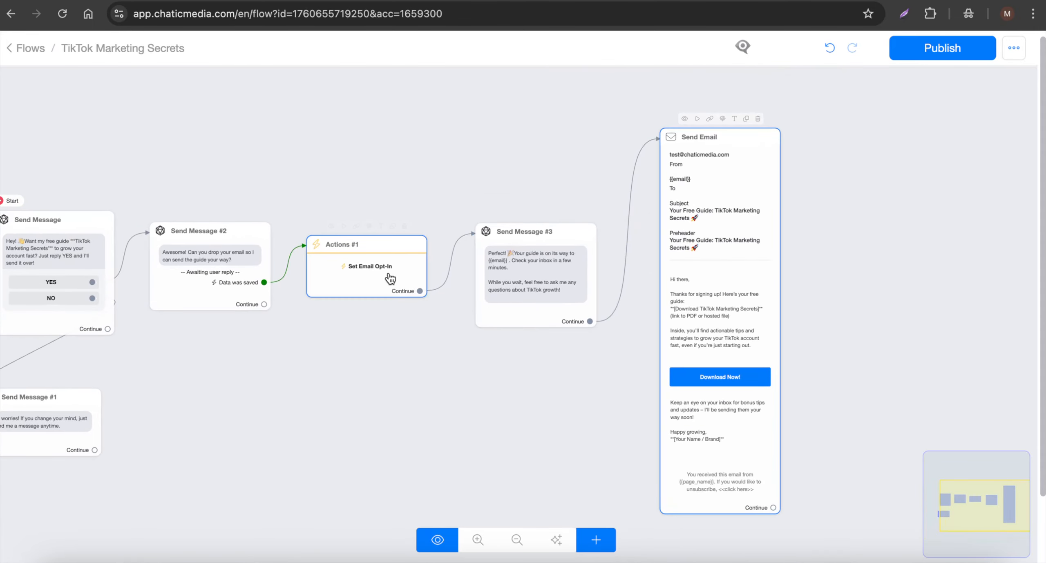
scroll(357, 282, up, 3)
scroll(482, 364, down, 5)
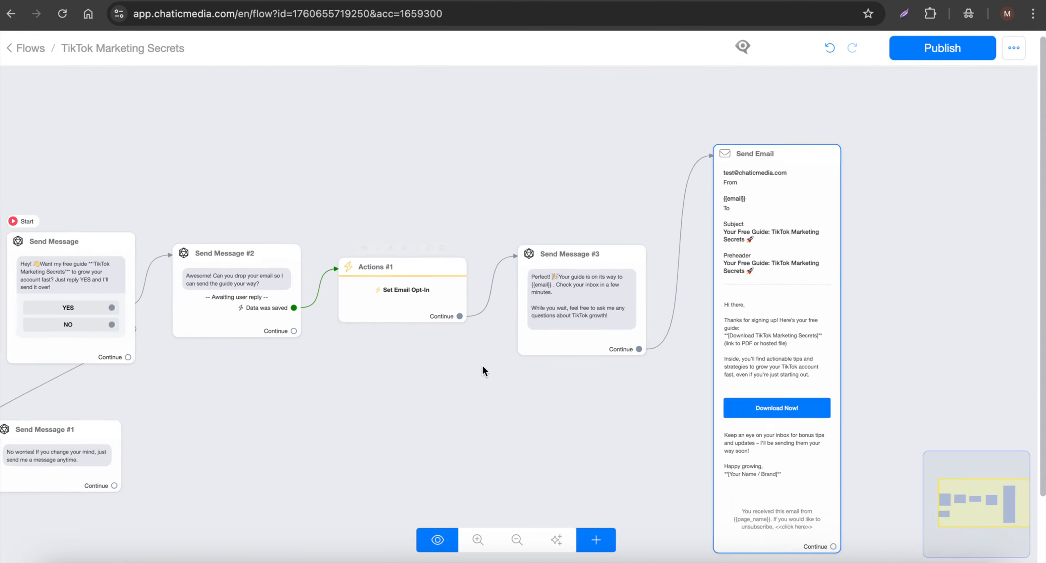
click(937, 55)
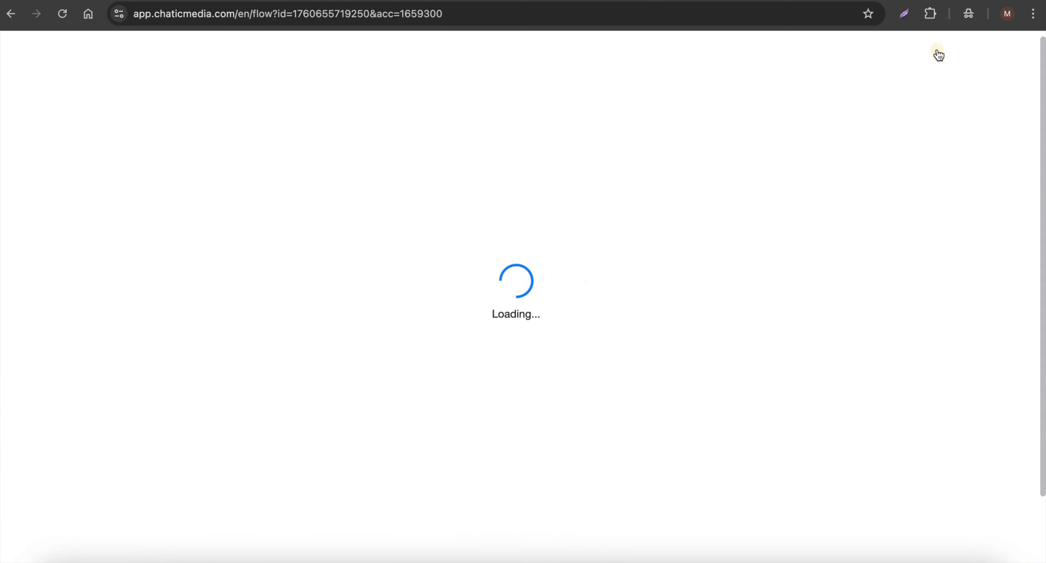
mouse_move(140, 273)
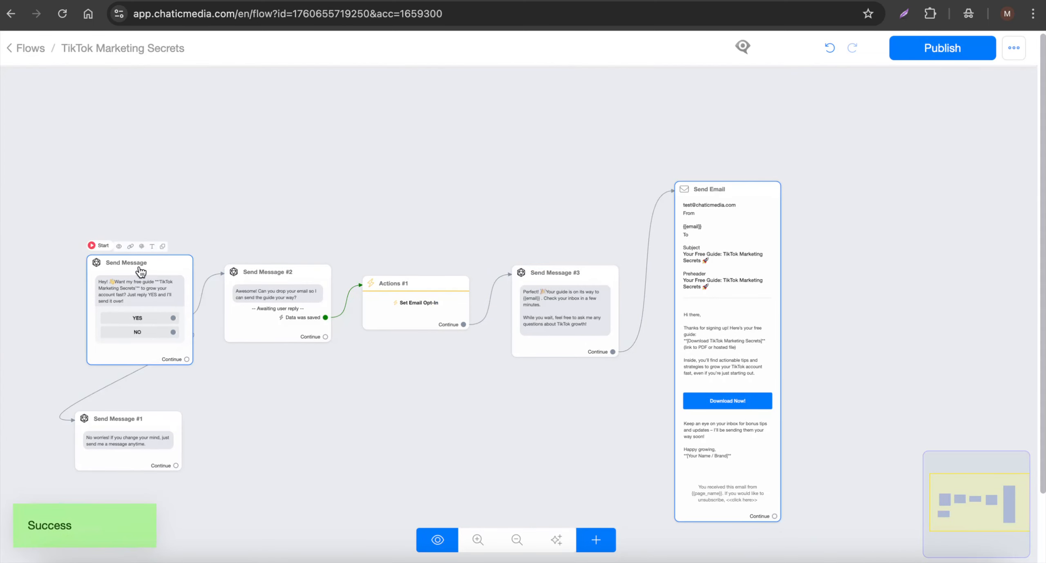
- Examine the published flow from the opening message through the email opt-in and confirmation message to the Send Email step
scroll(141, 273, up, 3)
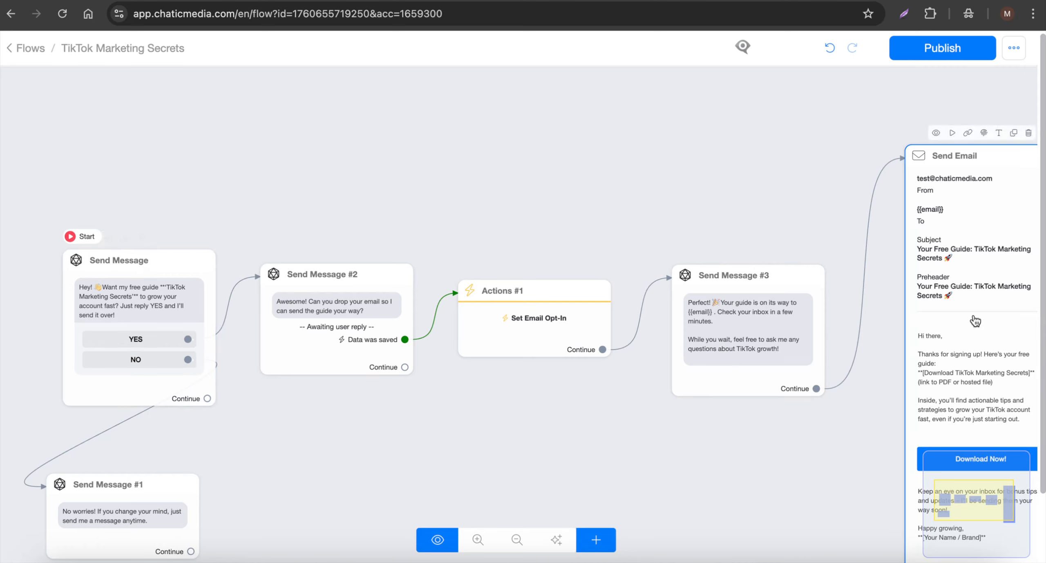
mouse_move(522, 296)
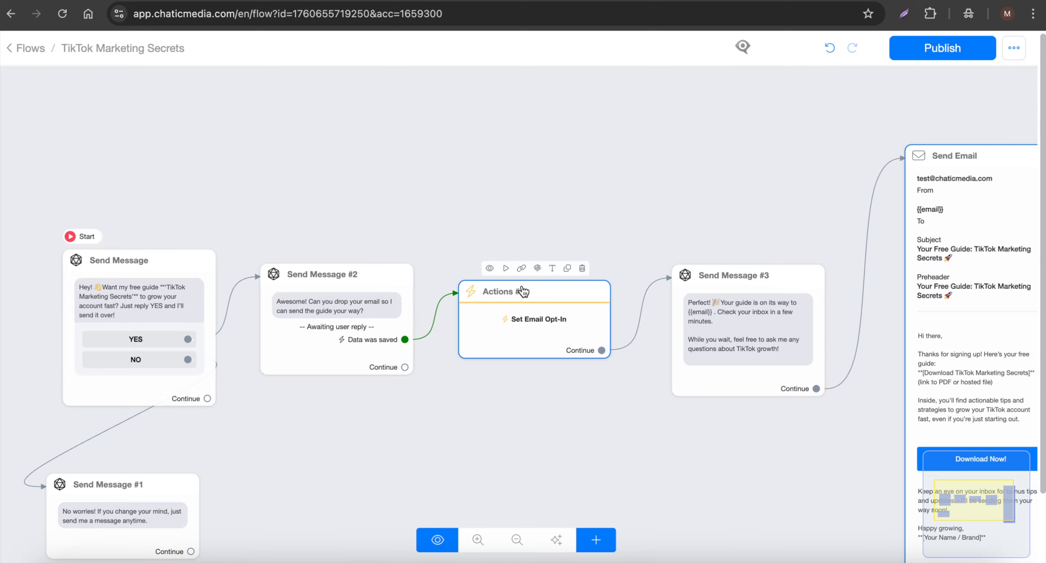
scroll(957, 310, right, 3)
scroll(992, 268, up, 5)
scroll(993, 267, down, 3)
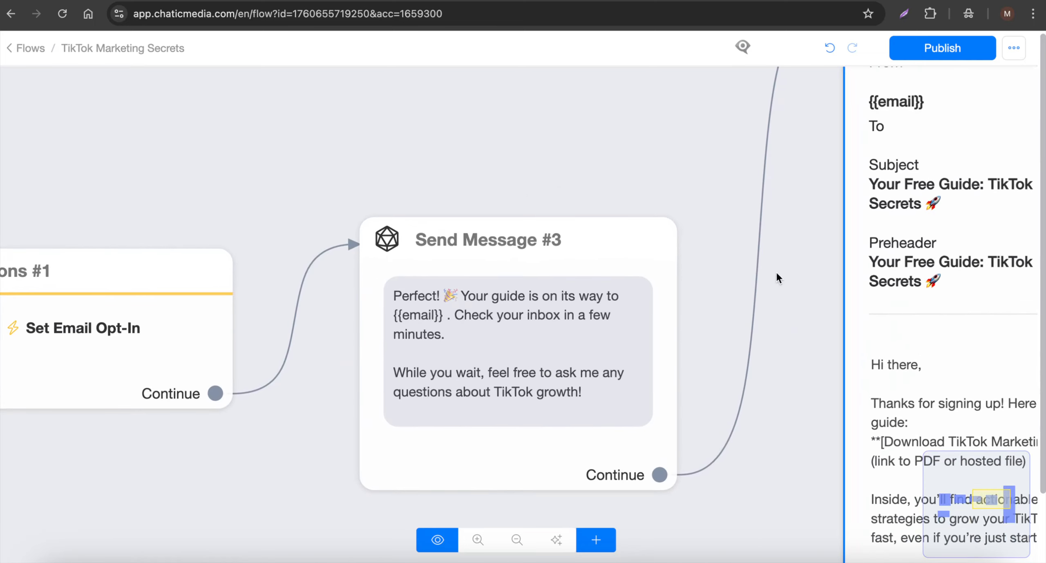
scroll(914, 278, down, 4)
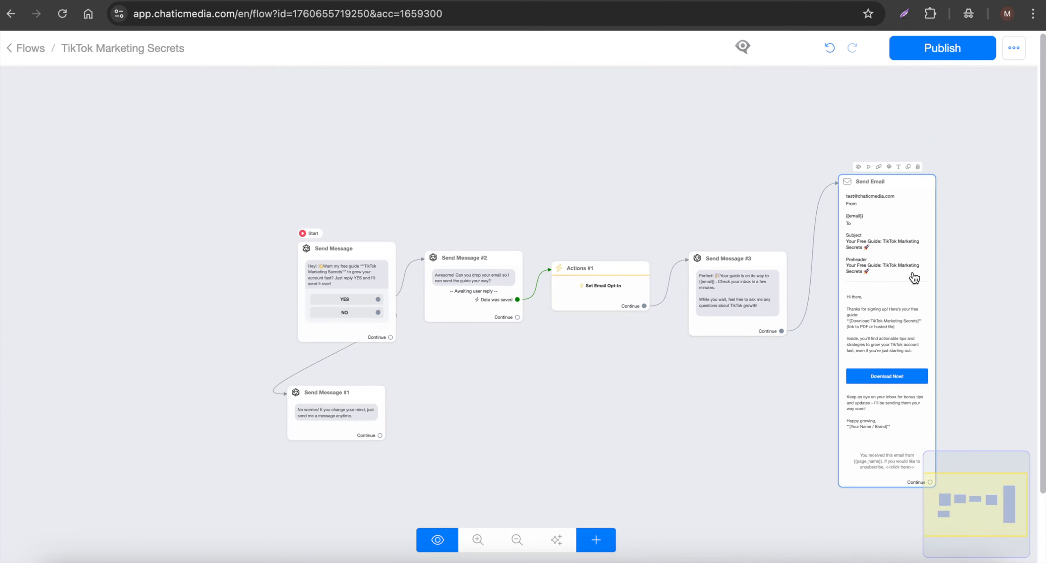
mouse_move(387, 269)
mouse_move(858, 274)
- Leave the flow editor, go through the AI Hub to the keywords list, and start a new keyword
click(20, 49)
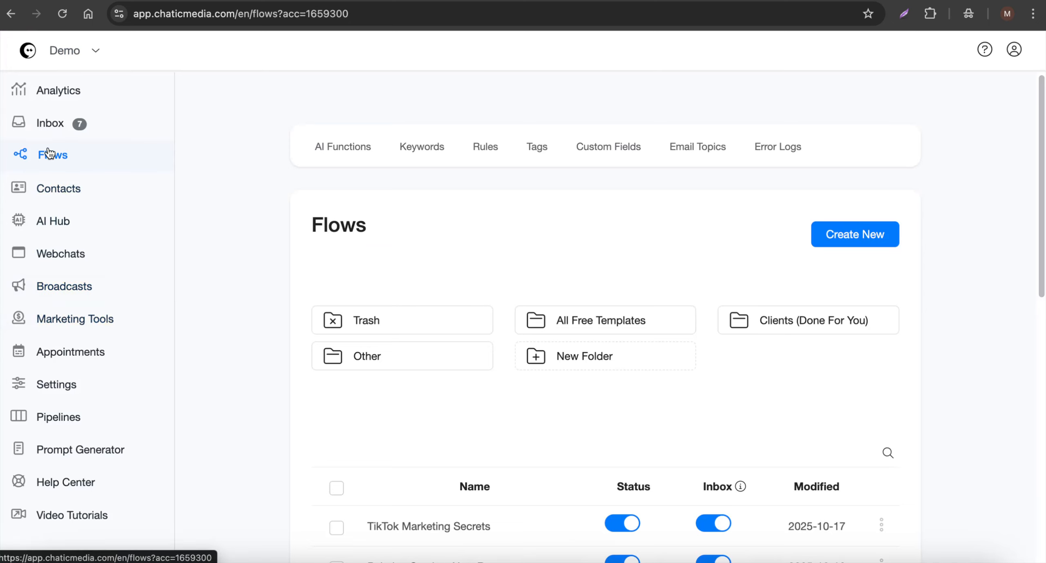
click(55, 227)
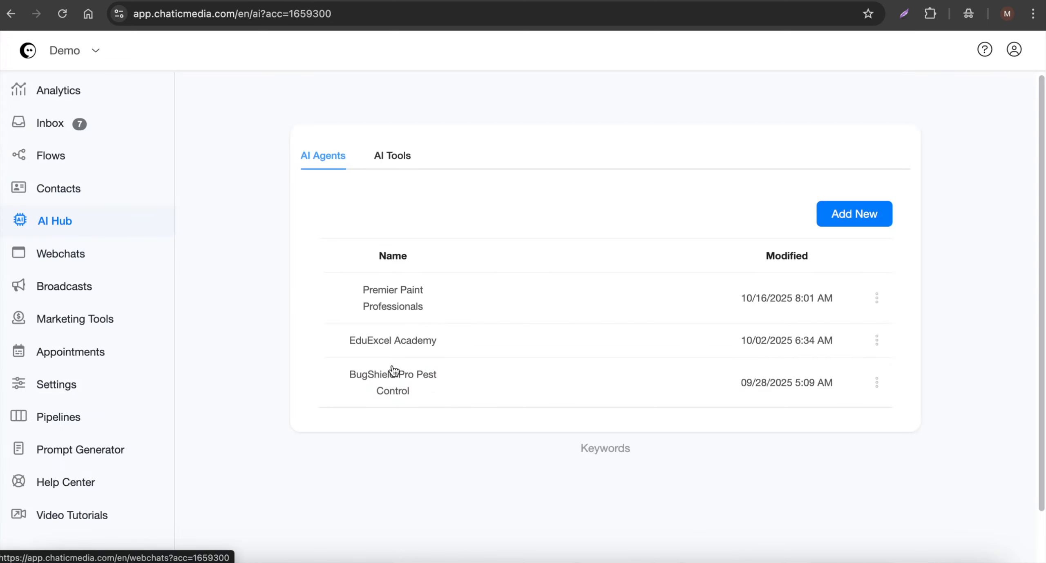
click(624, 454)
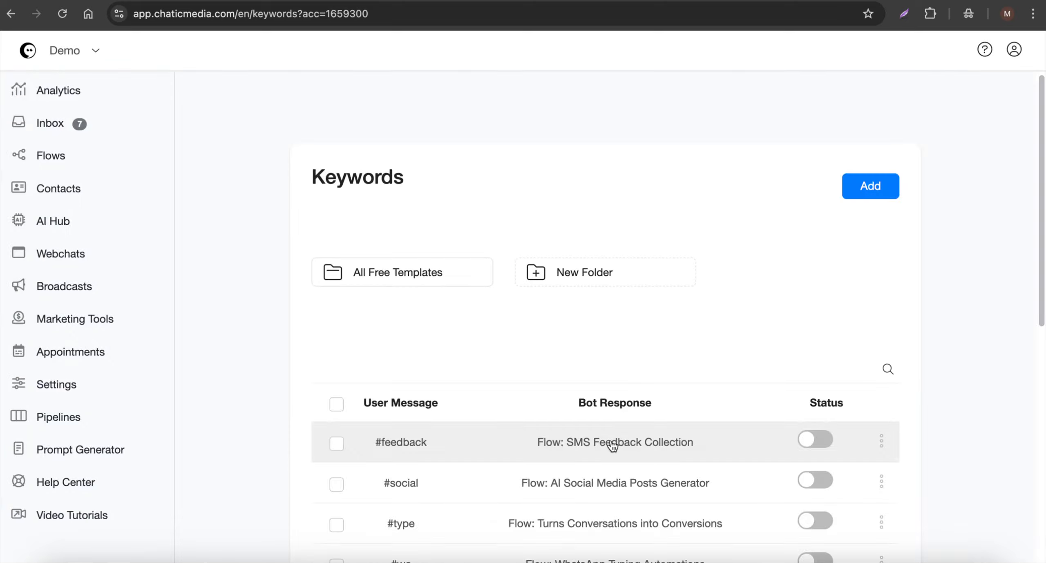
click(873, 199)
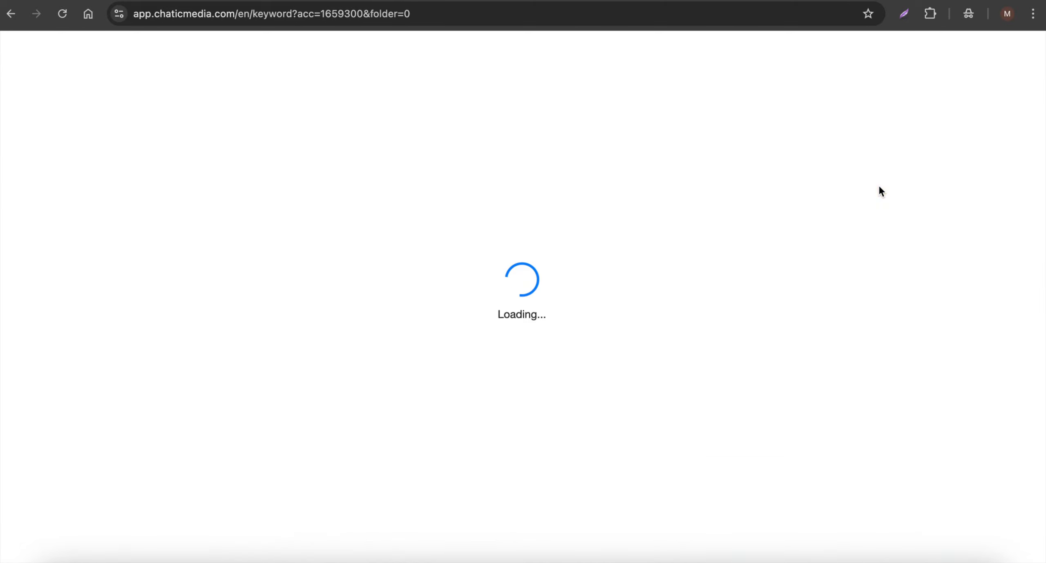
- Set the keyword's user message to "ebook" and choose the TikTok Marketing Secrets flow as its bot response
text(ebook)
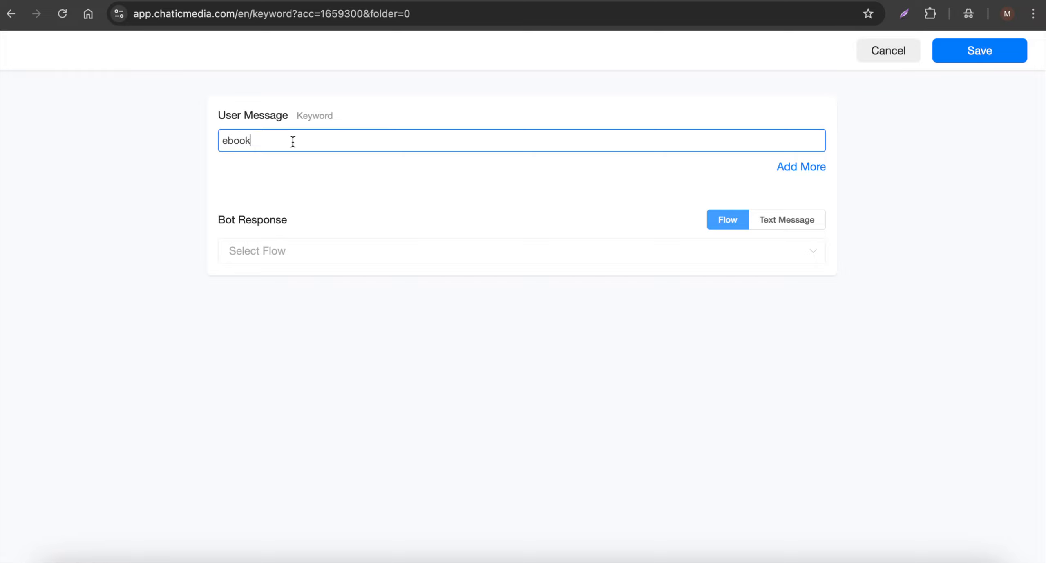
drag(292, 142, 120, 134)
click(280, 250)
click(289, 286)
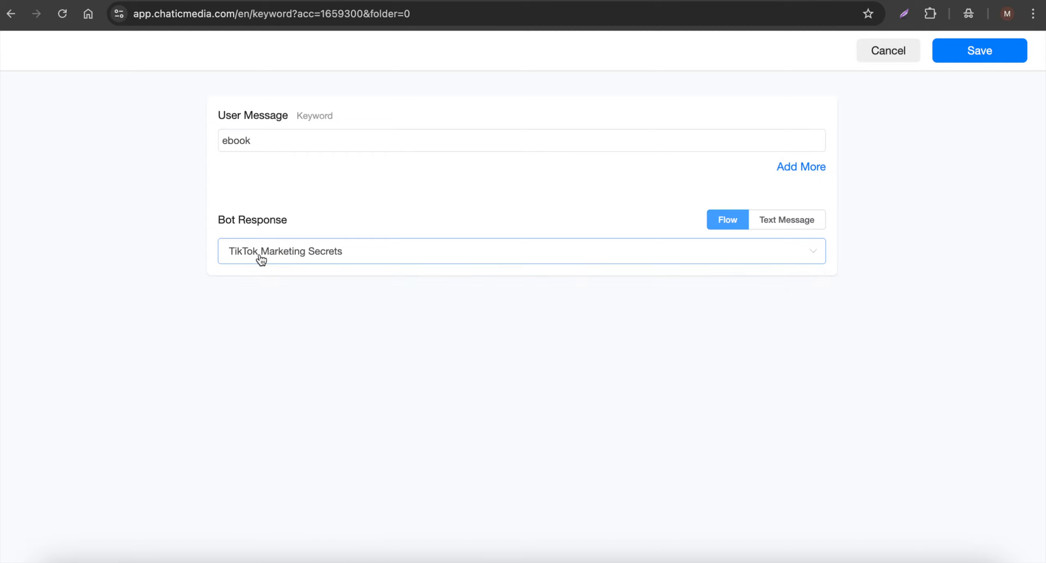
- Save the "ebook" keyword and check its entry in the keywords list
click(950, 60)
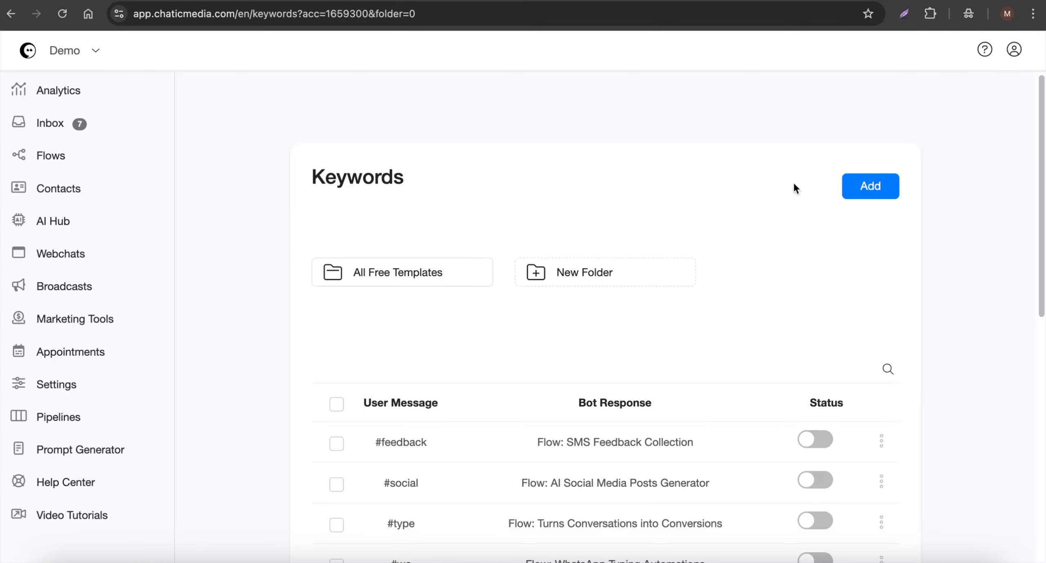
scroll(520, 441, down, 5)
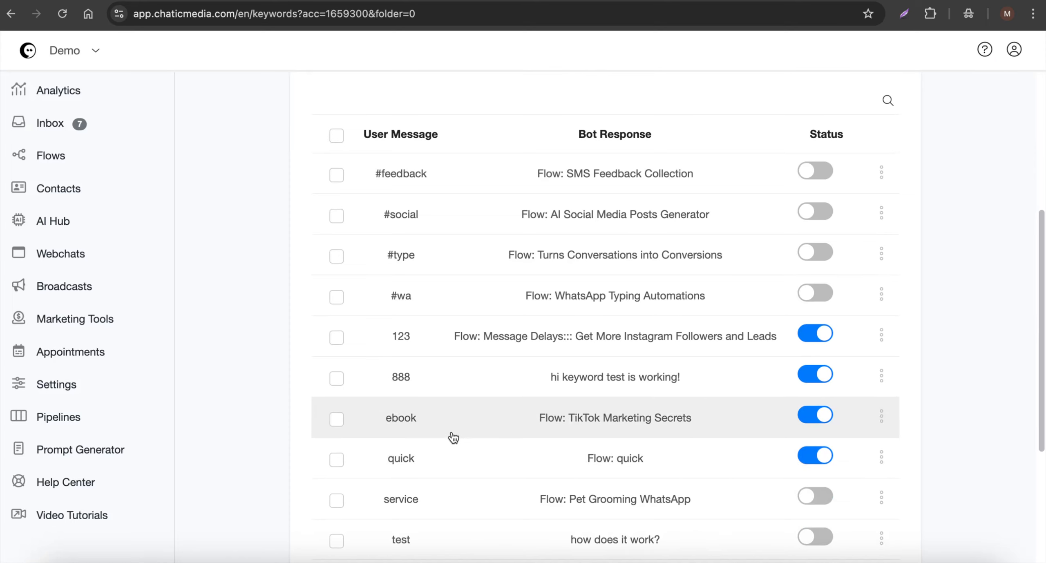
- Reopen the TikTok Marketing Secrets flow and switch to Reflector 4 to test it by sending "Ebook" in the mirrored TikTok chat
click(67, 159)
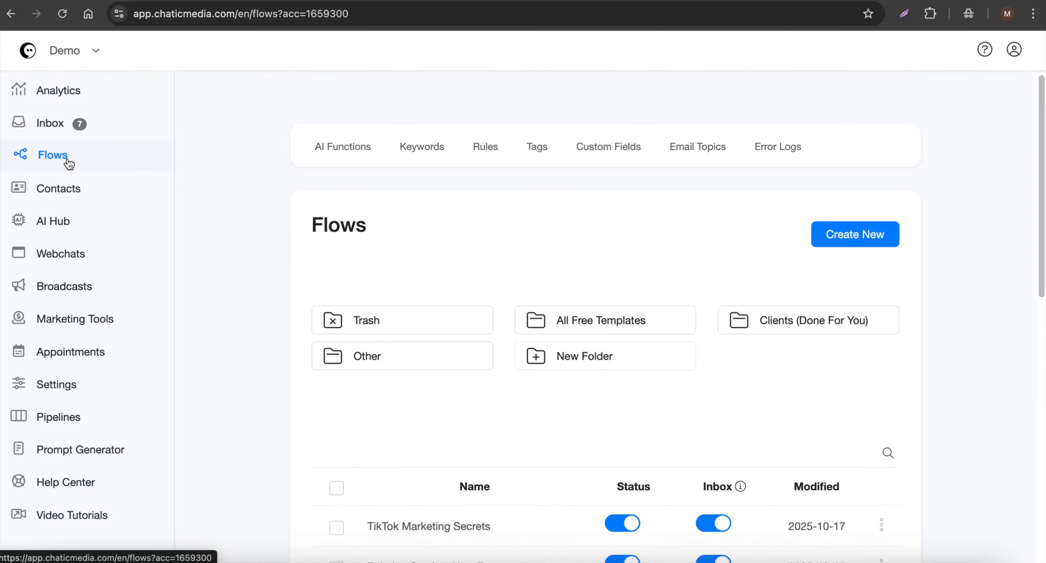
click(460, 529)
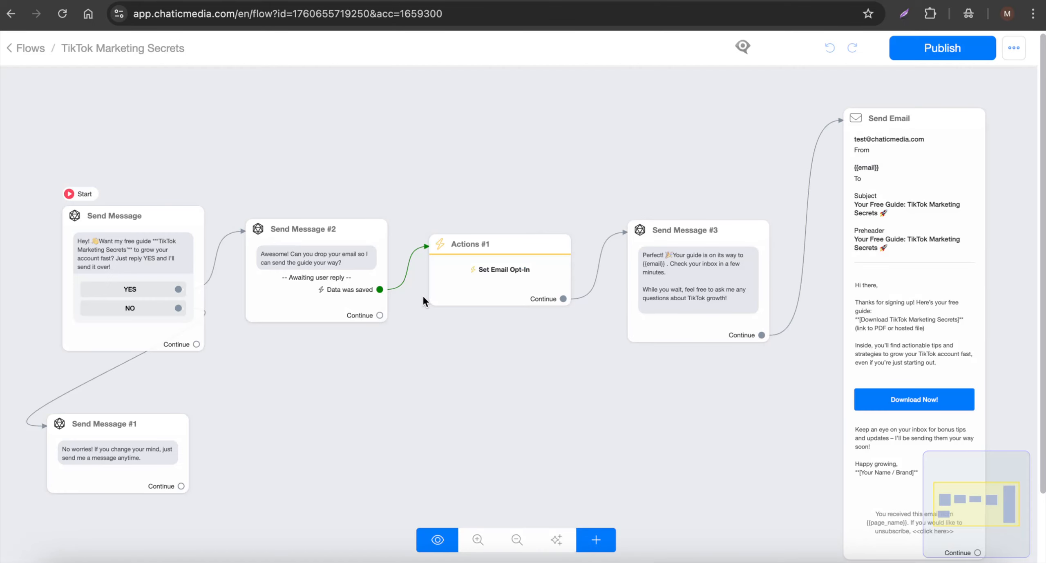
mouse_move(606, 251)
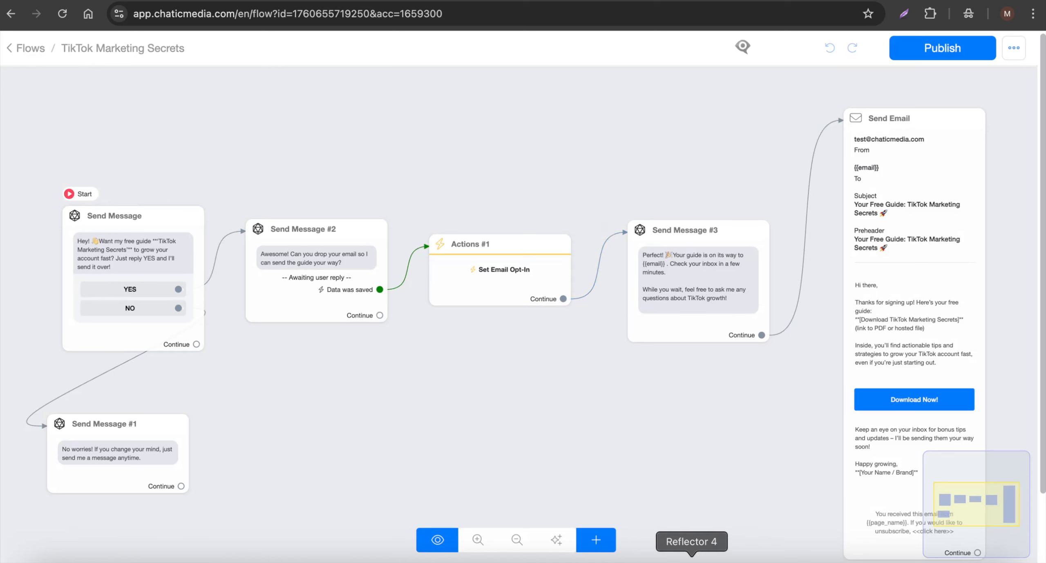
click(693, 562)
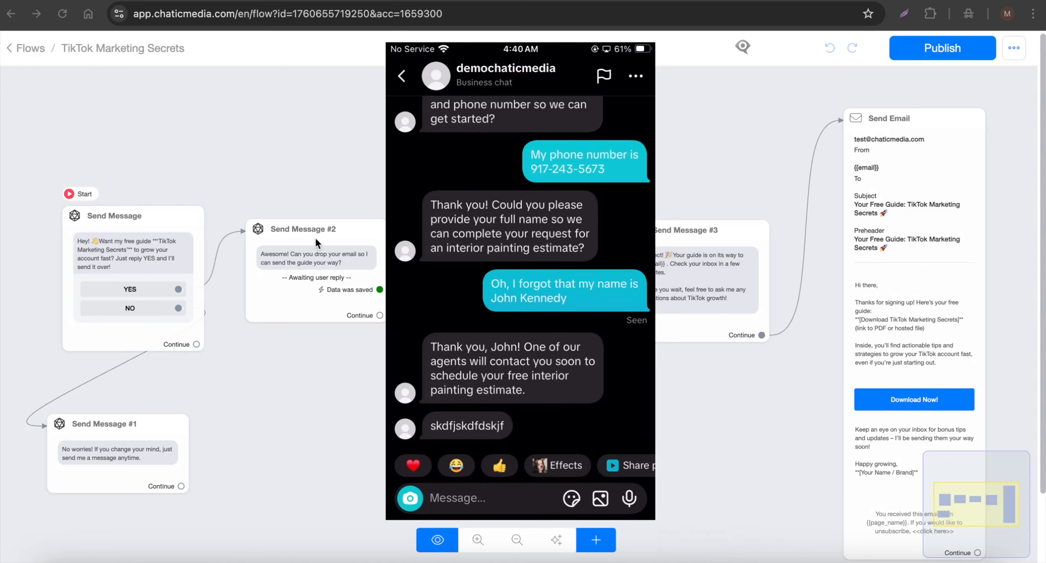
scroll(551, 366, up, 7)
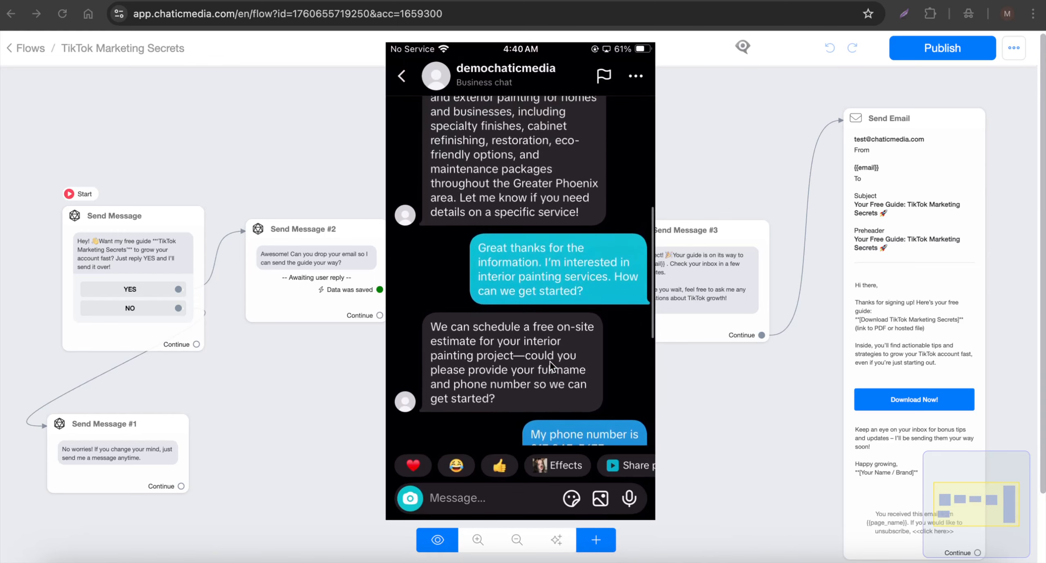
scroll(551, 366, down, 8)
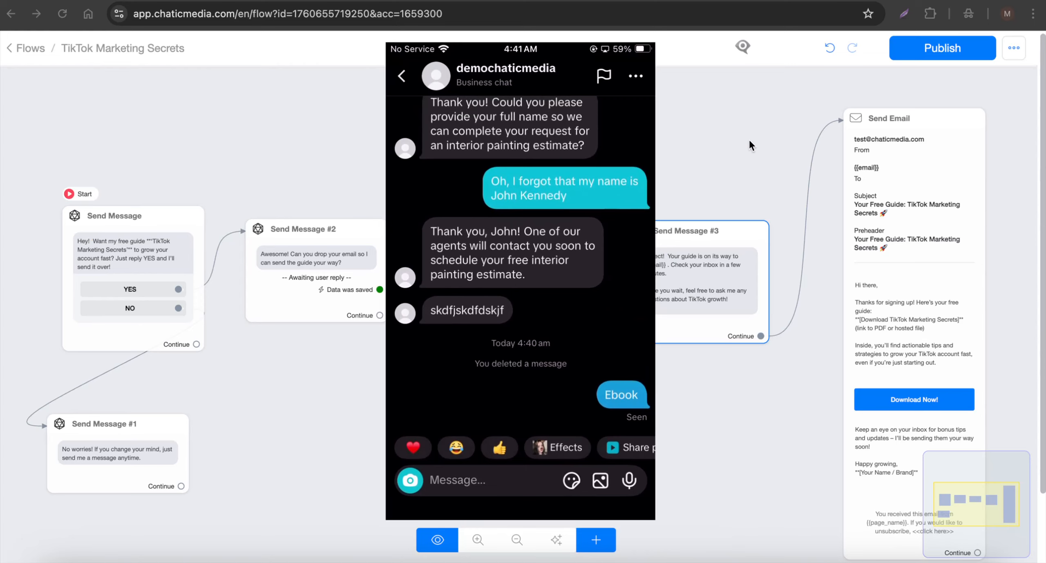
- Leave the phone mirror and go through the flows list to the error logs to read the latest TikTok error description
click(775, 130)
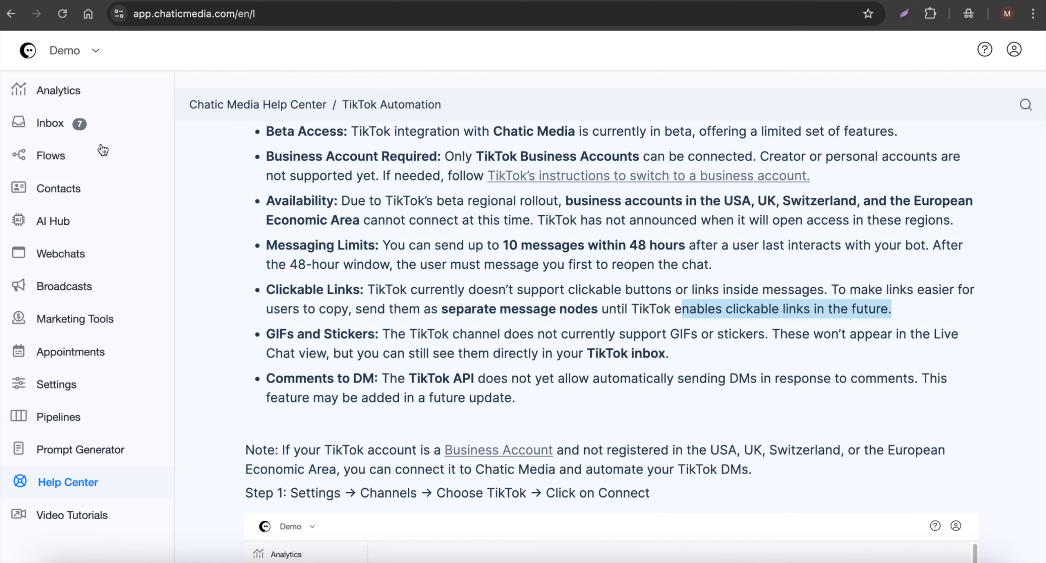
click(66, 157)
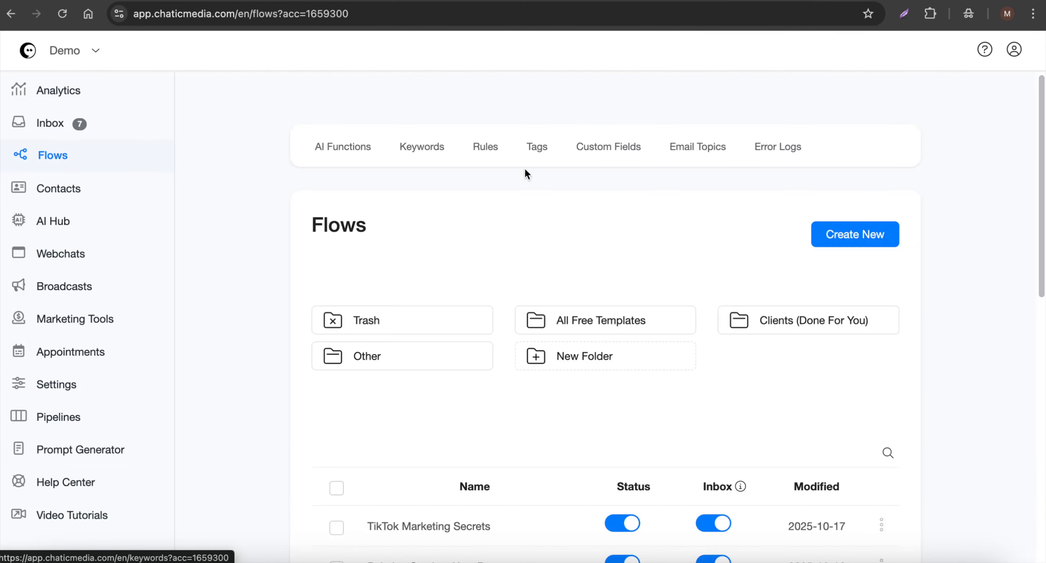
click(783, 151)
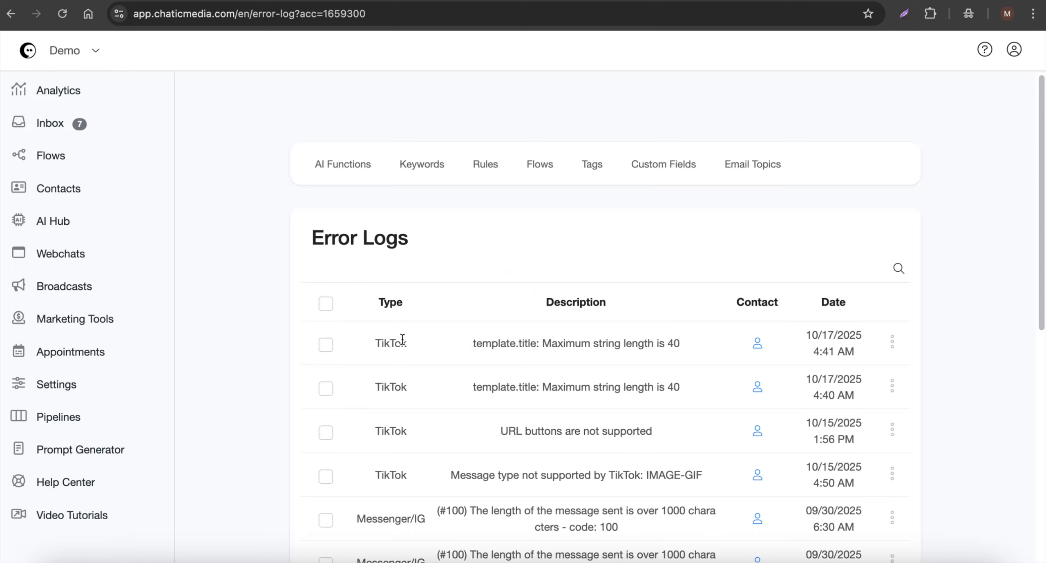
drag(464, 345, 622, 347)
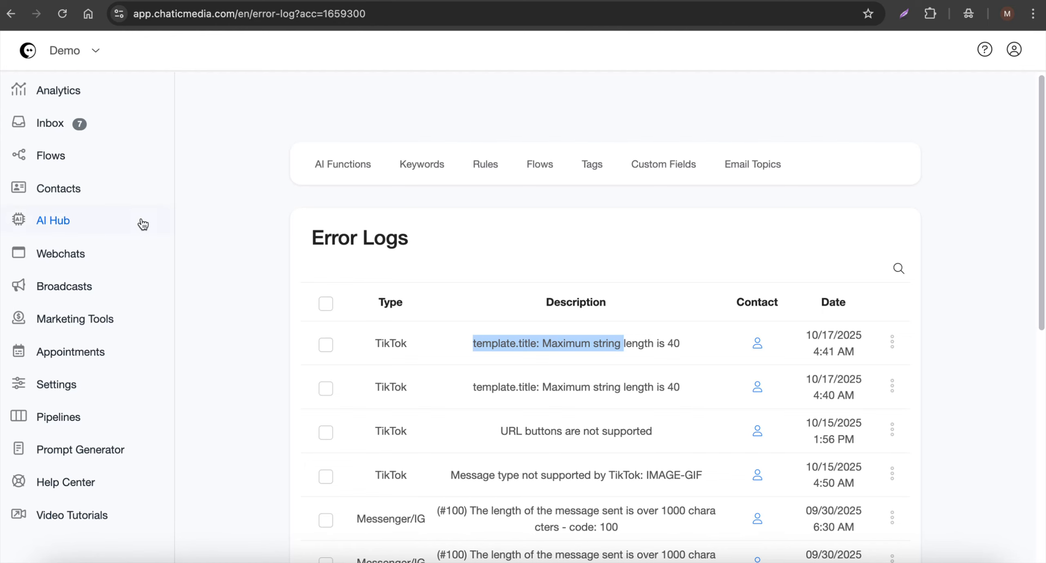
- Open the TikTok Marketing Secrets flow and shorten the opening message to "Hey Want My Free TikTok Growth Secrets?", keeping the YES and NO buttons
click(70, 157)
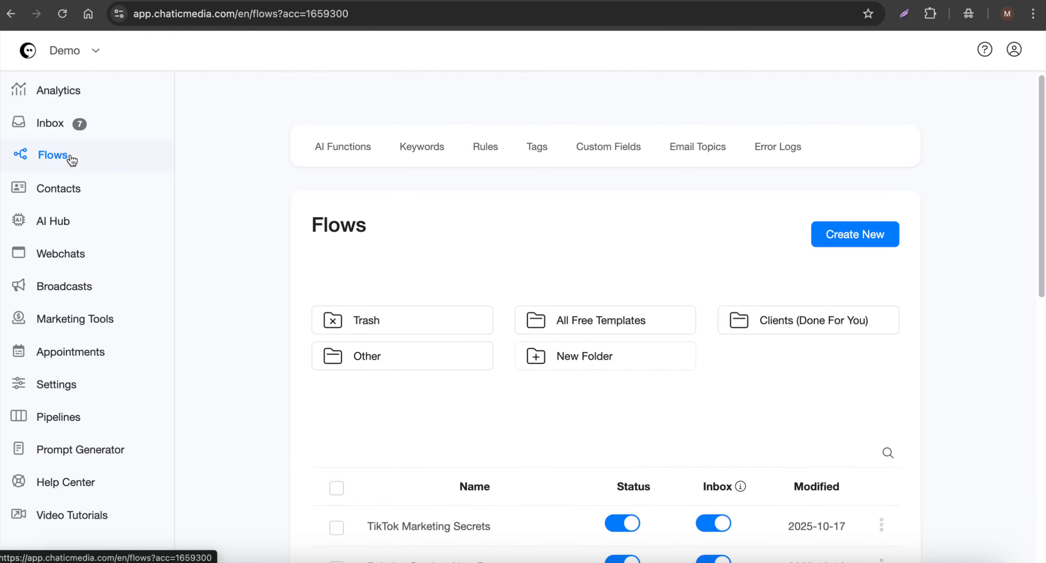
scroll(443, 439, down, 2)
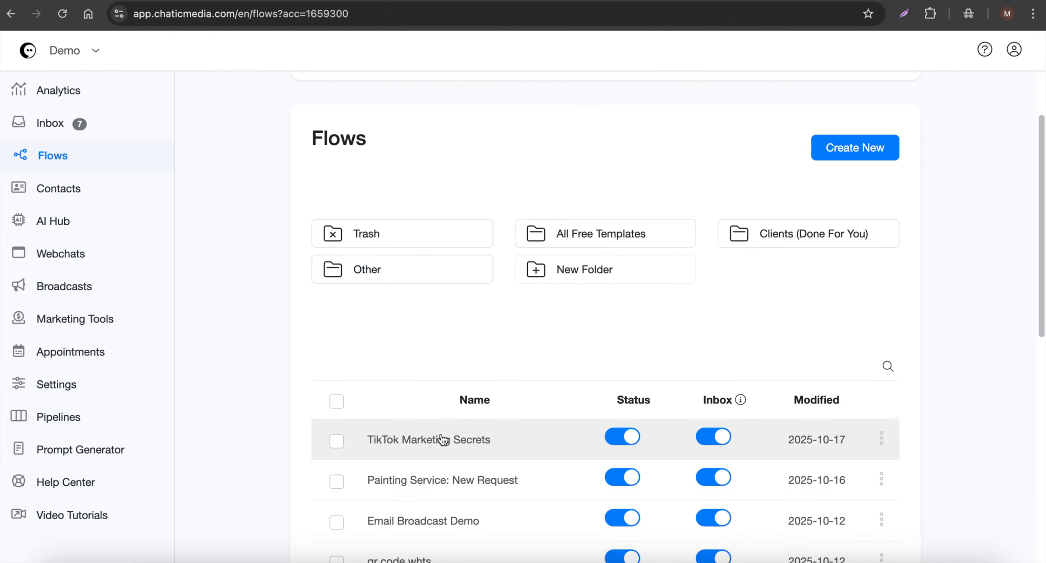
click(442, 439)
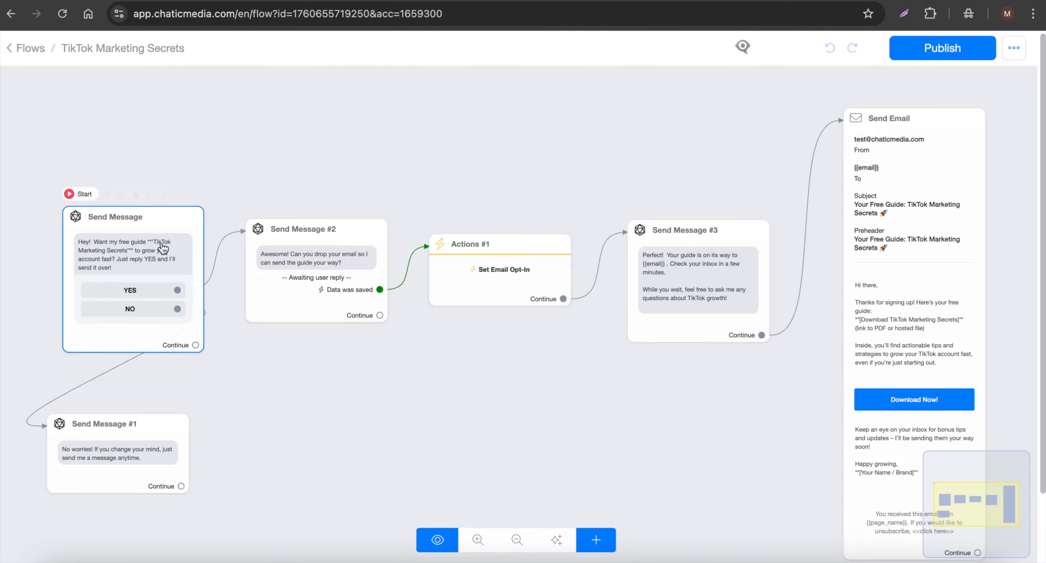
click(163, 248)
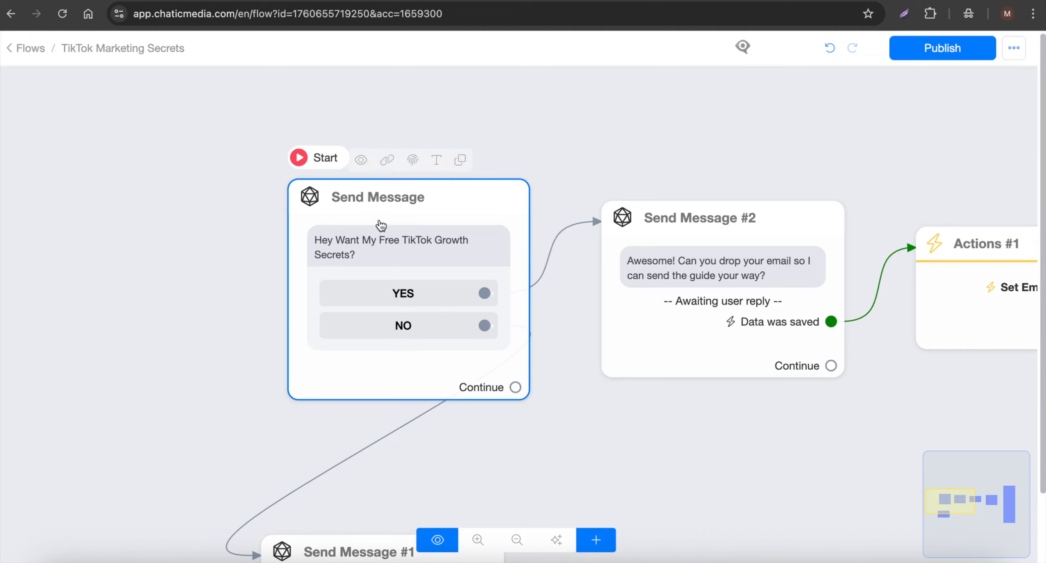
scroll(92, 230, down, 3)
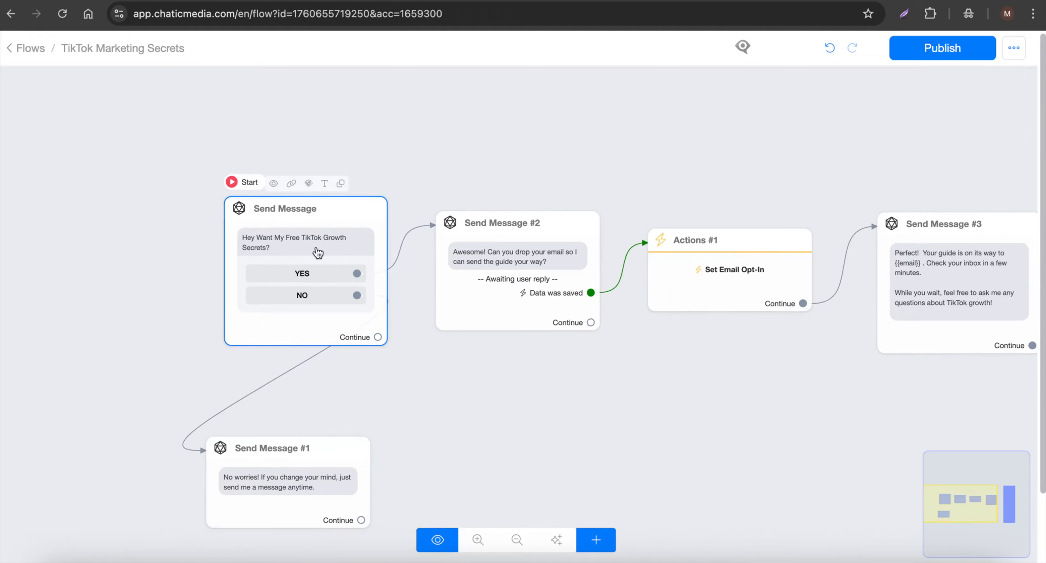
scroll(315, 250, up, 3)
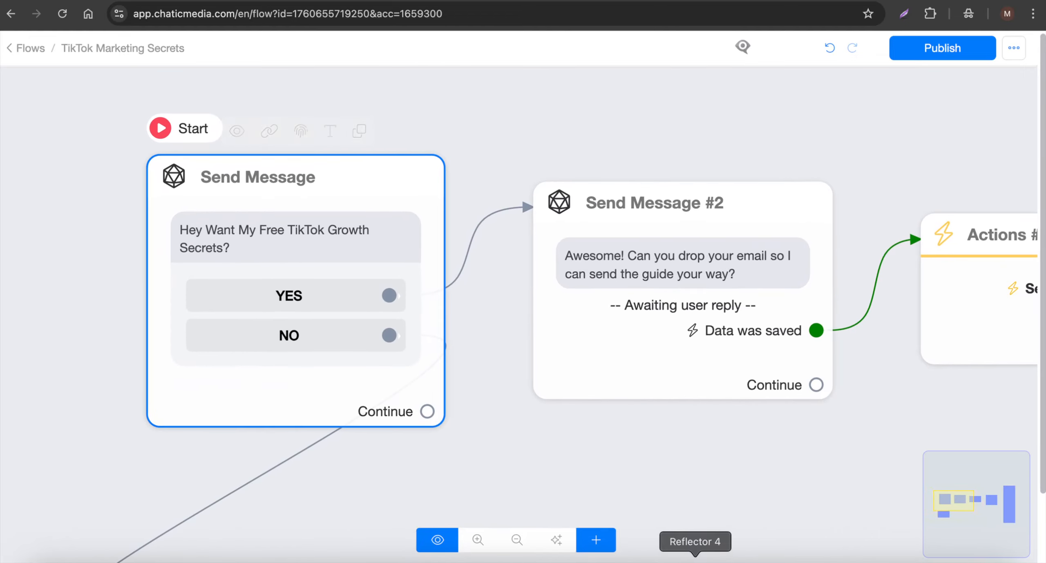
- Switch to Reflector 4 and test the revised flow in the TikTok chat, replying YES and giving an email address
click(694, 562)
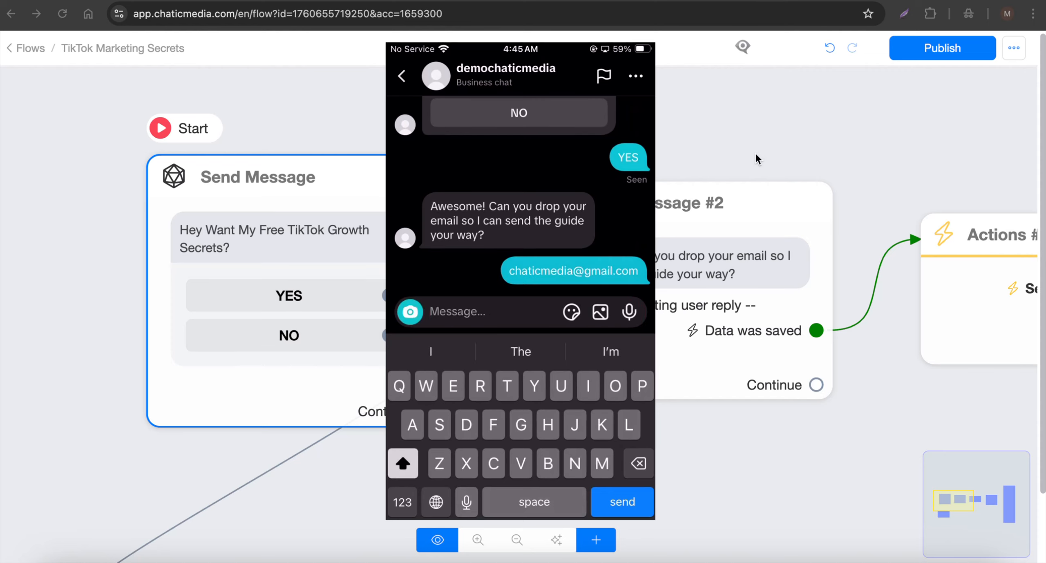
scroll(219, 190, down, 5)
scroll(220, 190, down, 1)
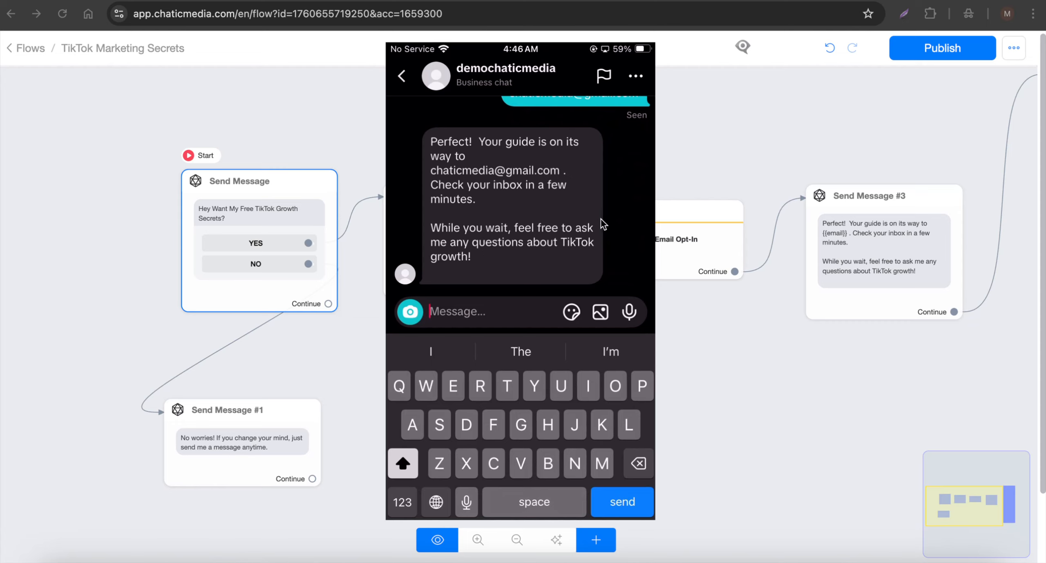
- Return to the flow, examine its Send Email step, and bring up the phone mirror in Reflector 4 again
click(772, 174)
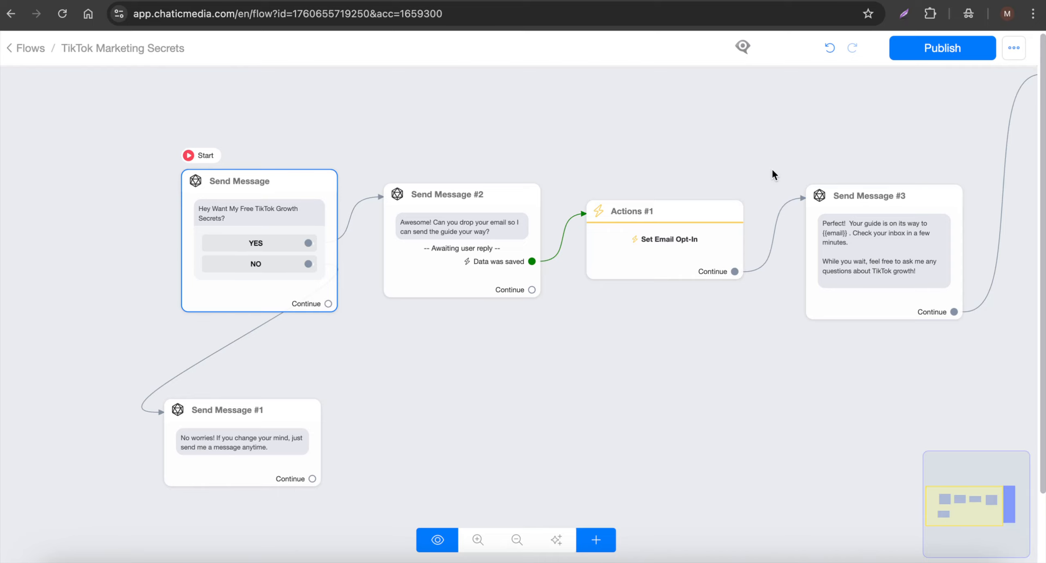
scroll(788, 197, up, 2)
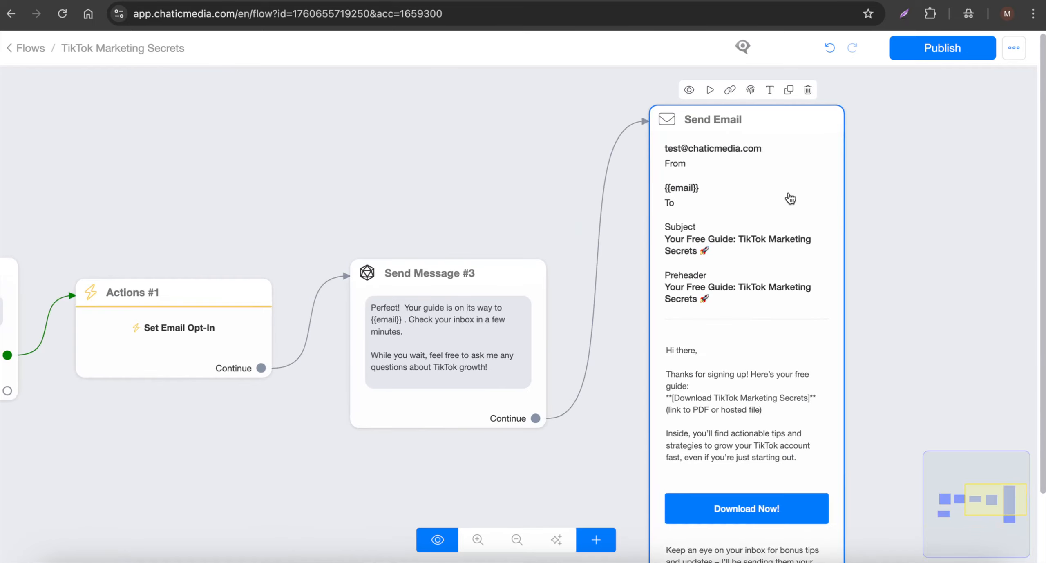
scroll(540, 164, down, 3)
scroll(540, 165, down, 2)
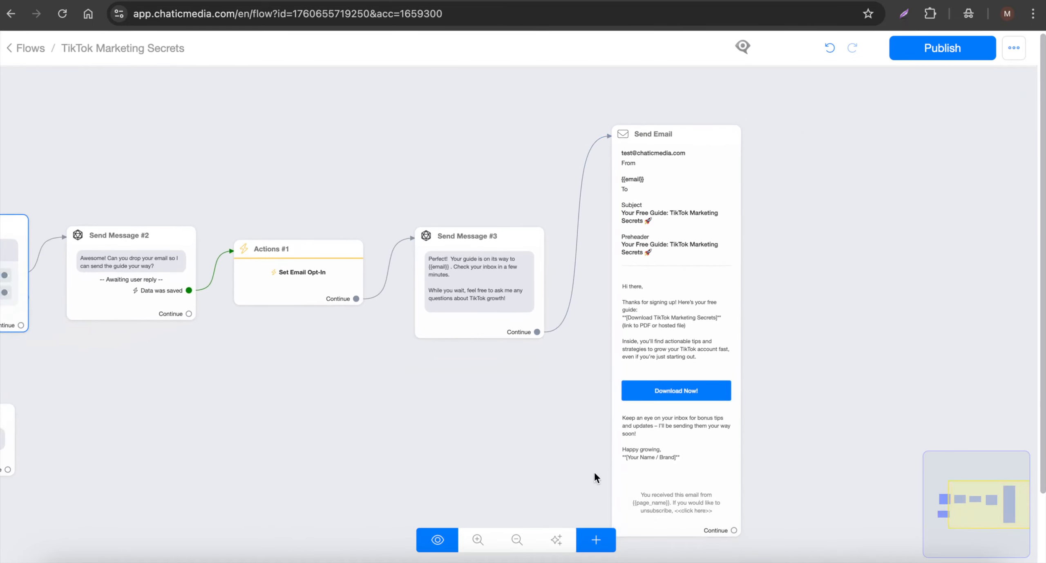
click(693, 561)
drag(561, 188, 497, 216)
- Review the TikTok contact's conversation and its assignment options in the inbox, and switch to the Canva slide about the simple TikTok chatbot
click(19, 47)
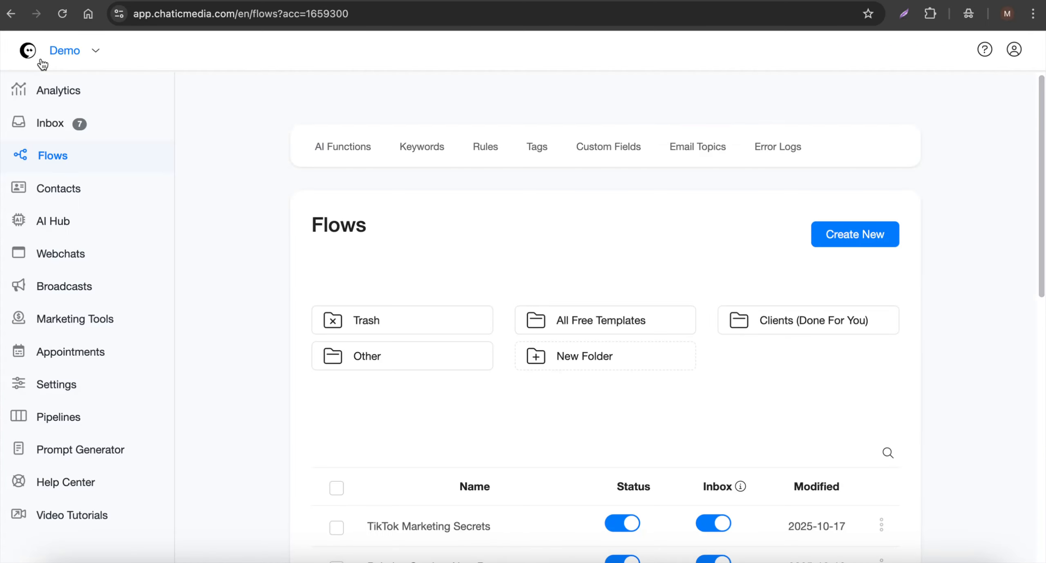
click(57, 125)
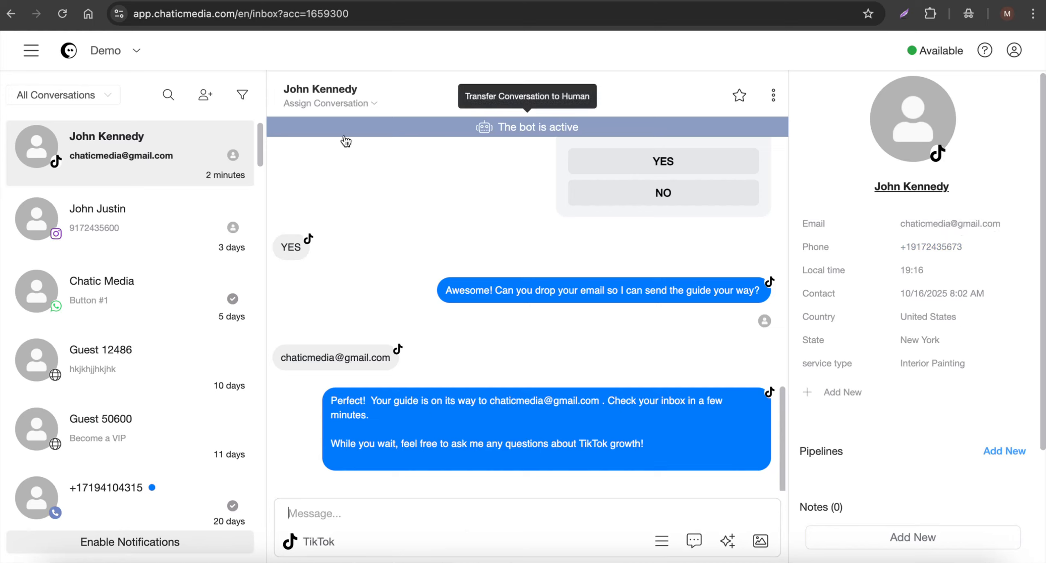
click(343, 104)
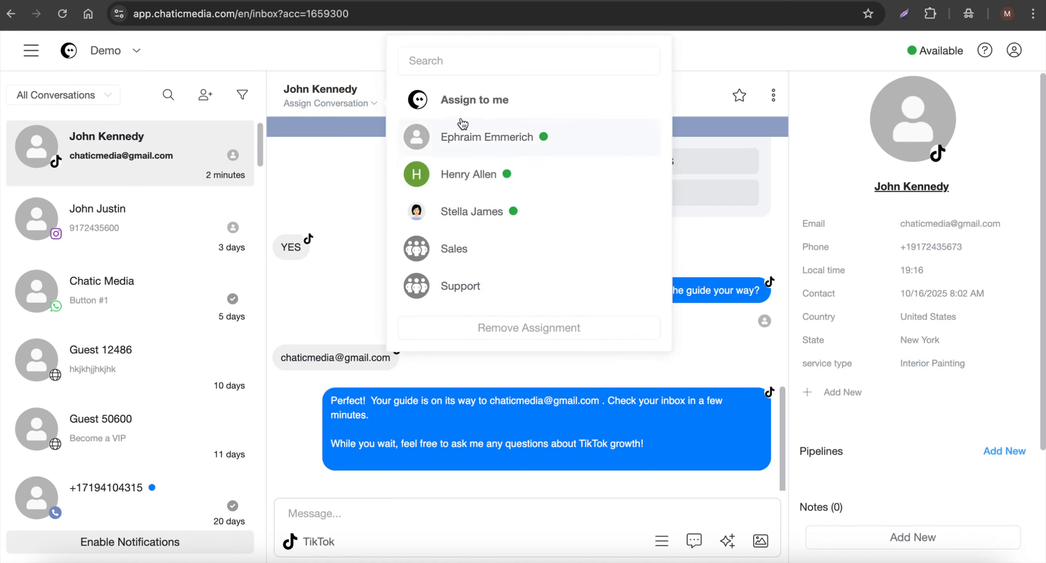
click(304, 296)
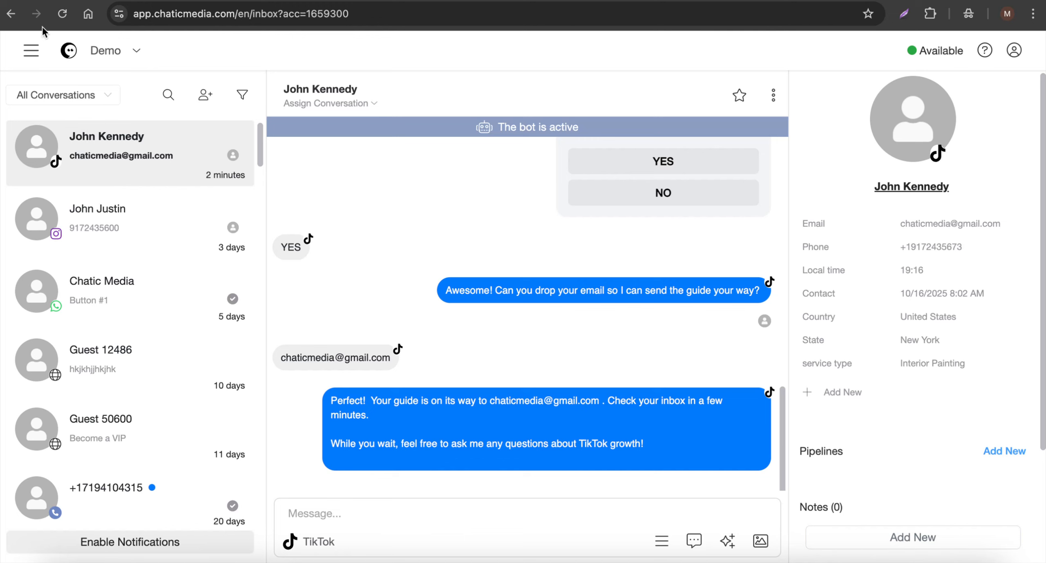
click(273, 0)
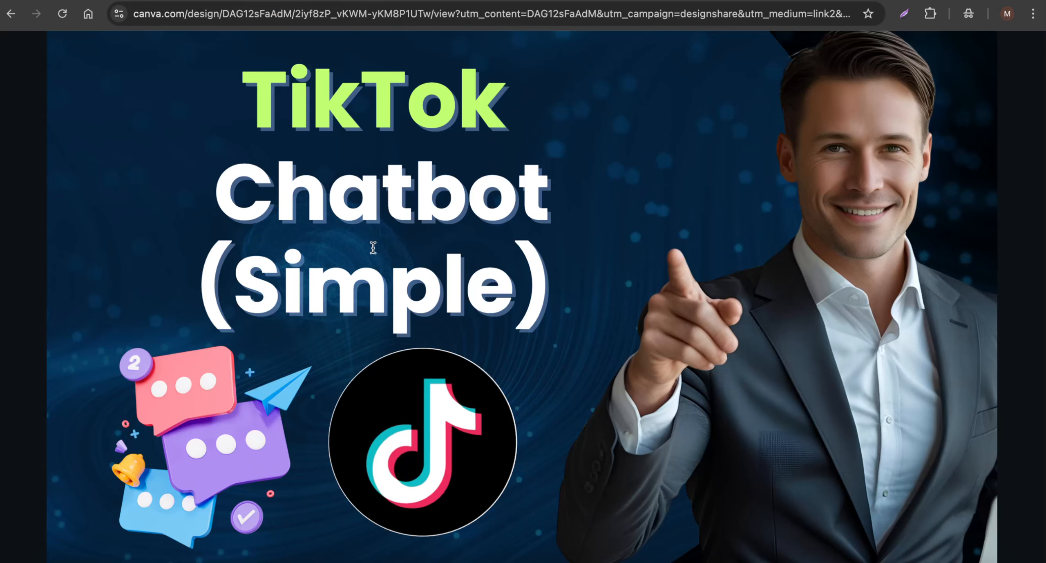